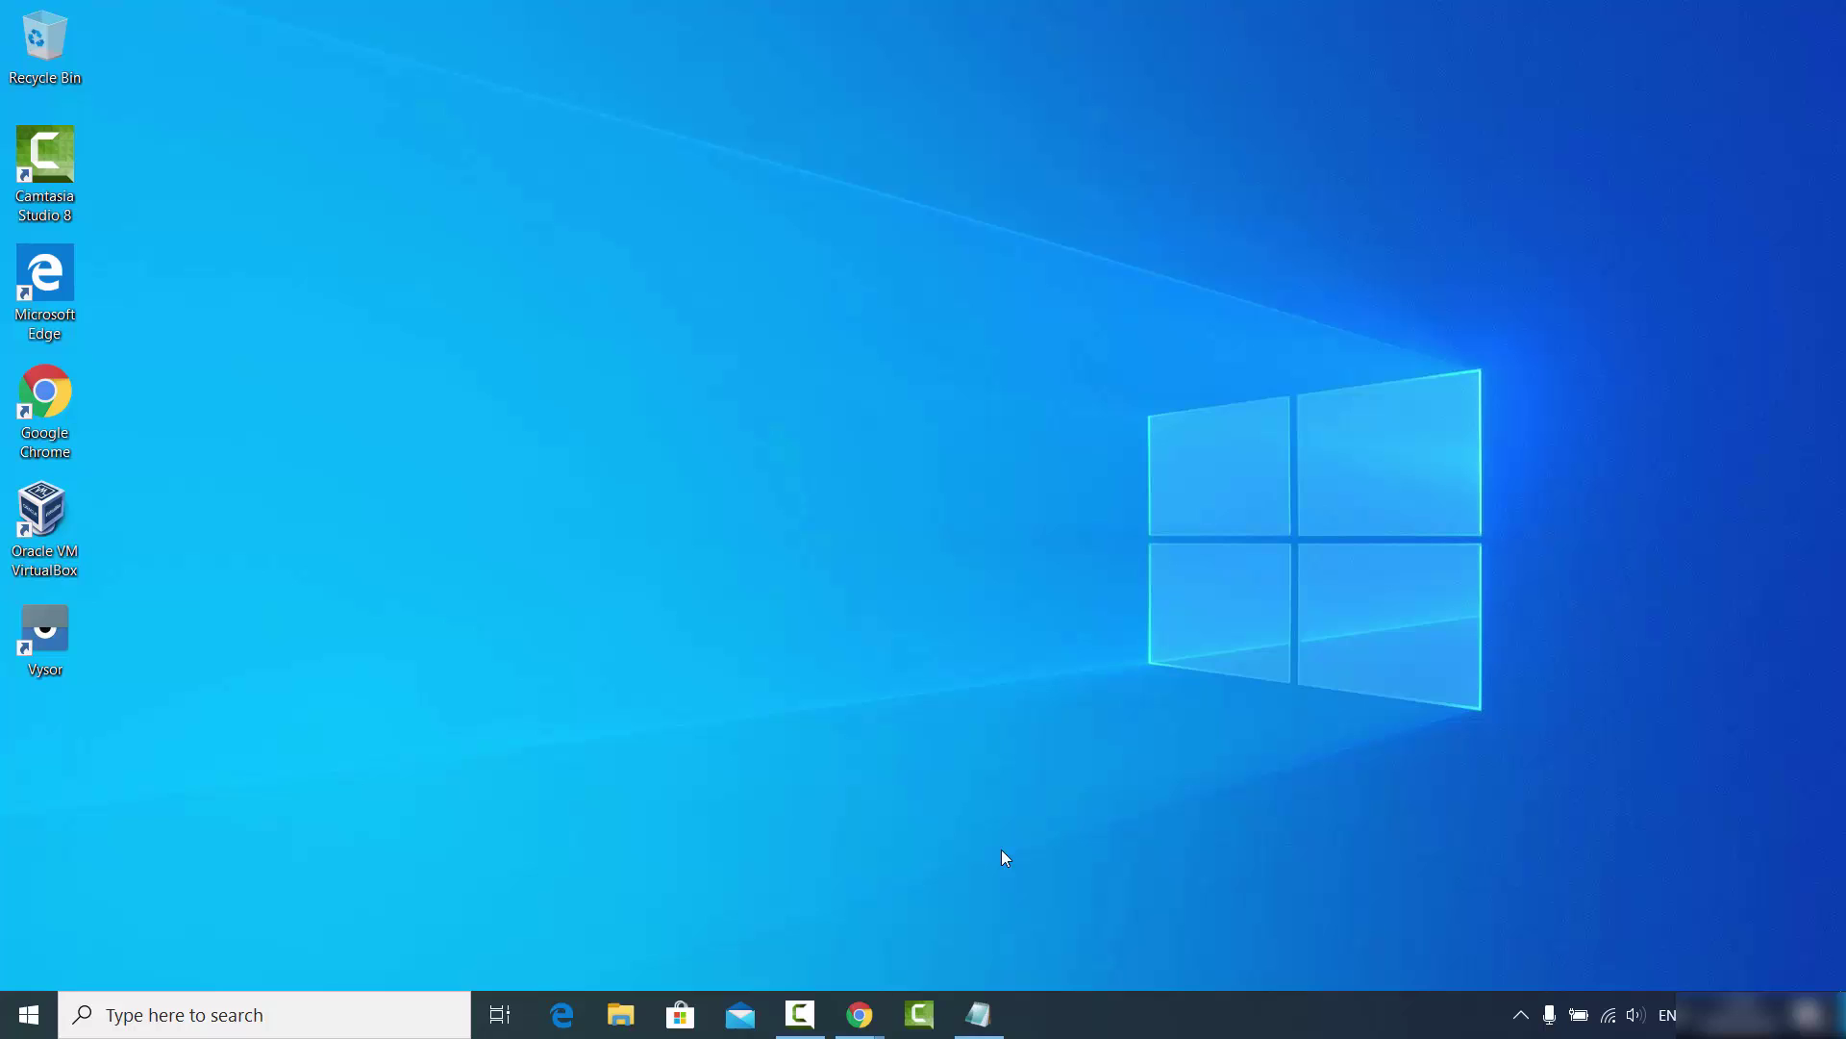
Switch to the scrcpy Google search window in Chrome and open the Genymobile/scrcpy GitHub repository from the results.
mouse_move(870, 1005)
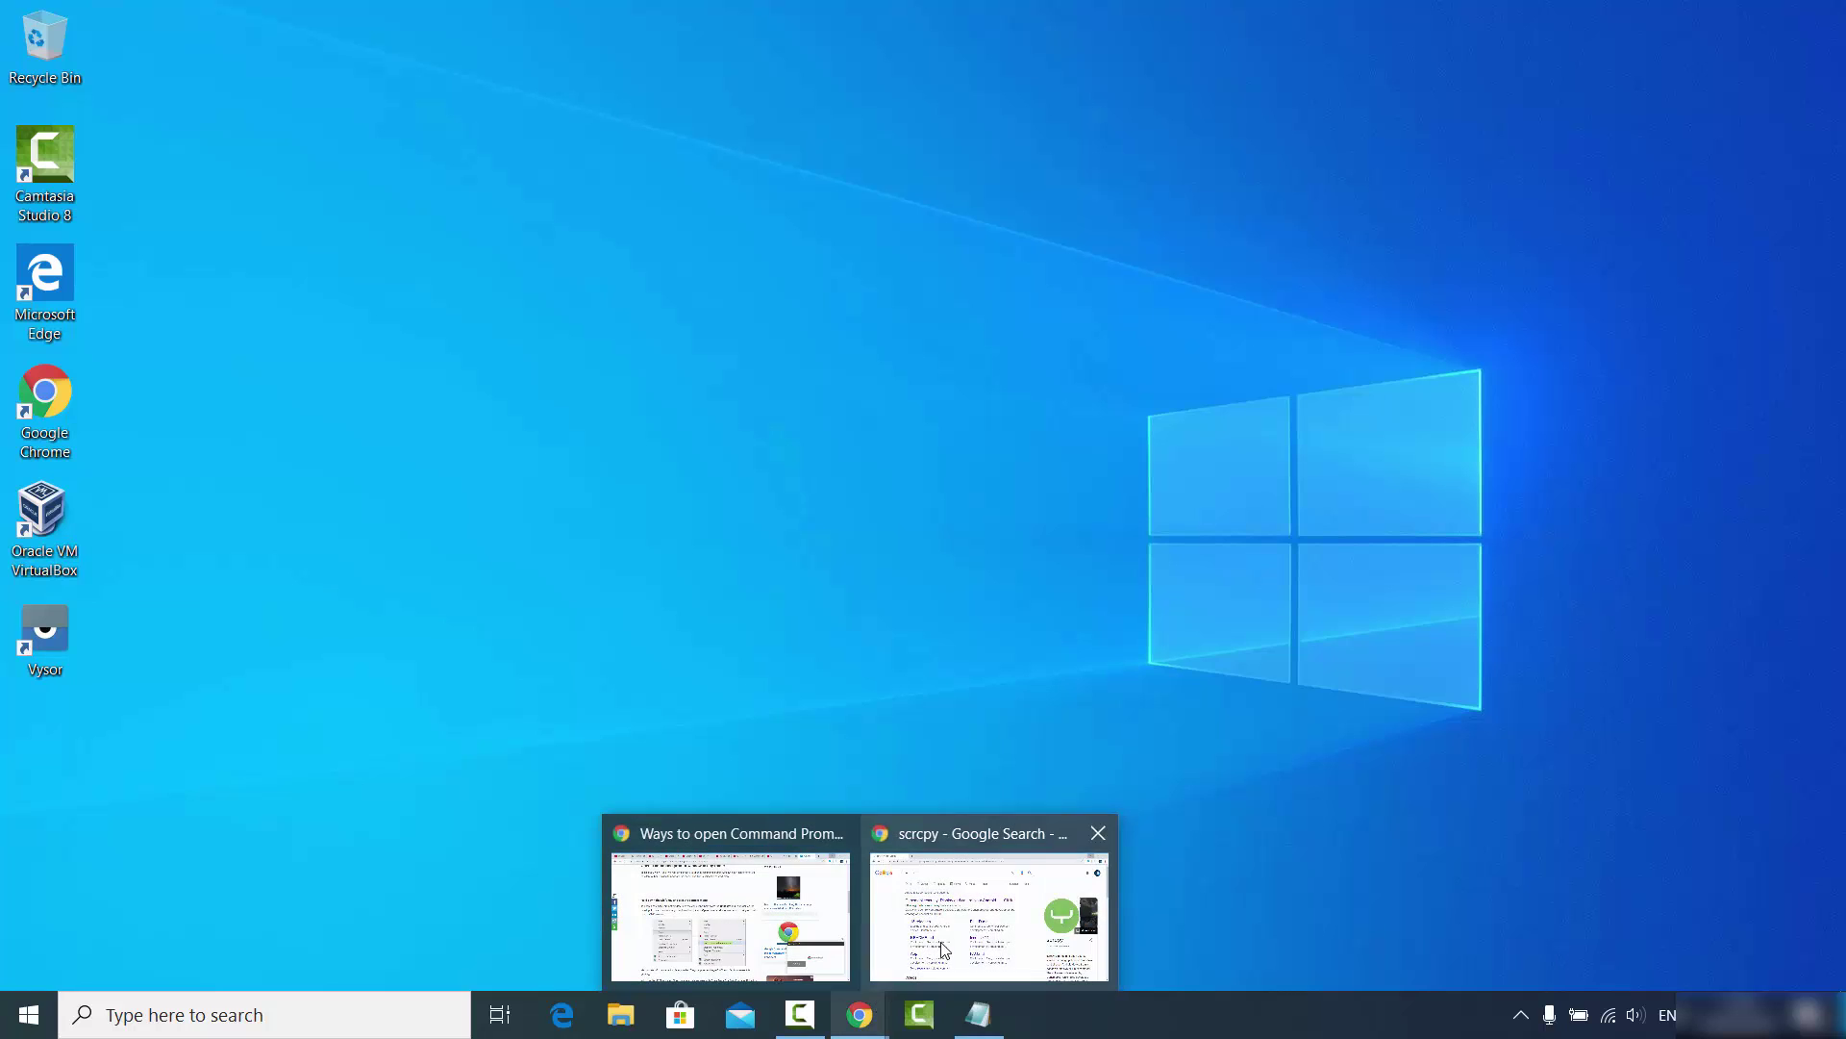
click(947, 945)
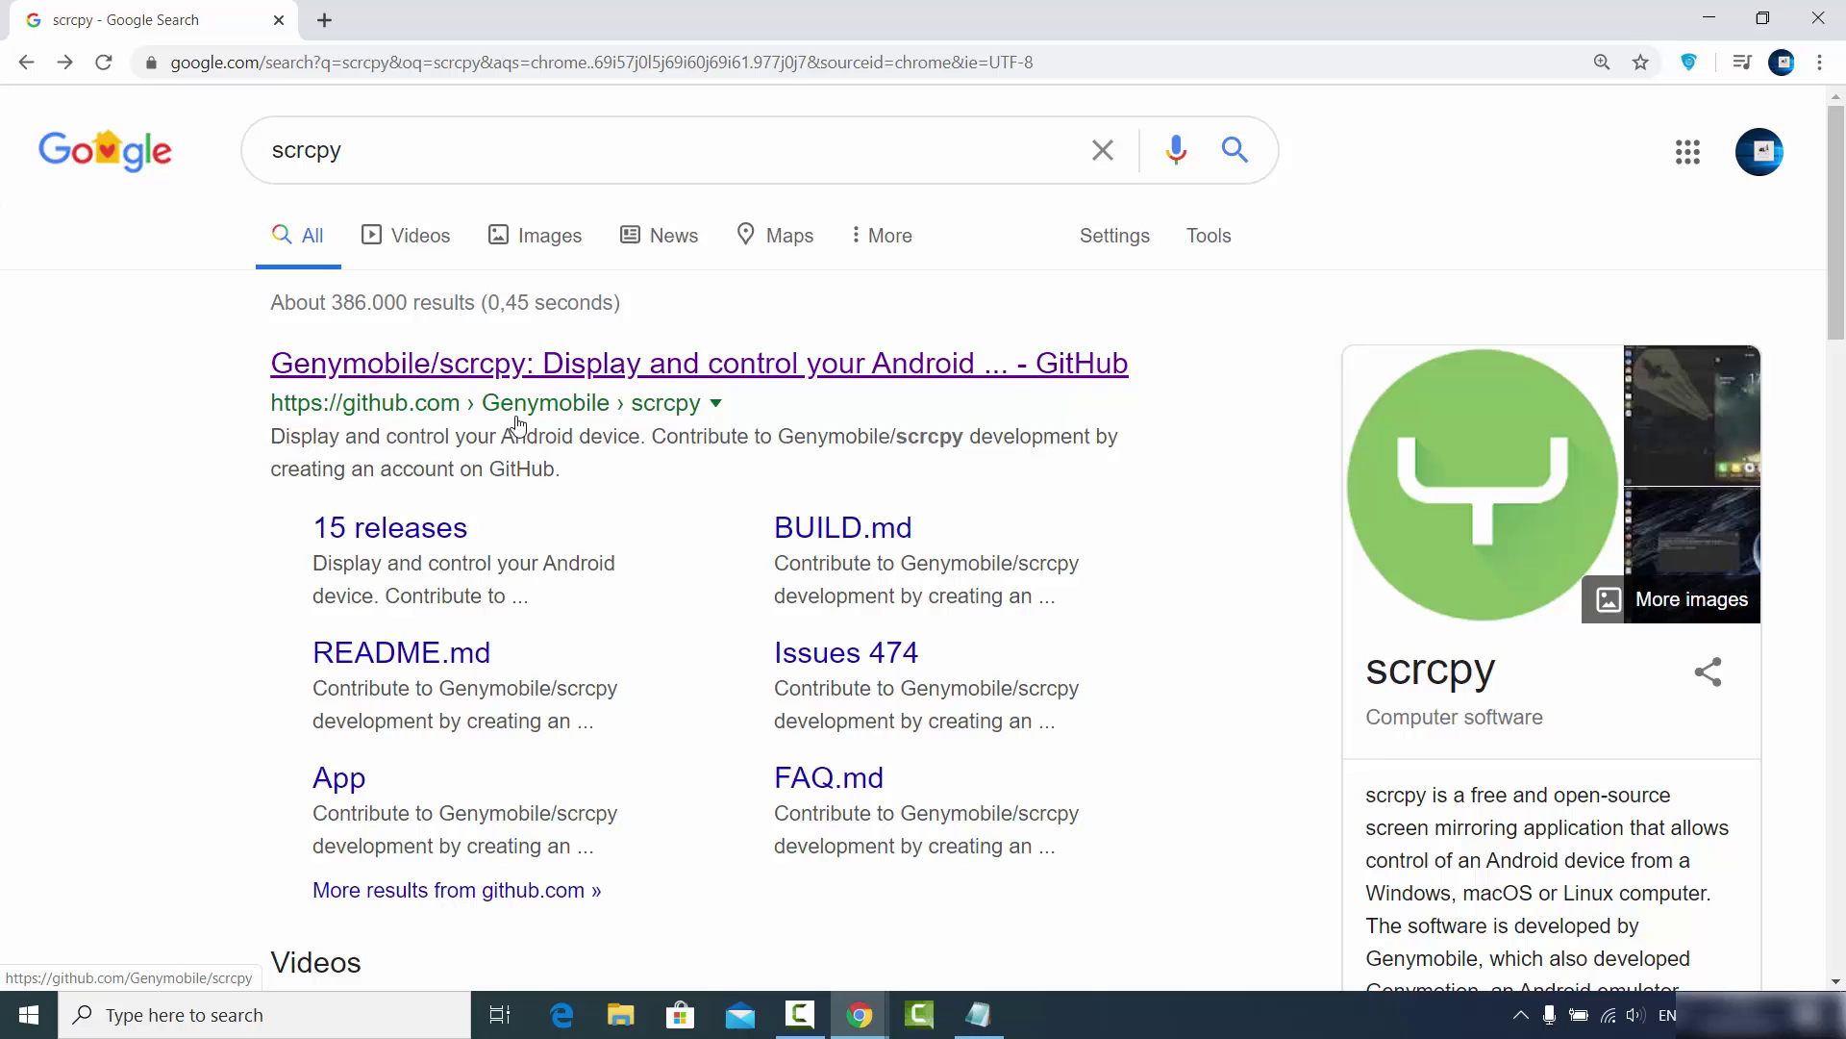
click(662, 380)
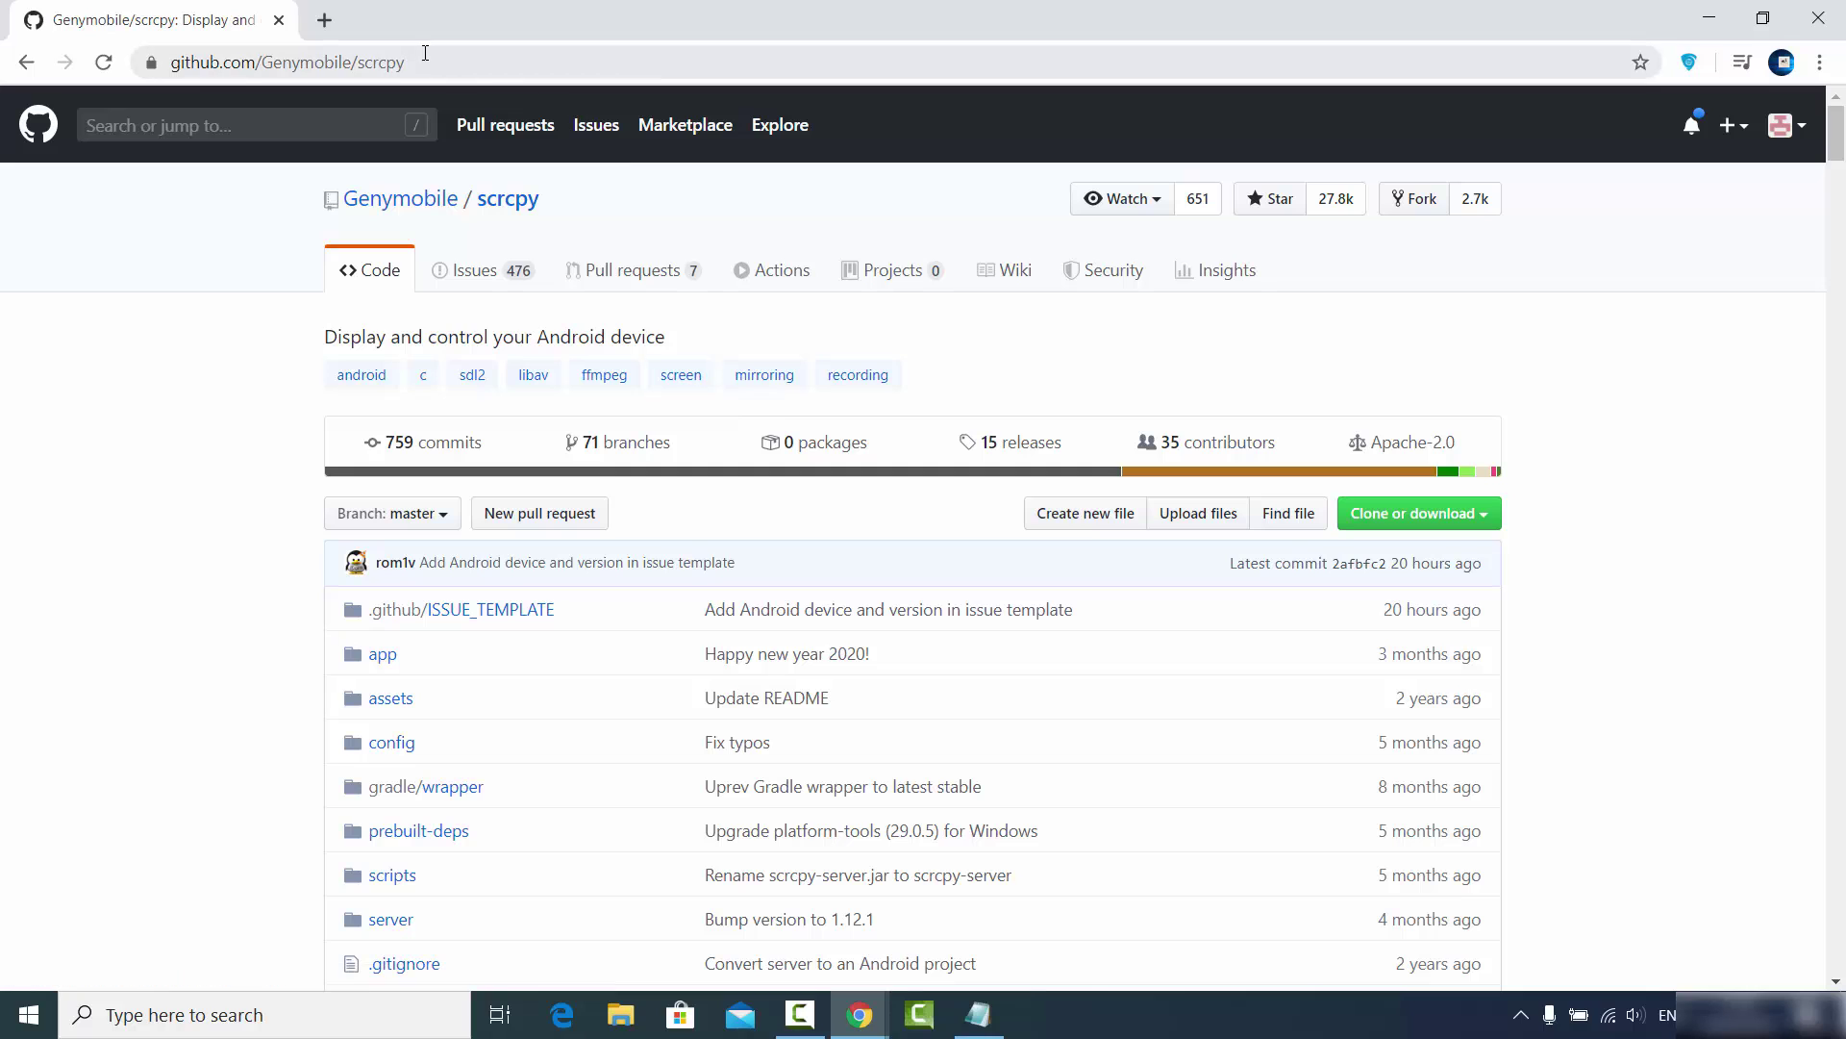
click(425, 52)
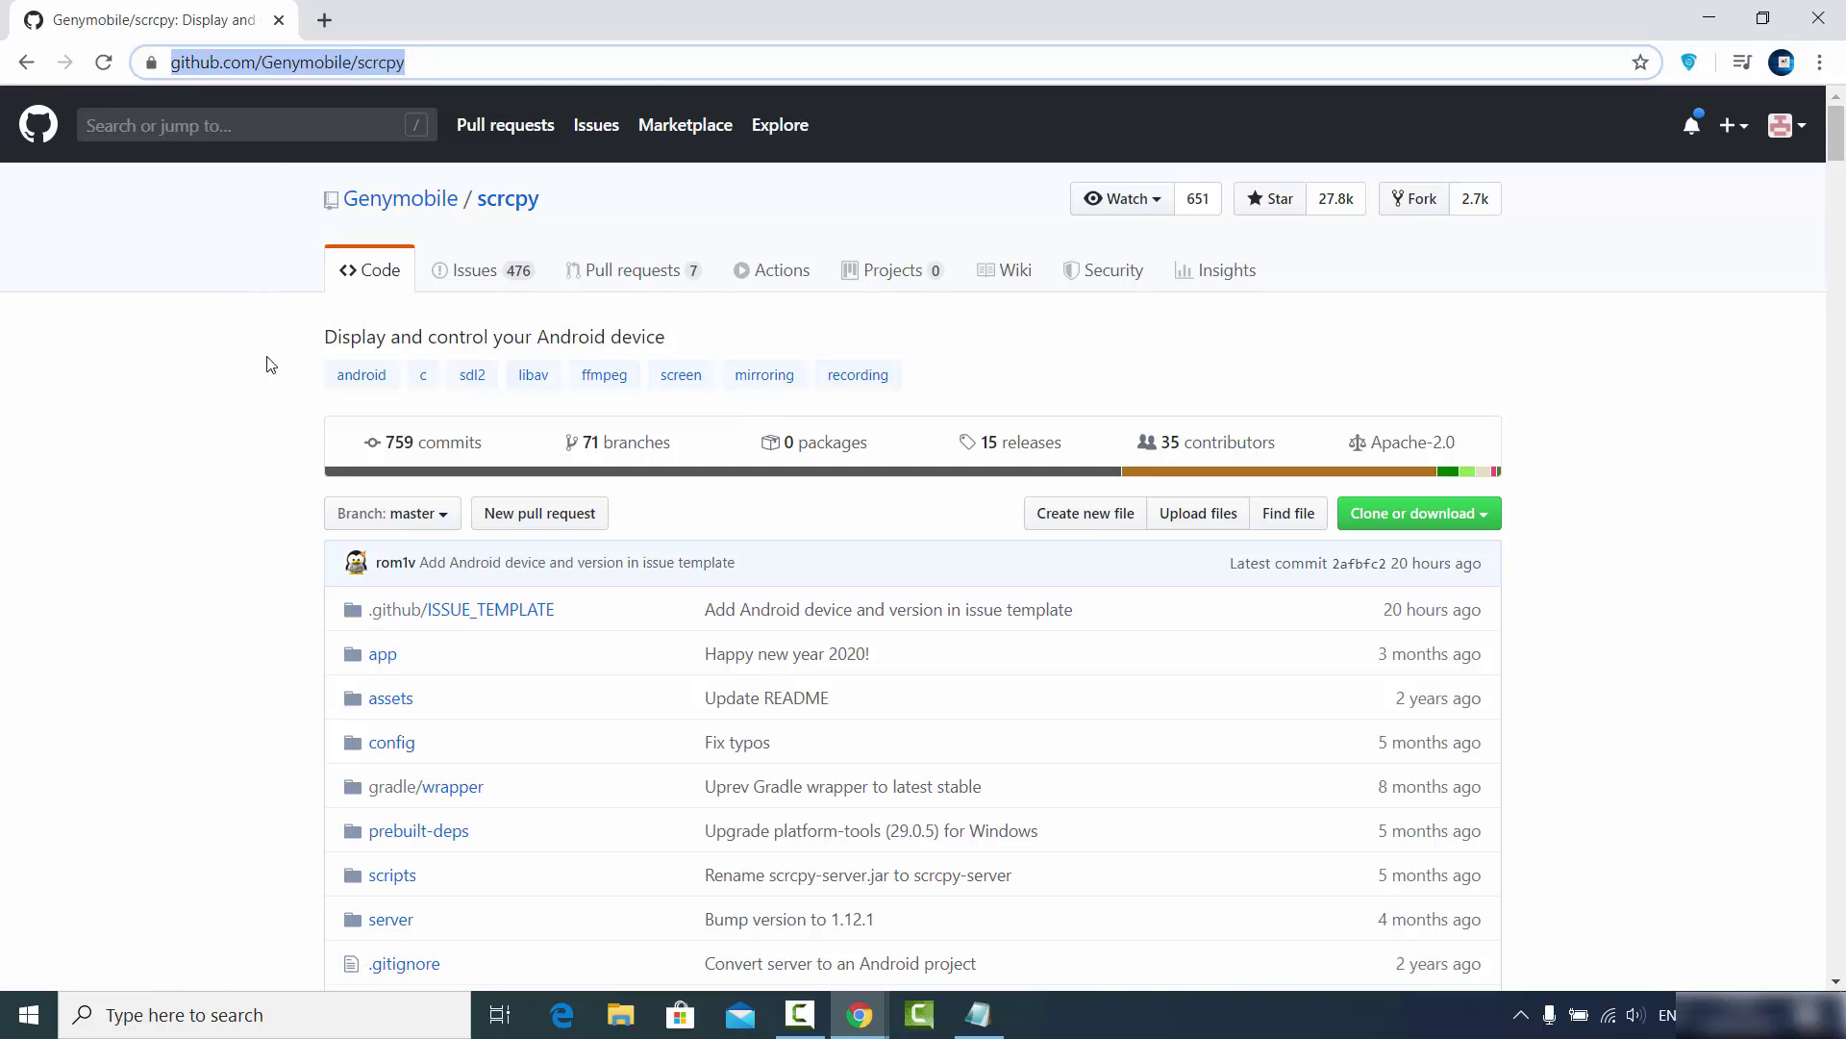
Read through the repository's README, covering the features, requirements and the Linux, Windows and macOS installation options.
scroll(277, 375, down, 14)
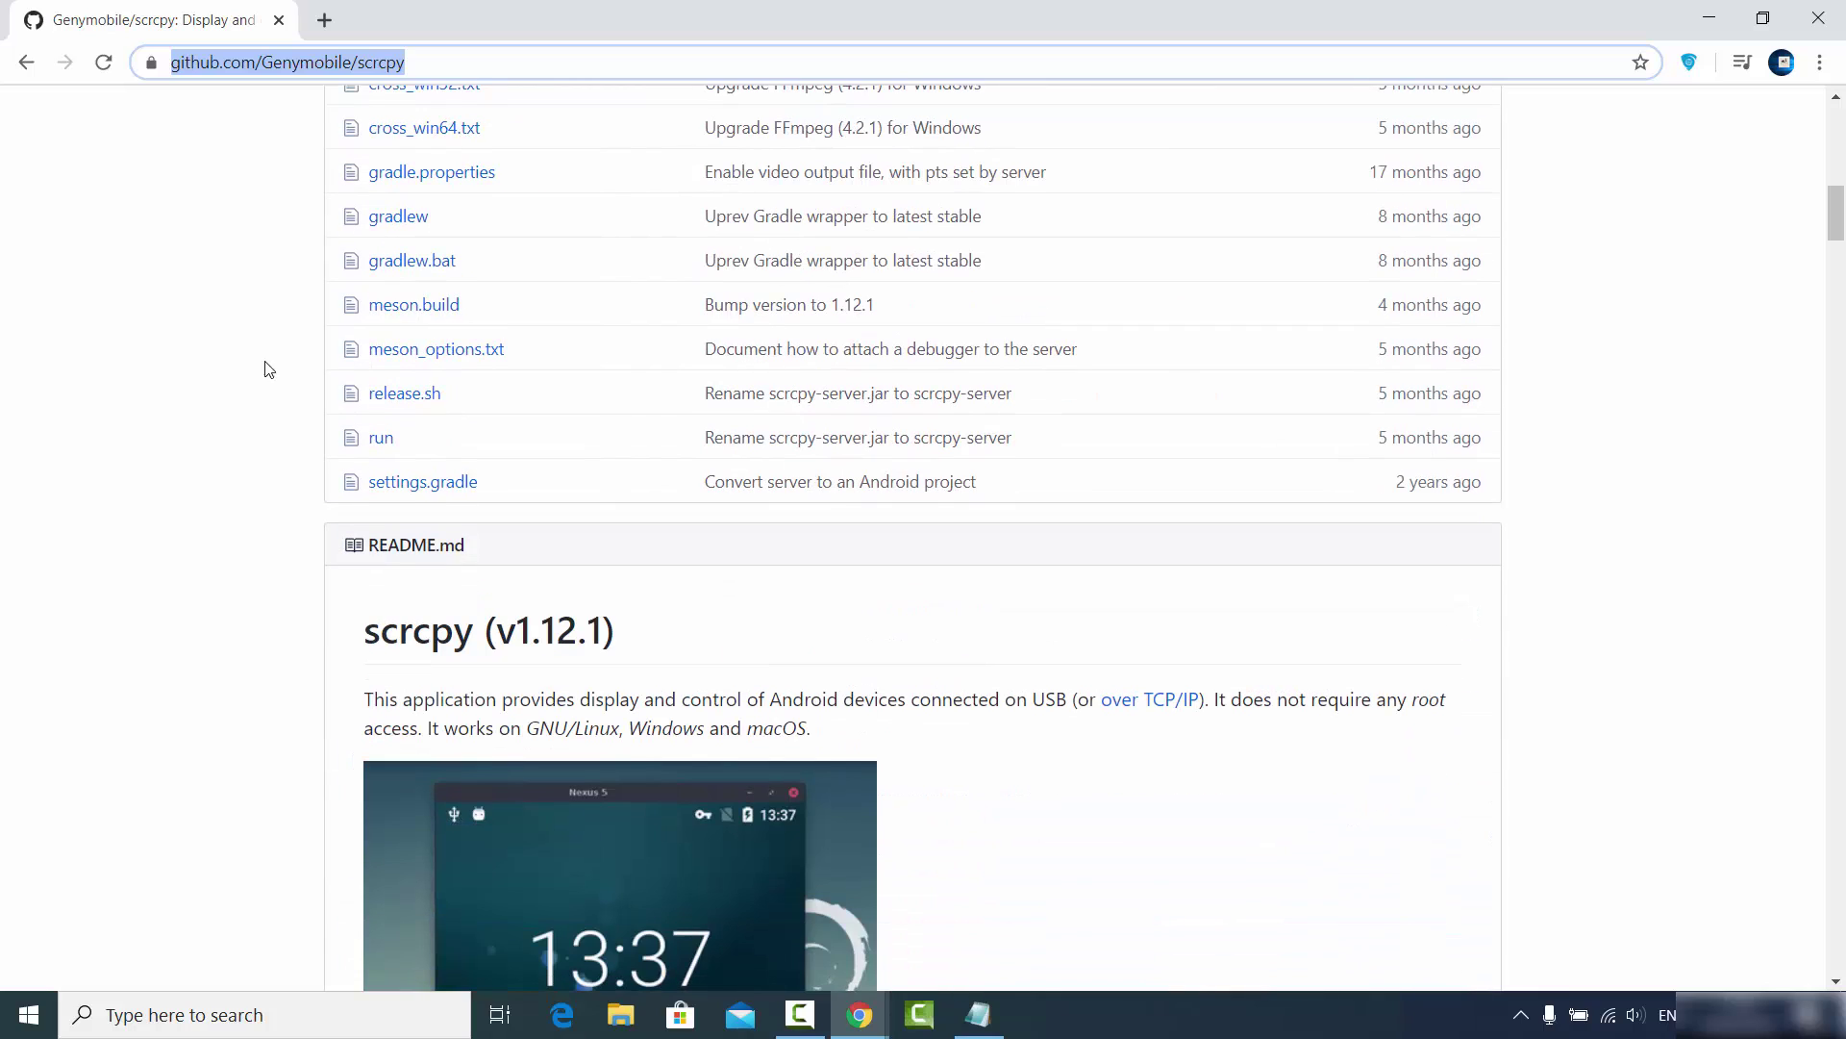
scroll(243, 379, down, 2)
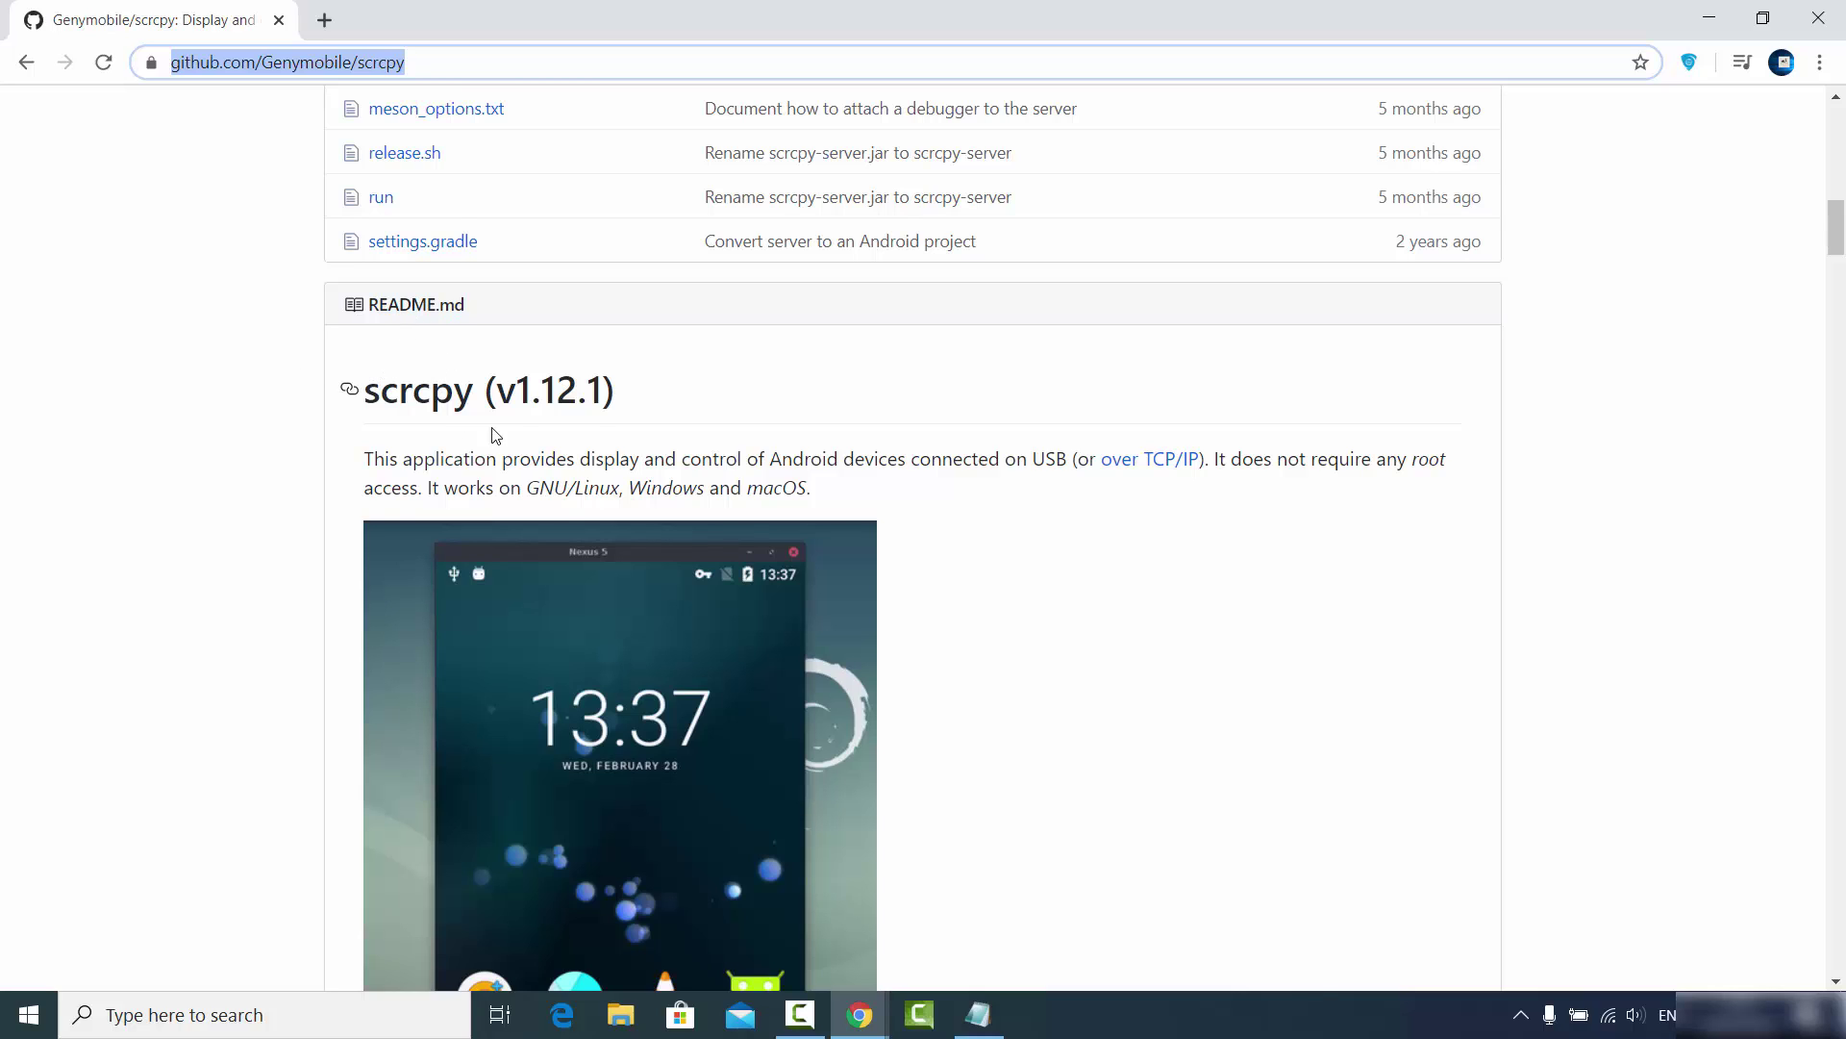
scroll(507, 413, down, 1)
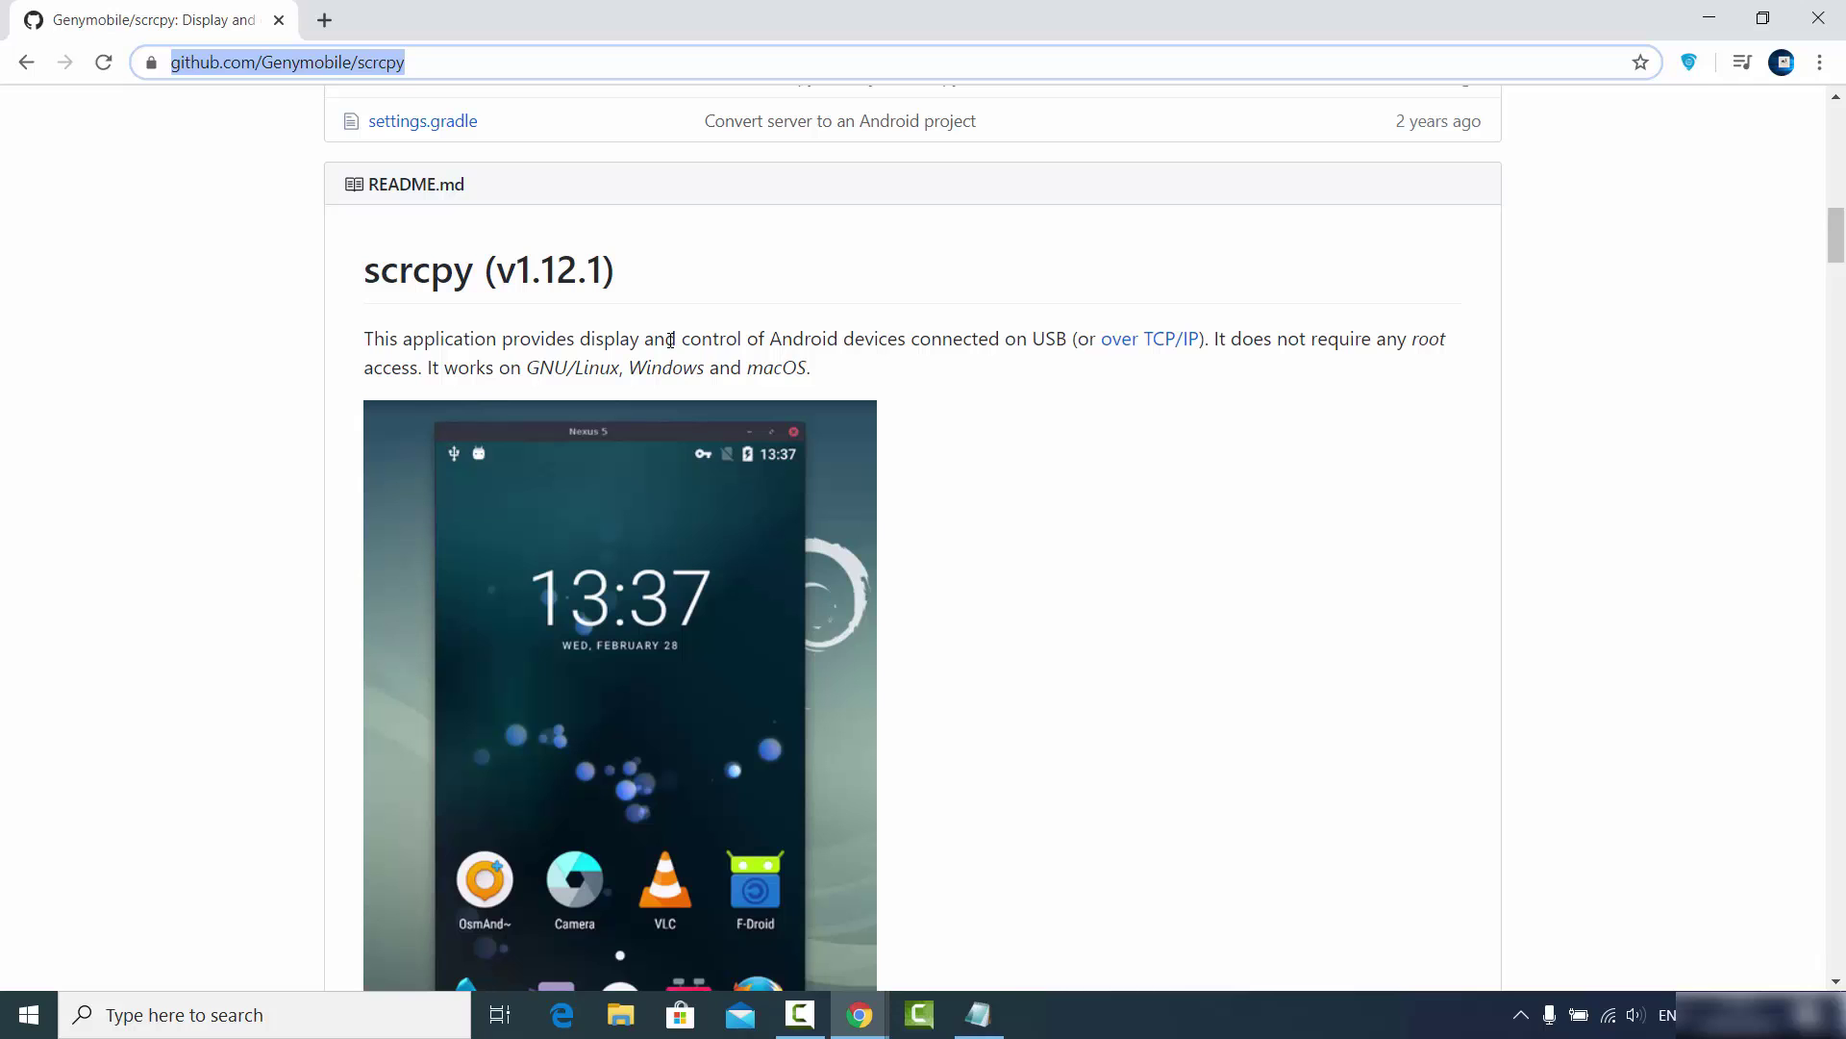
scroll(1010, 378, down, 6)
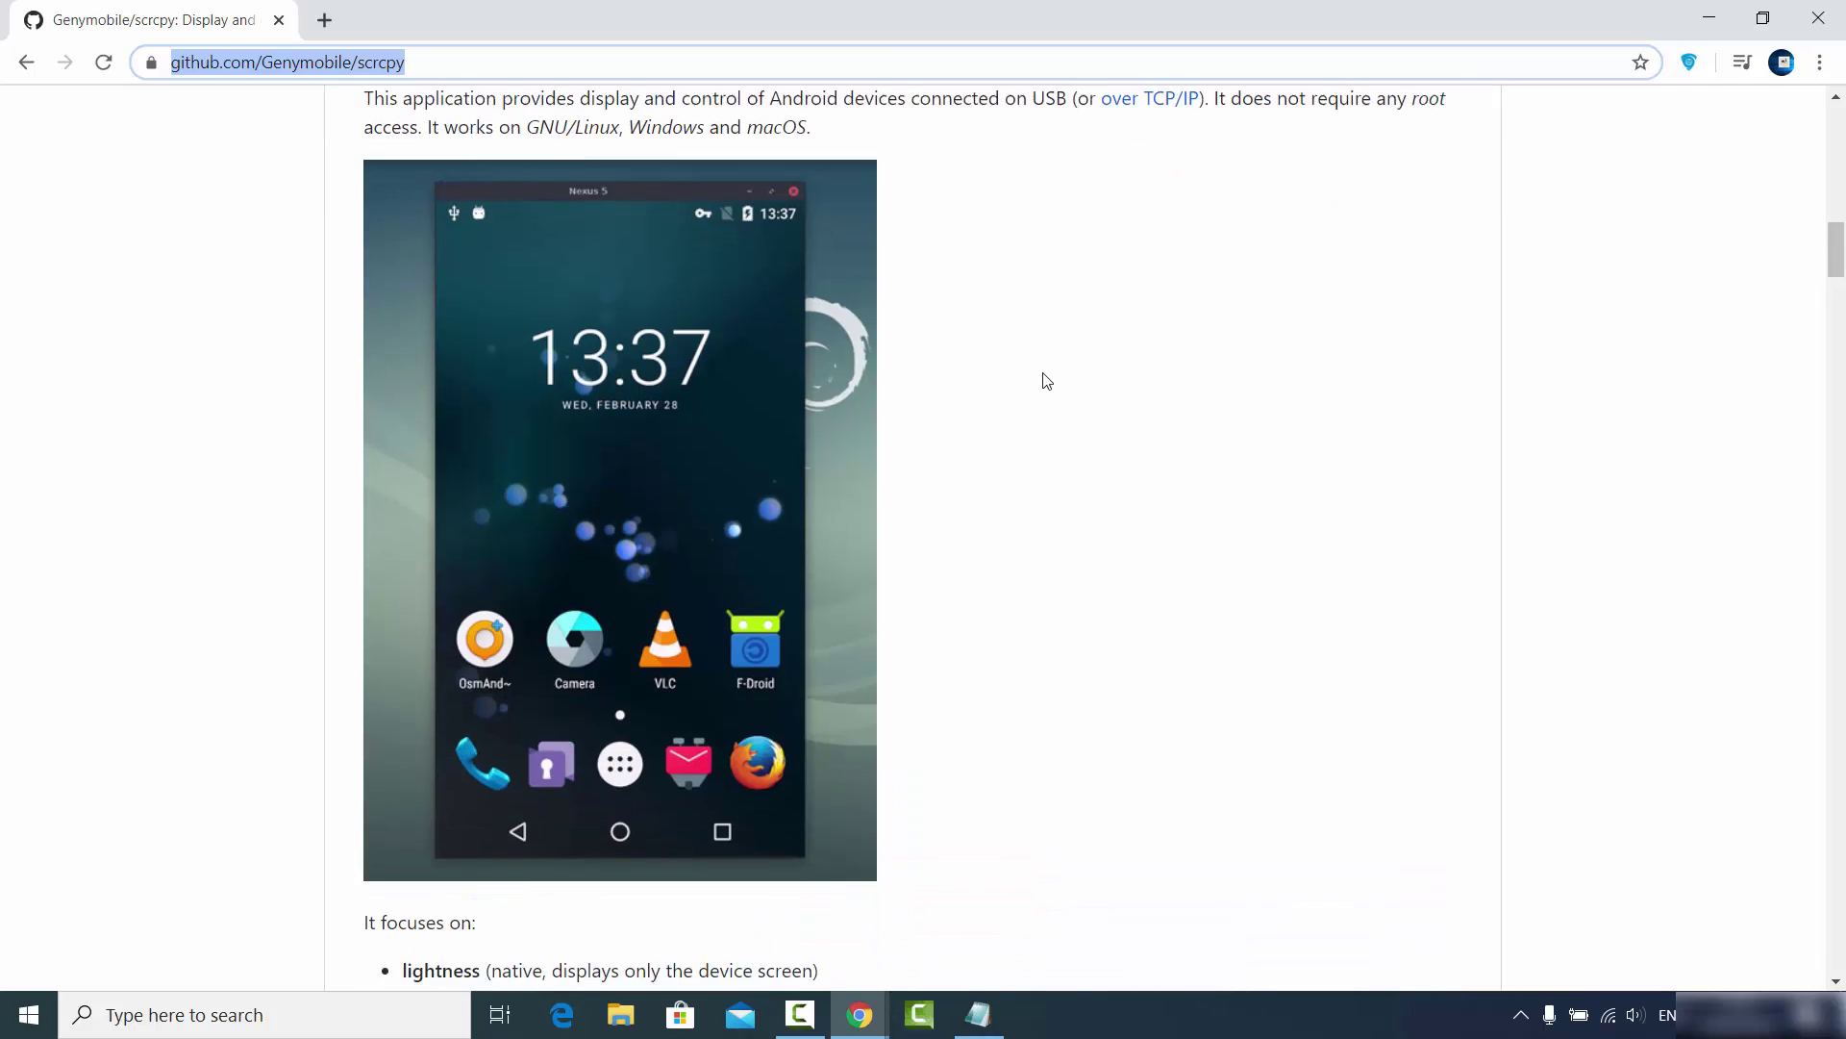
scroll(977, 378, down, 4)
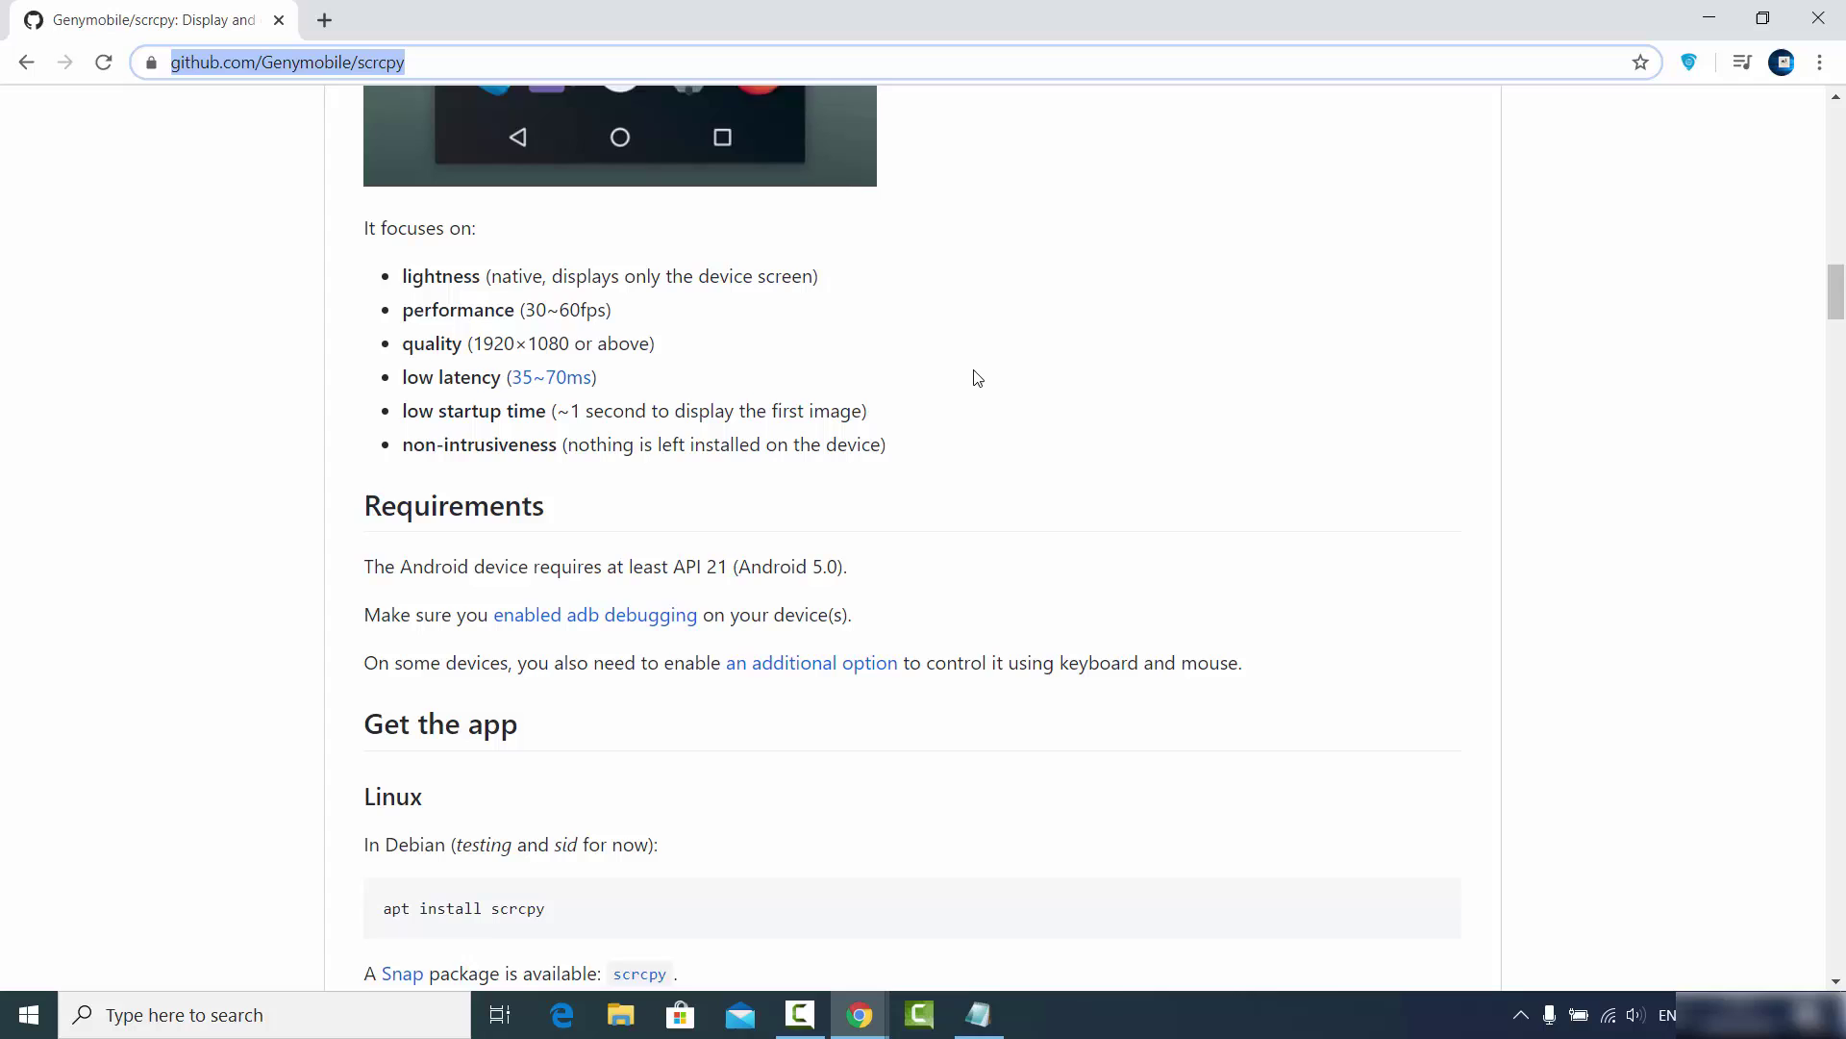
scroll(977, 378, down, 3)
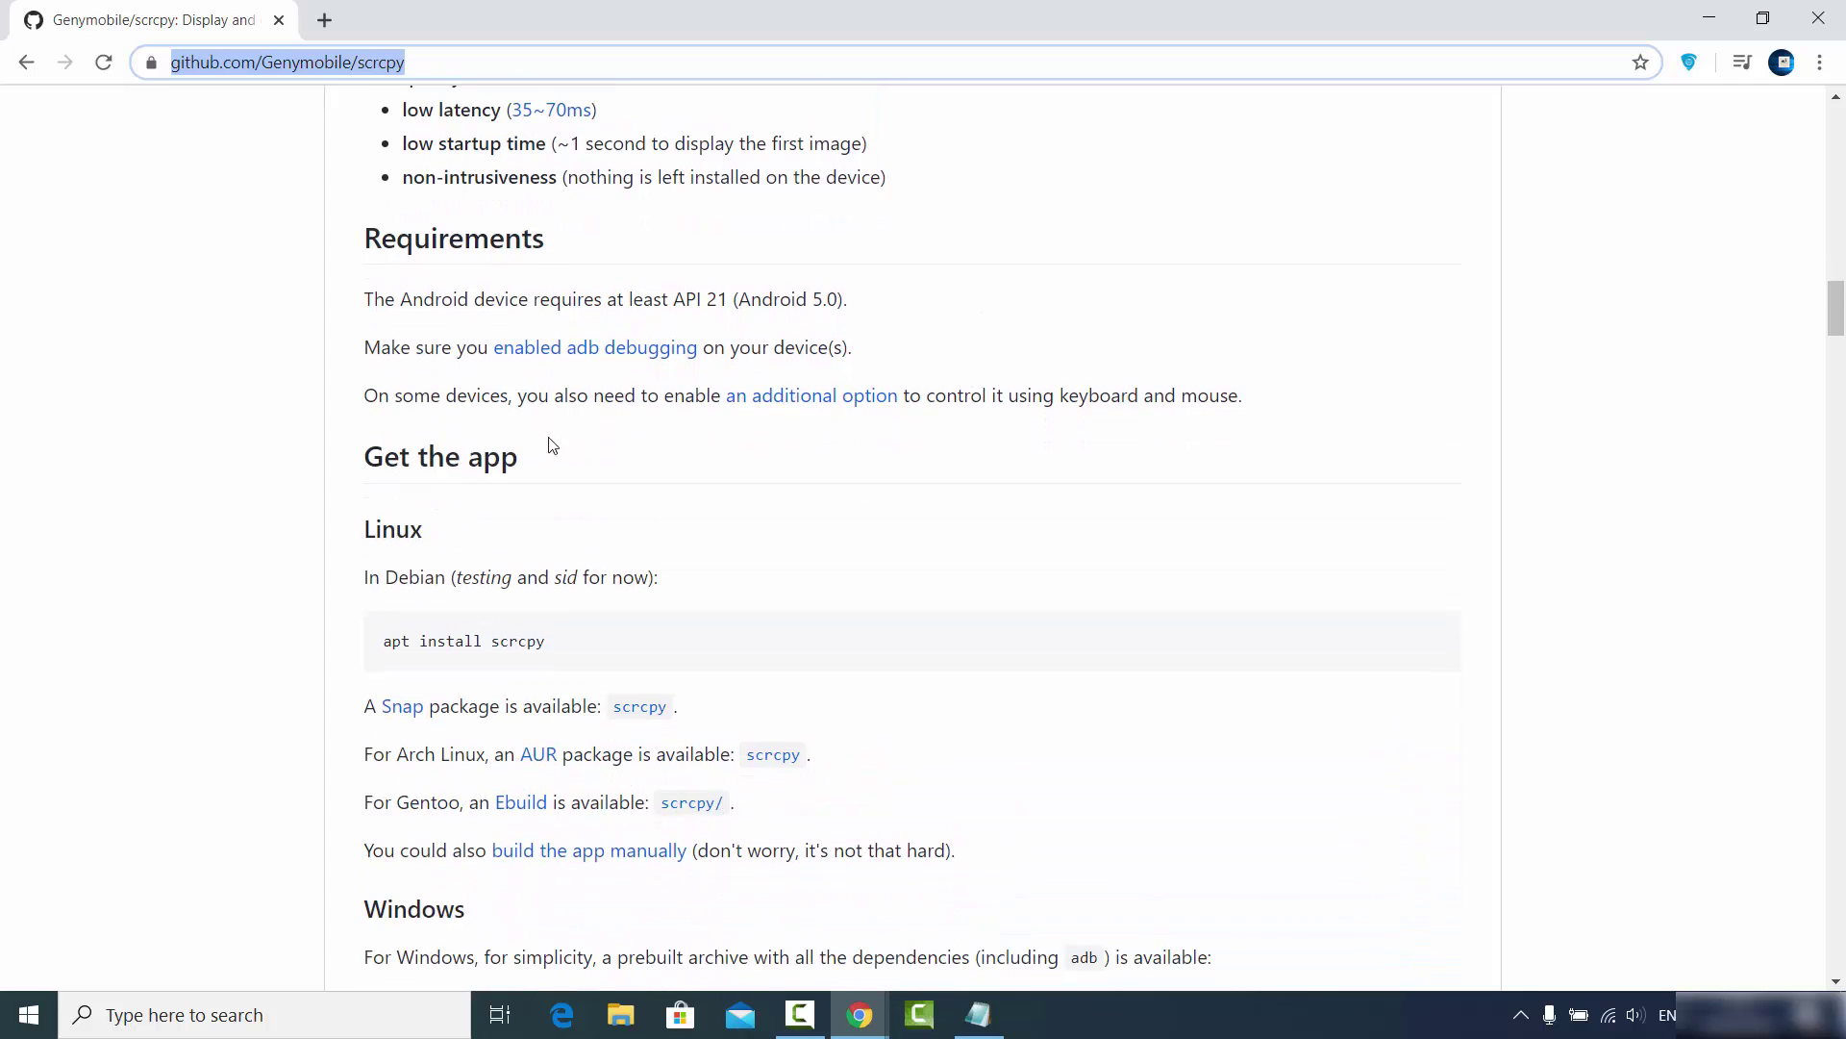
double_click(432, 457)
scroll(428, 404, down, 3)
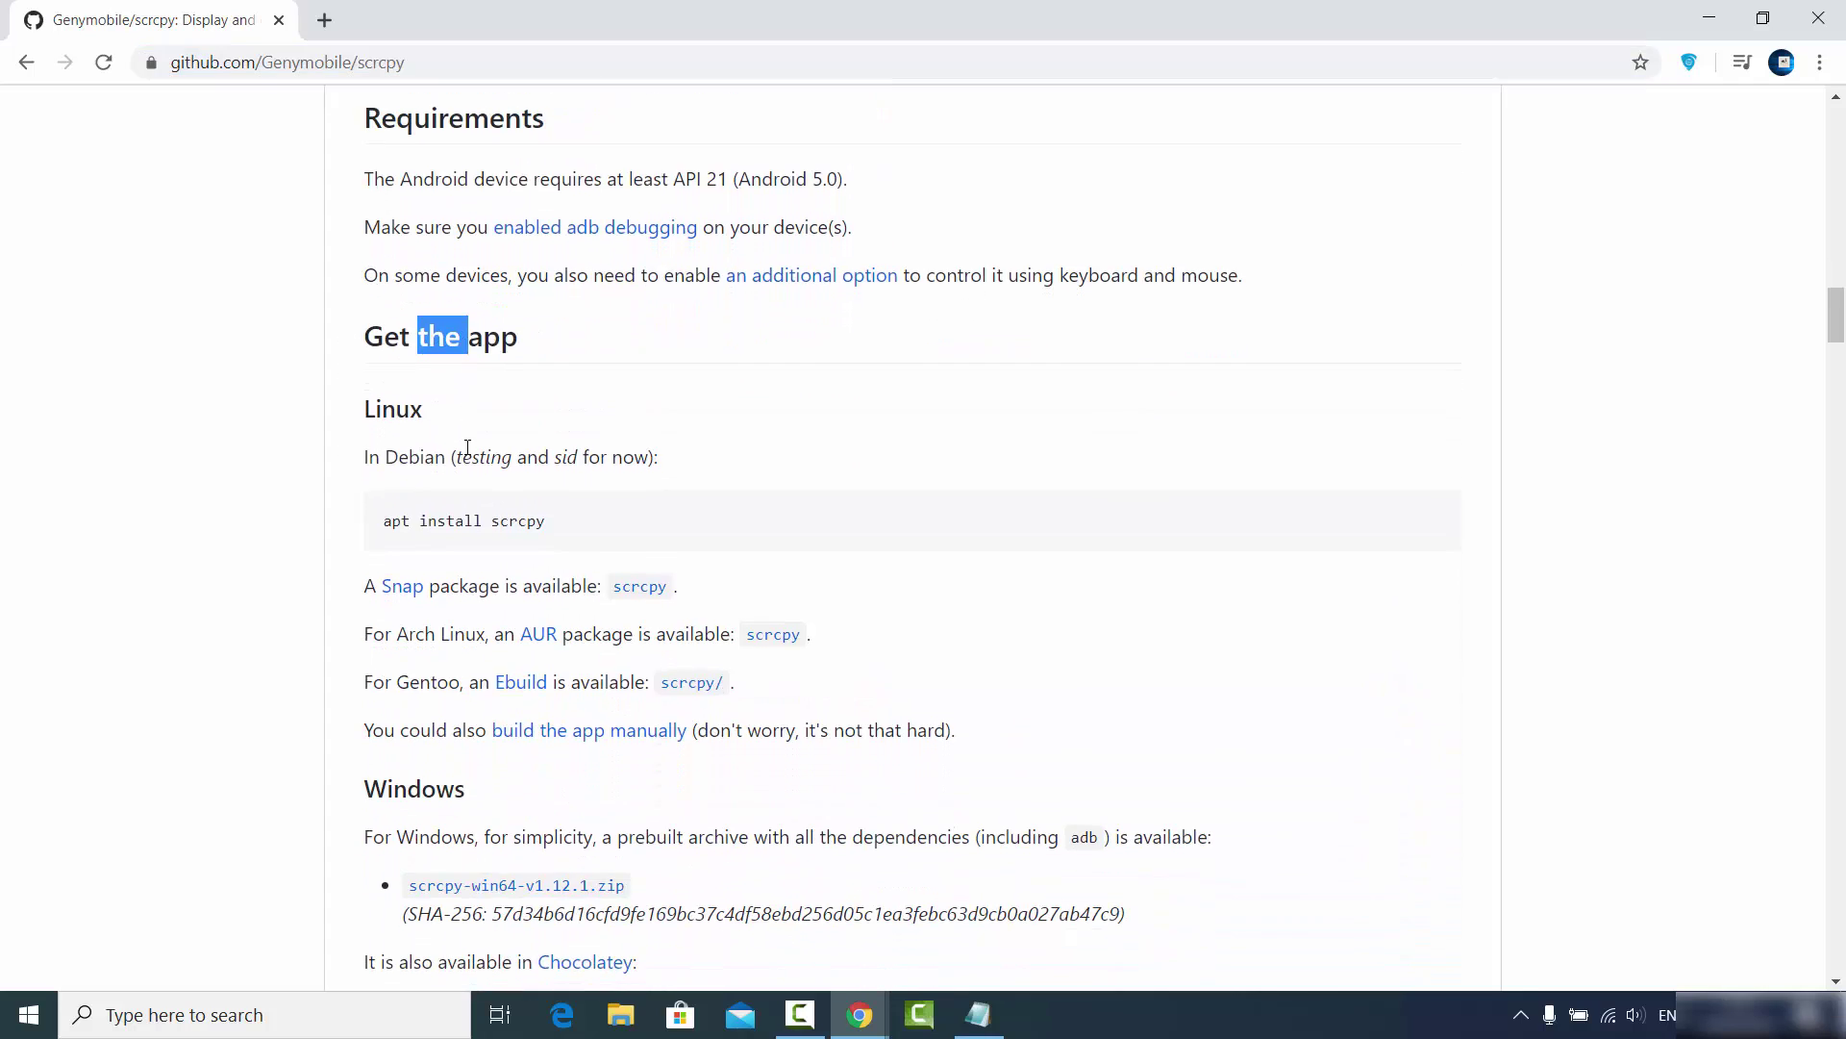
double_click(389, 296)
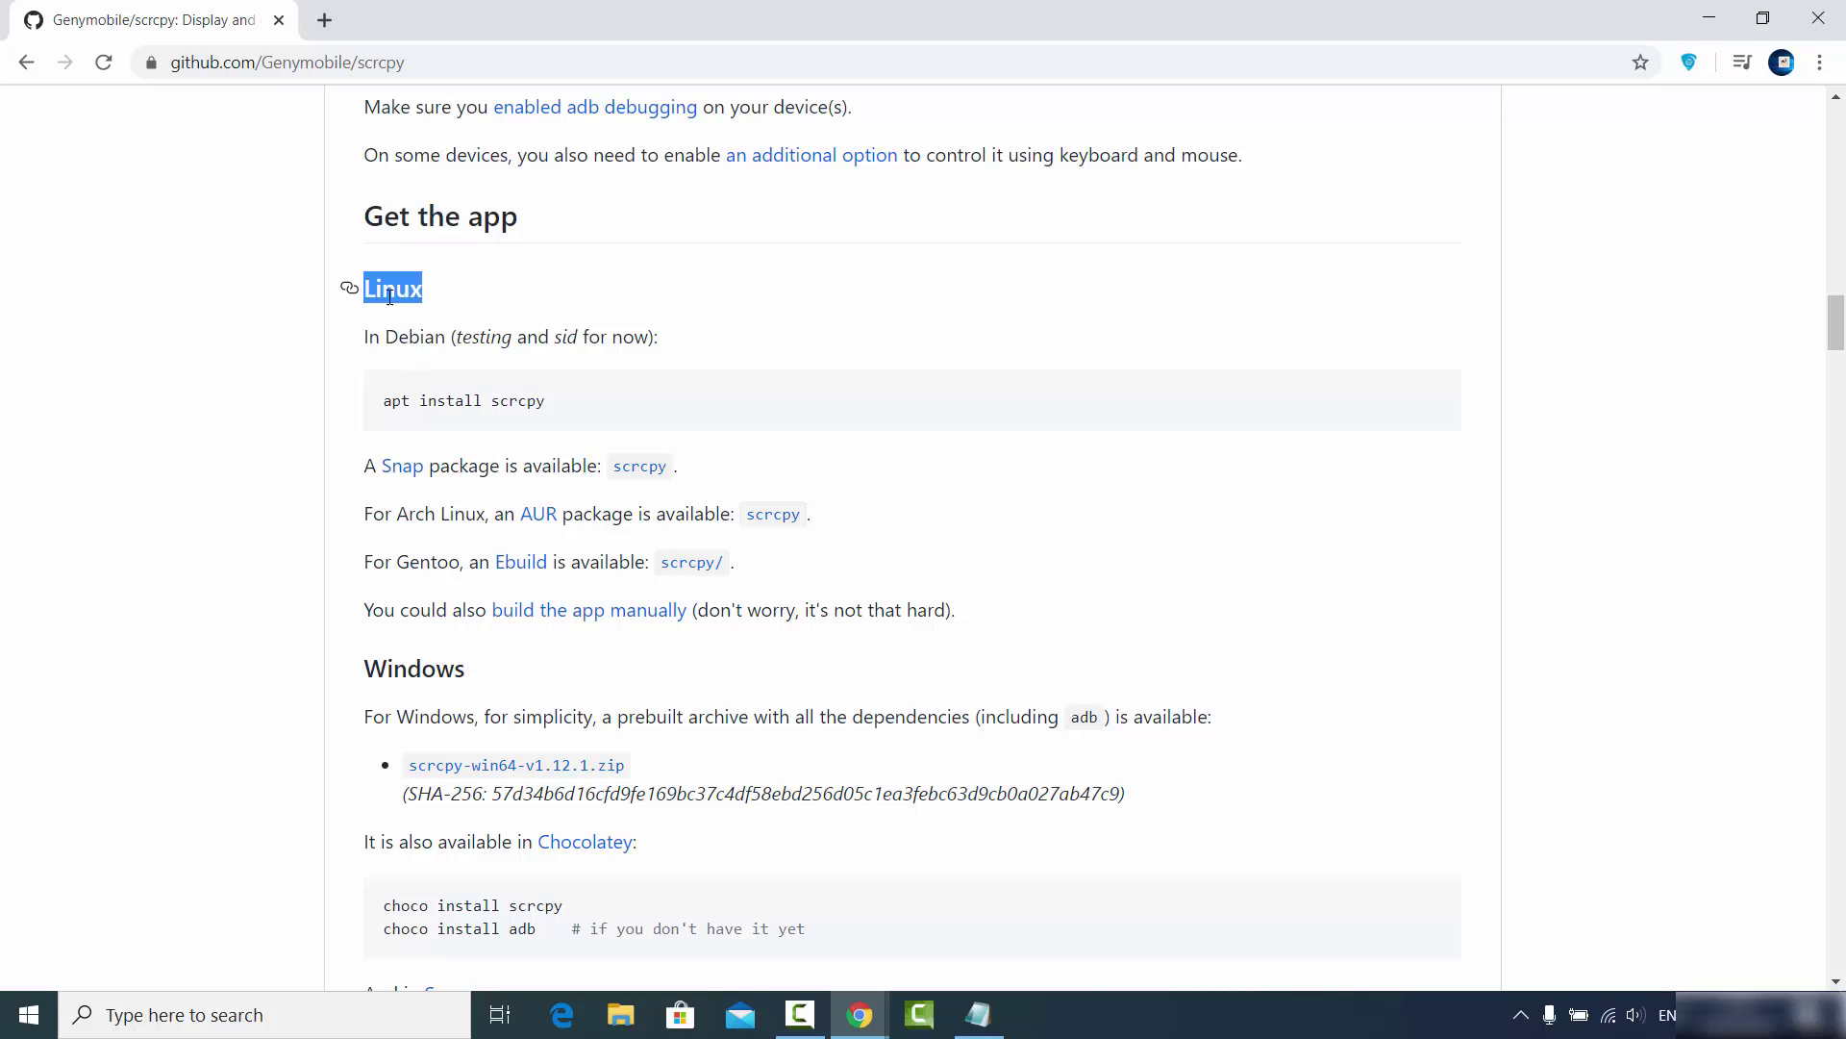
scroll(424, 539, down, 6)
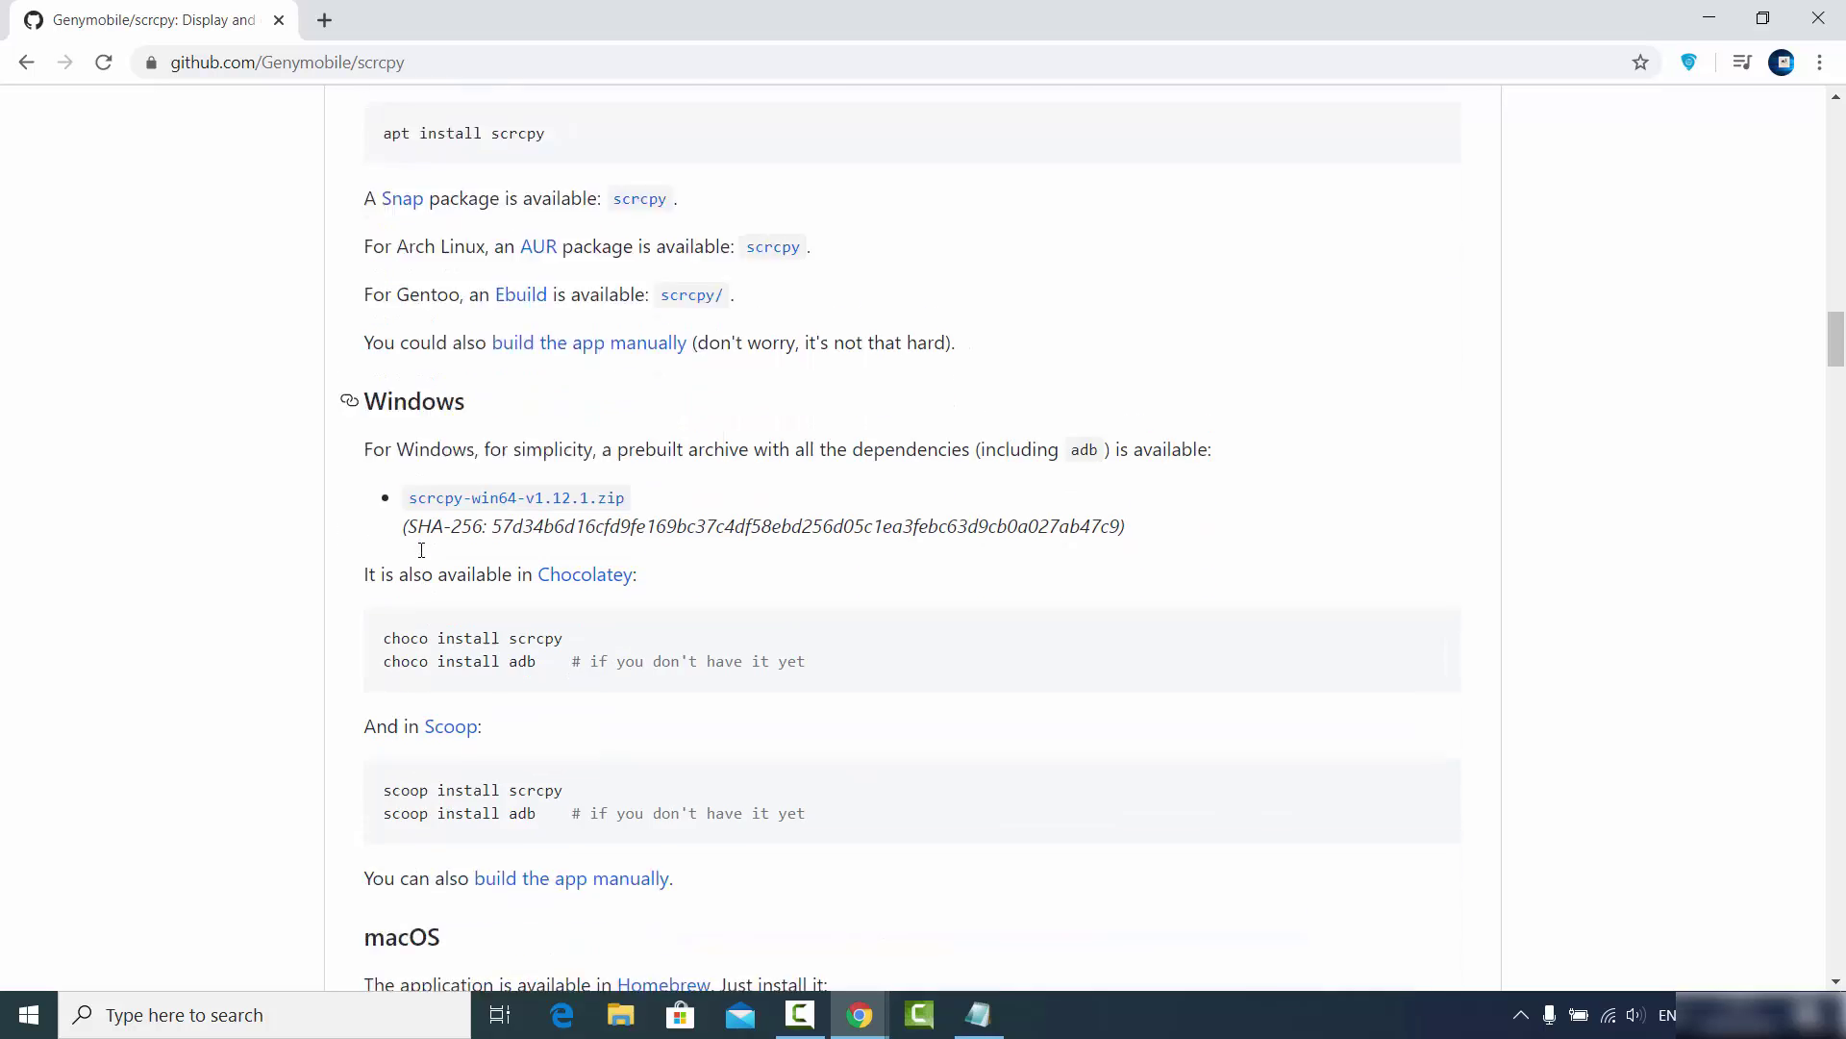
scroll(424, 567, down, 2)
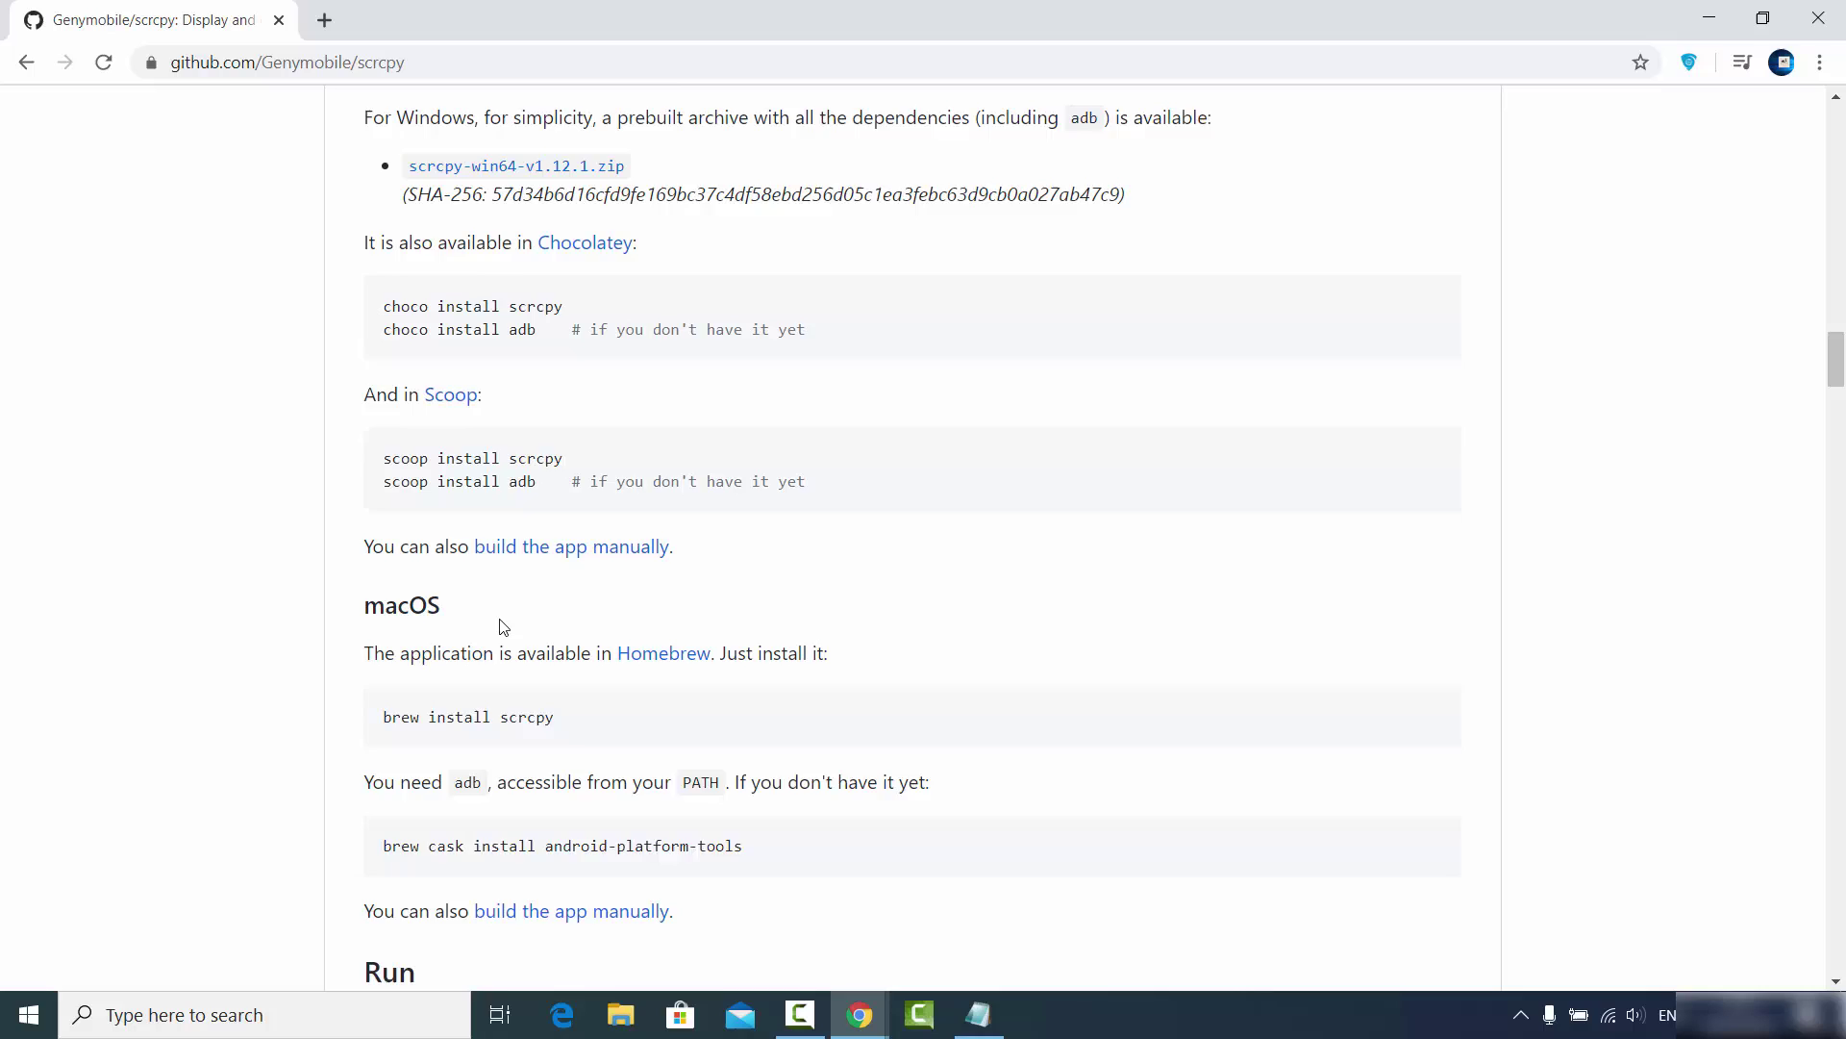
Download the scrcpy-win64-v1.12.1.zip archive from the README's Windows section and show the downloaded file in its folder.
scroll(499, 626, up, 3)
scroll(503, 626, up, 1)
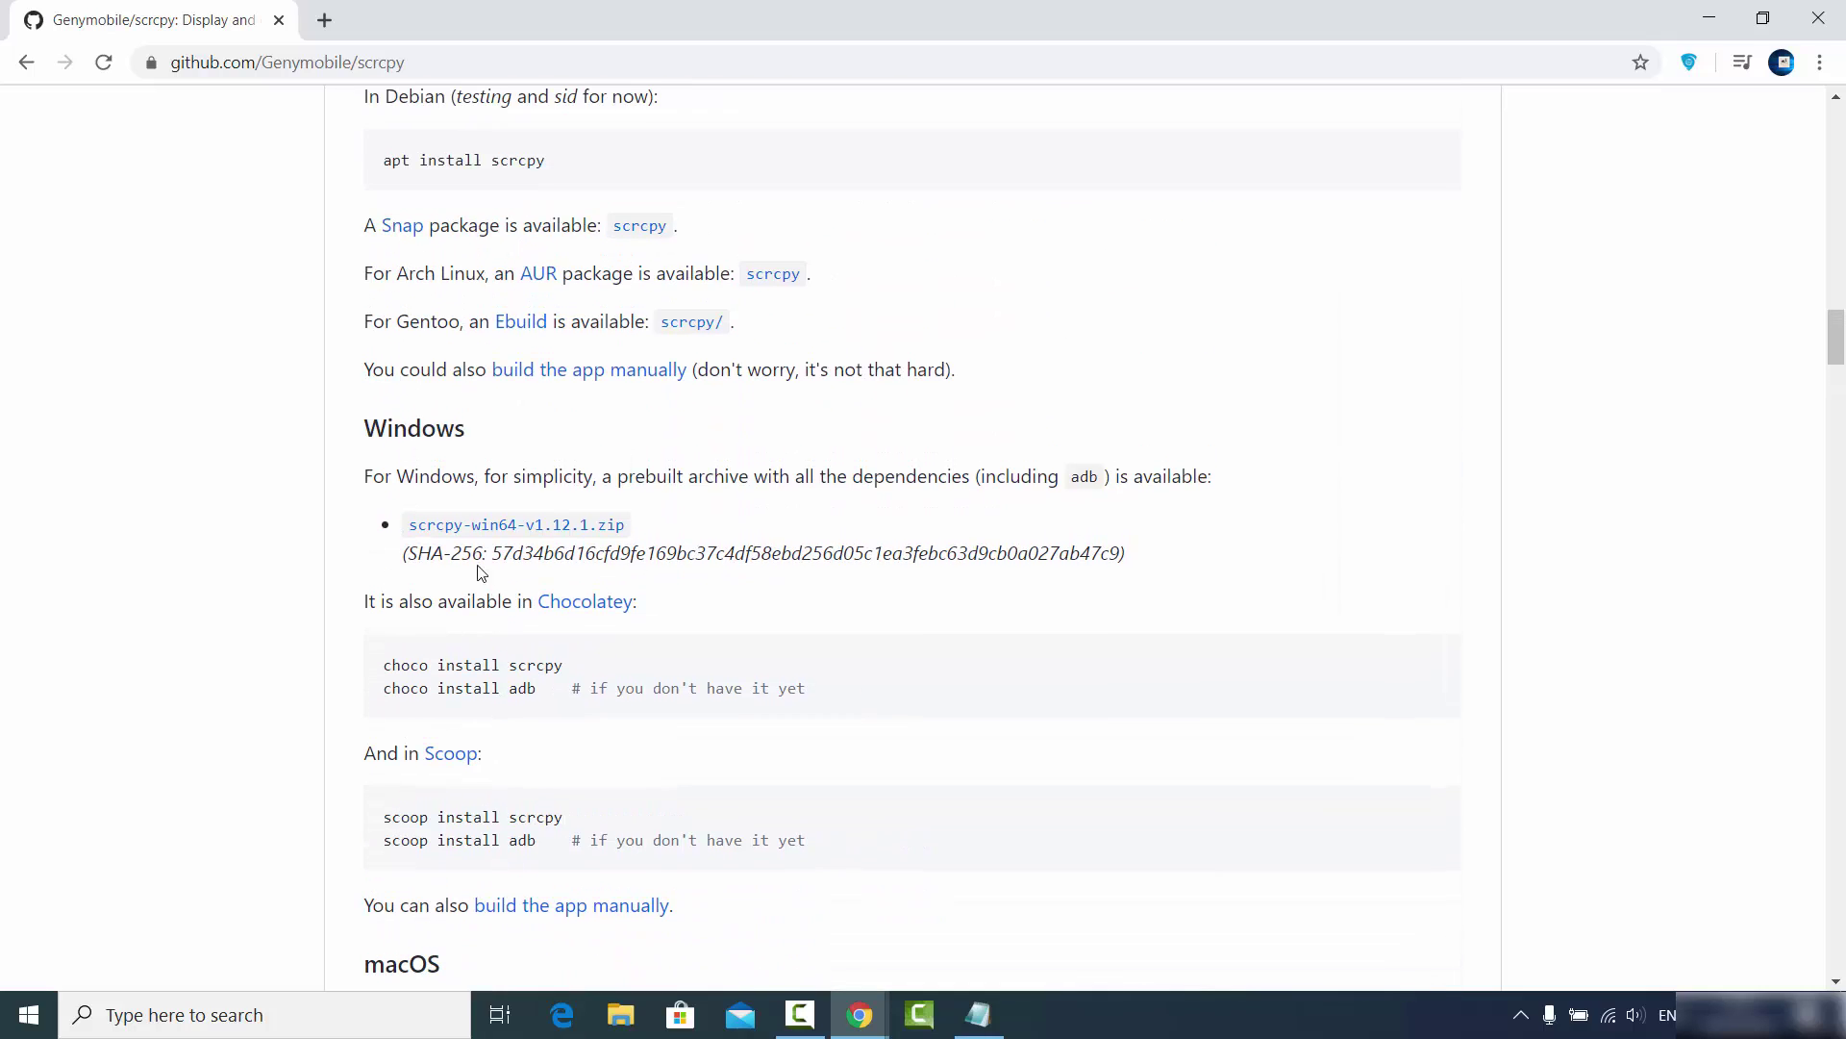
double_click(415, 428)
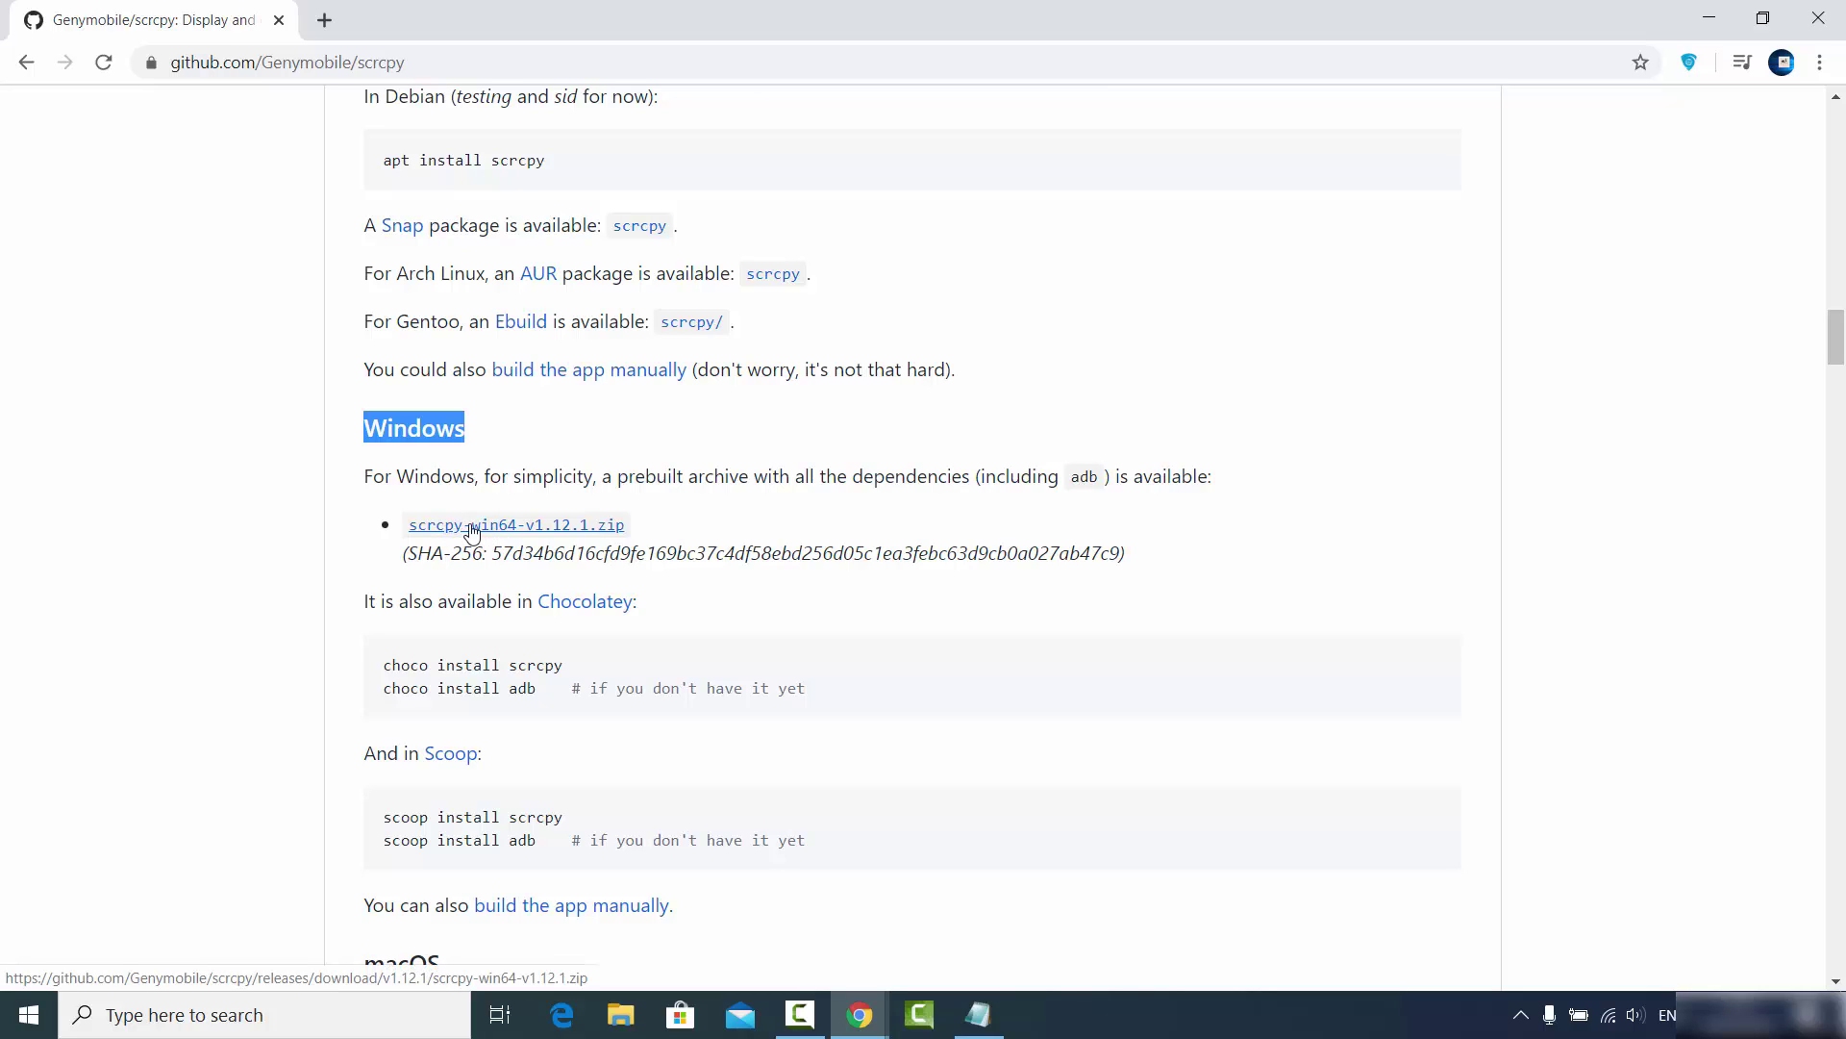
click(471, 527)
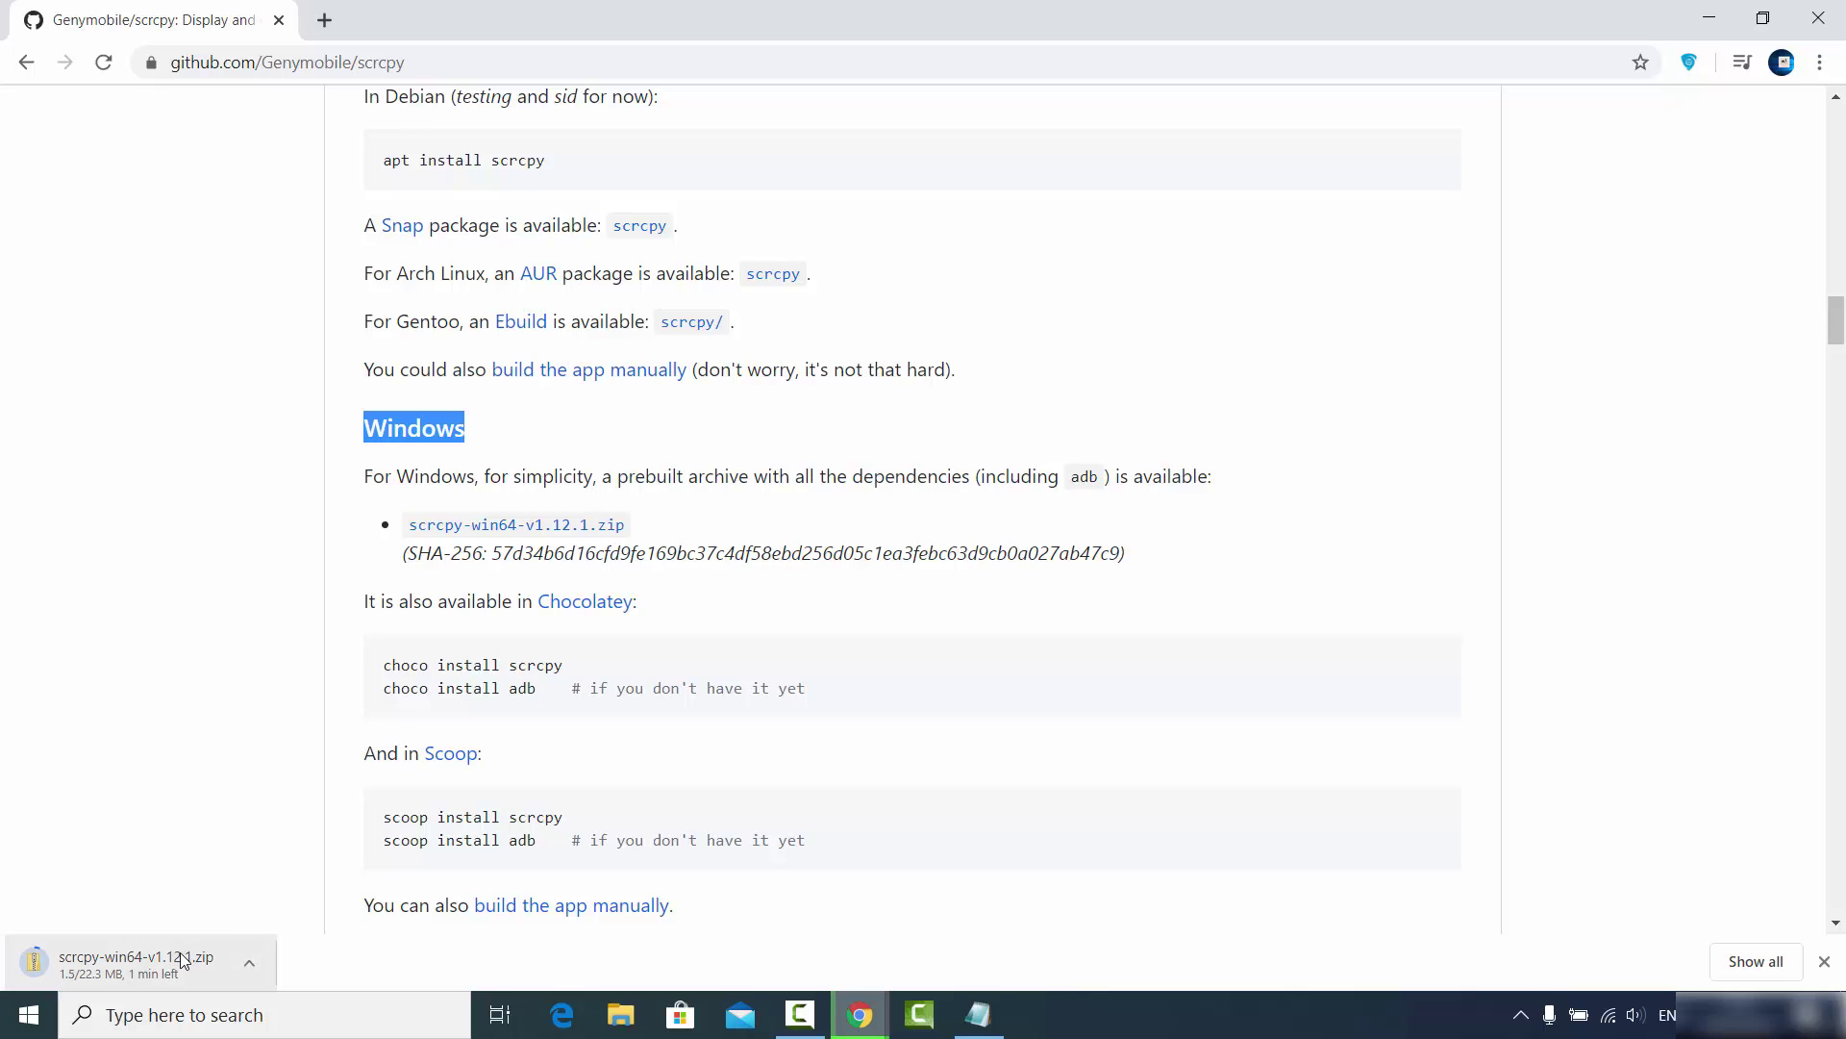
click(177, 868)
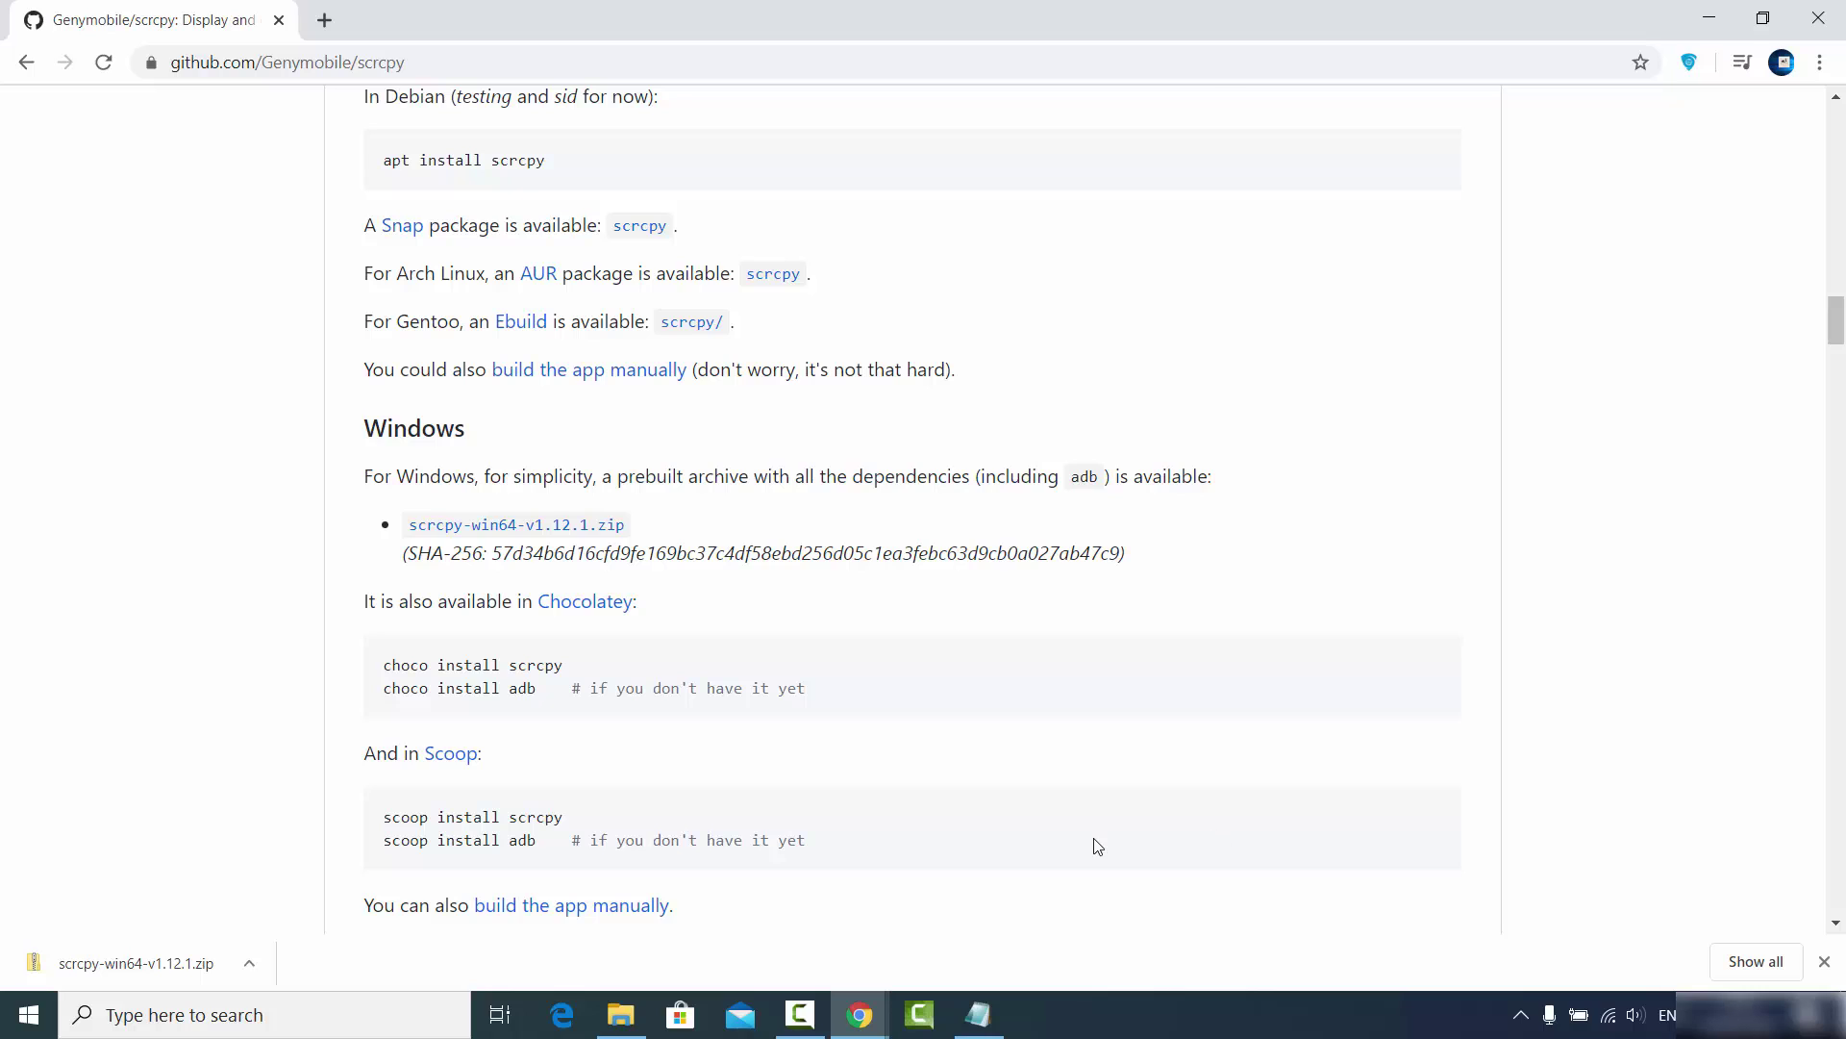
click(249, 963)
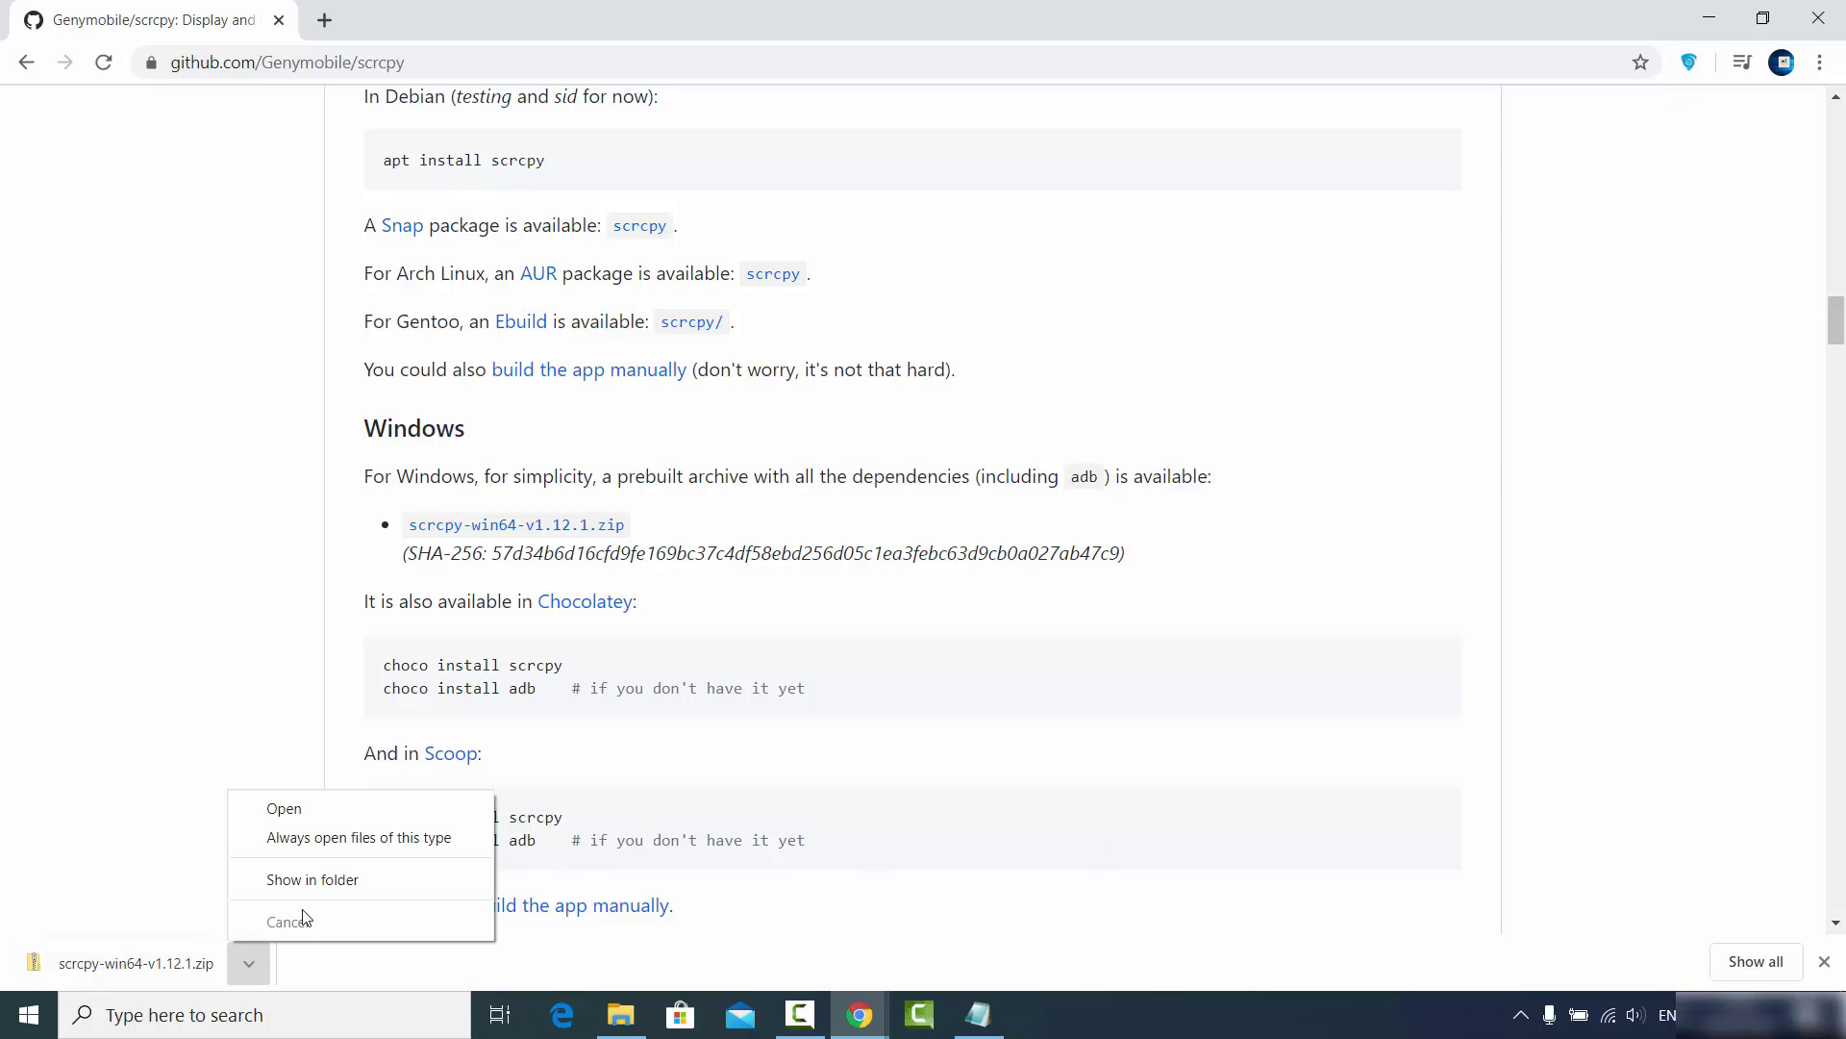
click(316, 880)
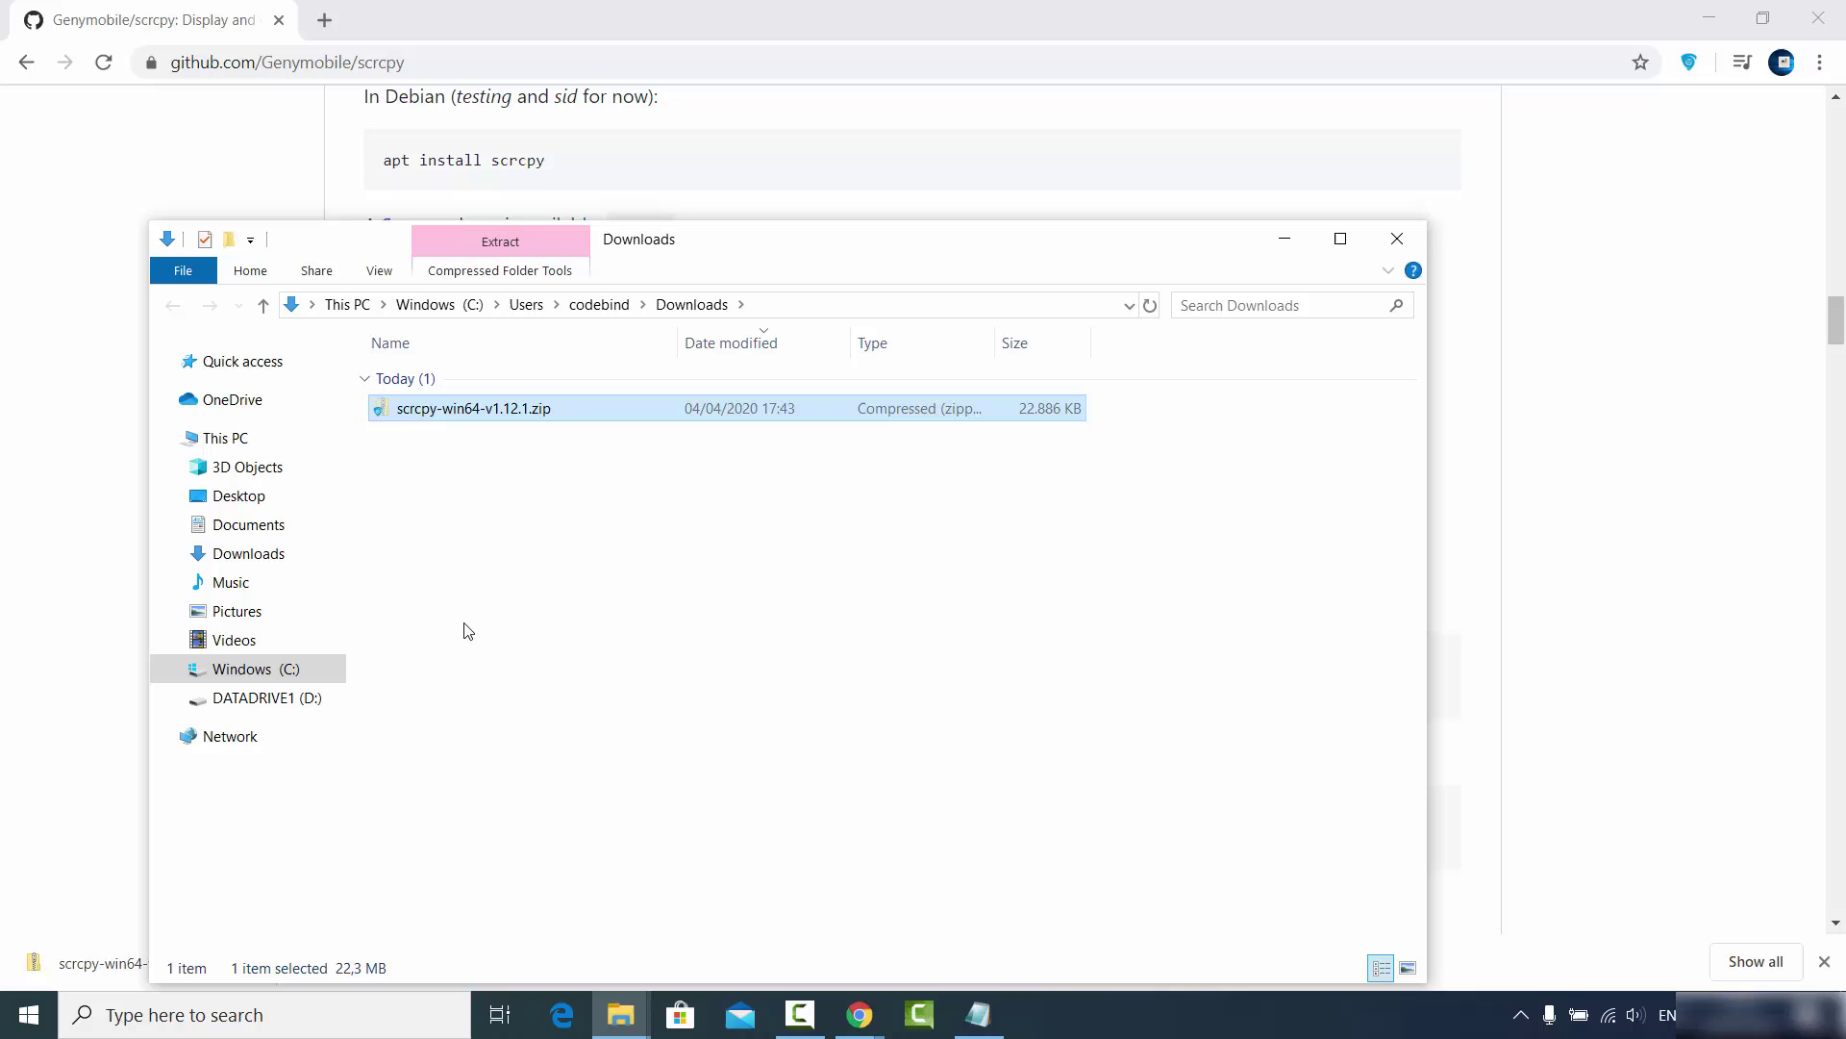
Create a new folder named scrcpy in the root of the Windows (C:) drive.
click(252, 449)
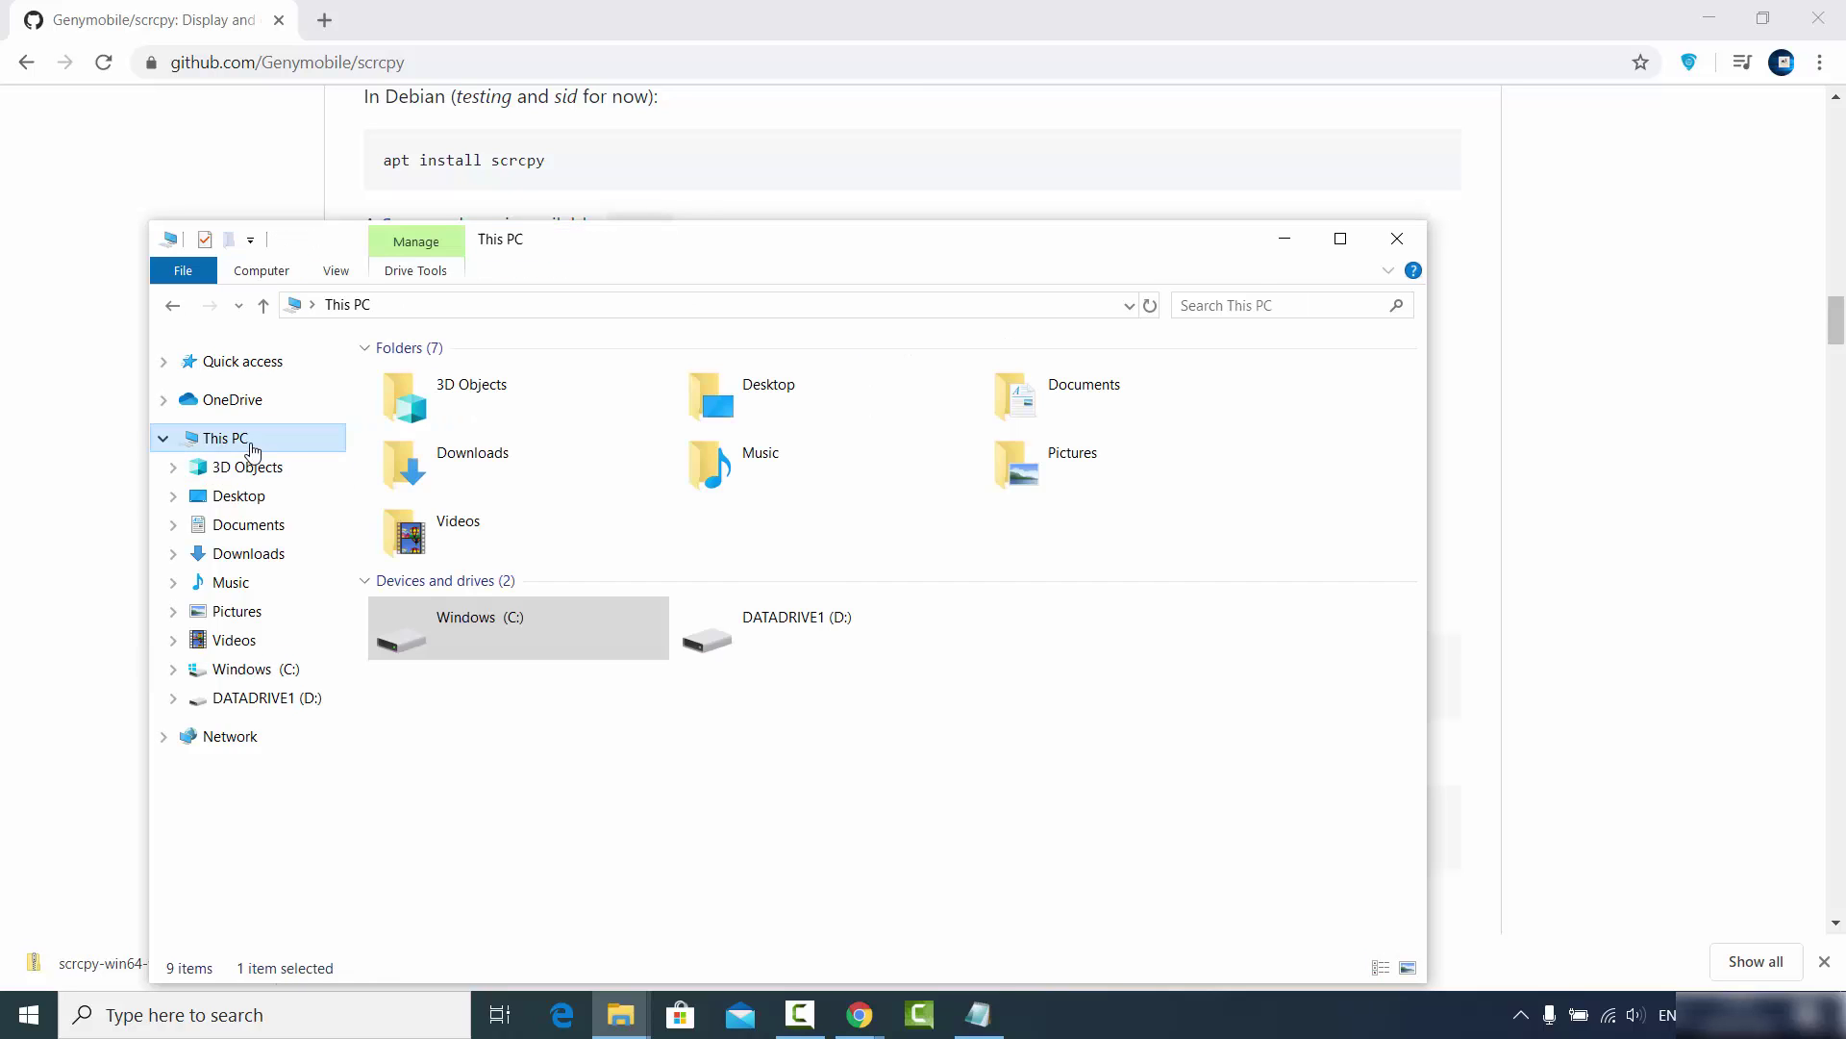
double_click(525, 616)
right_click(461, 498)
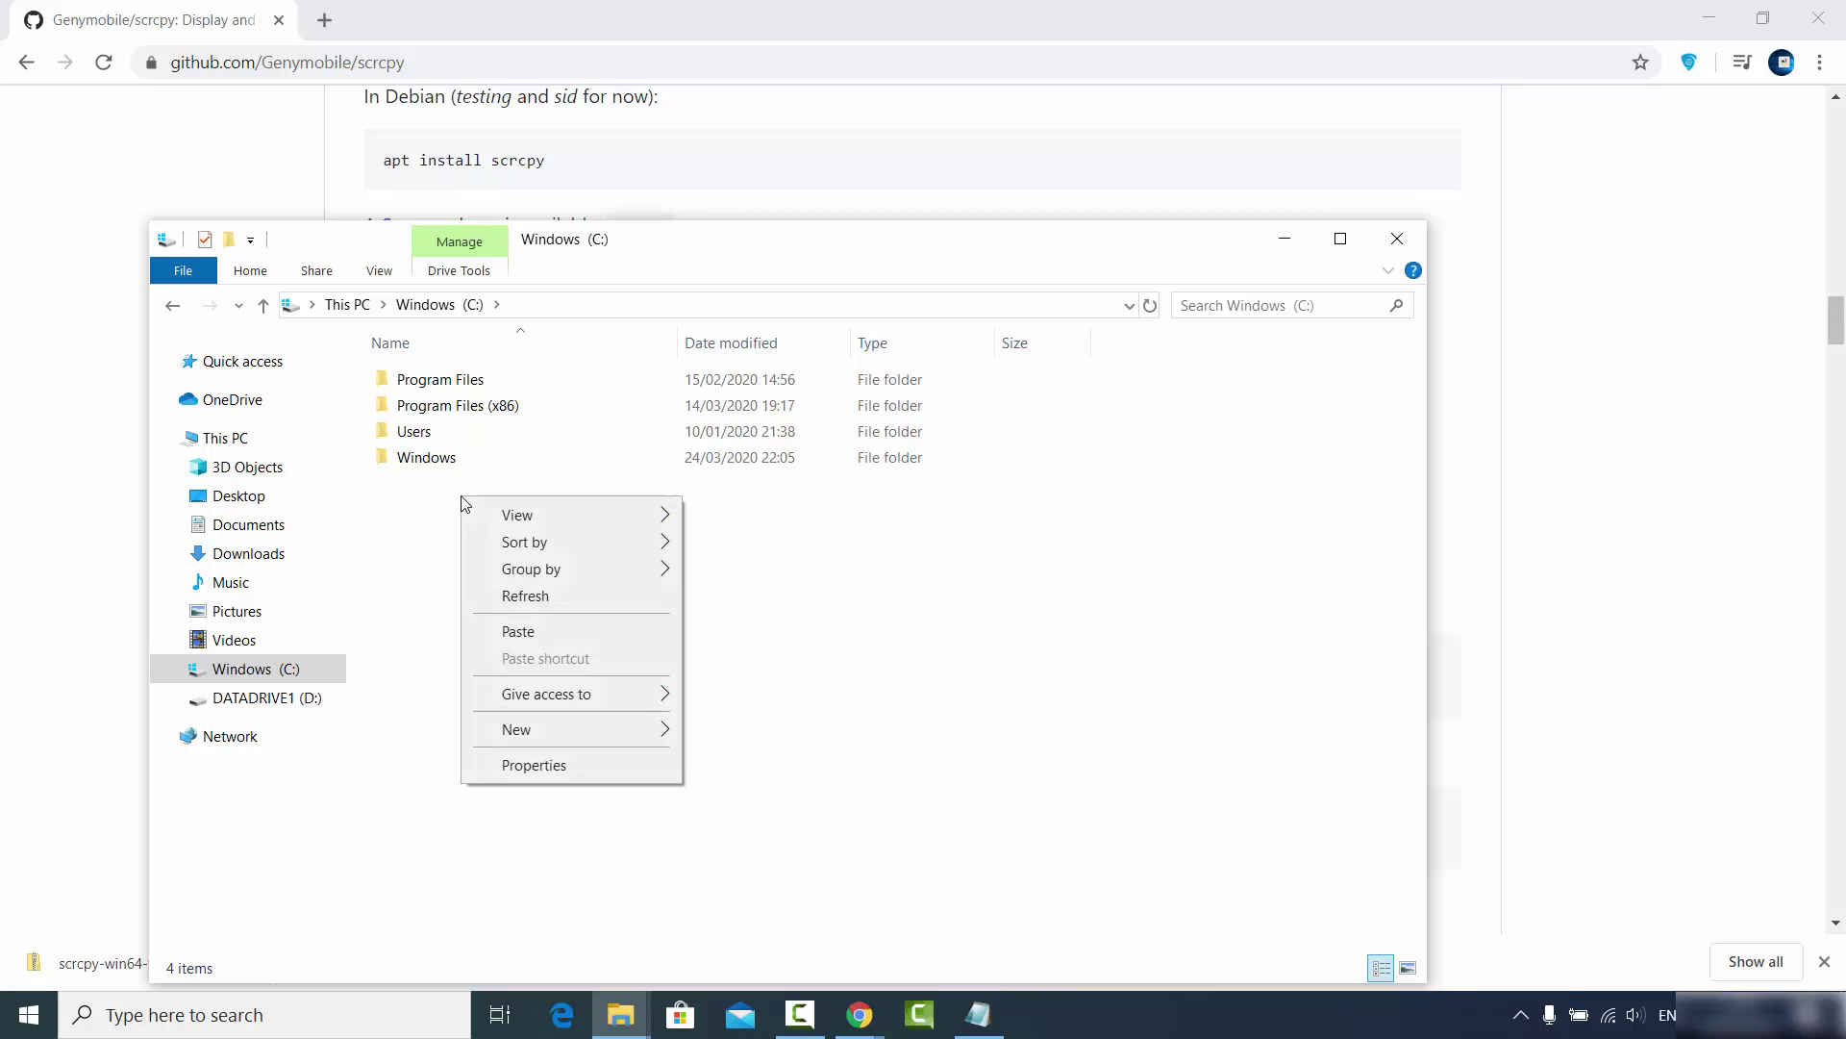
mouse_move(602, 731)
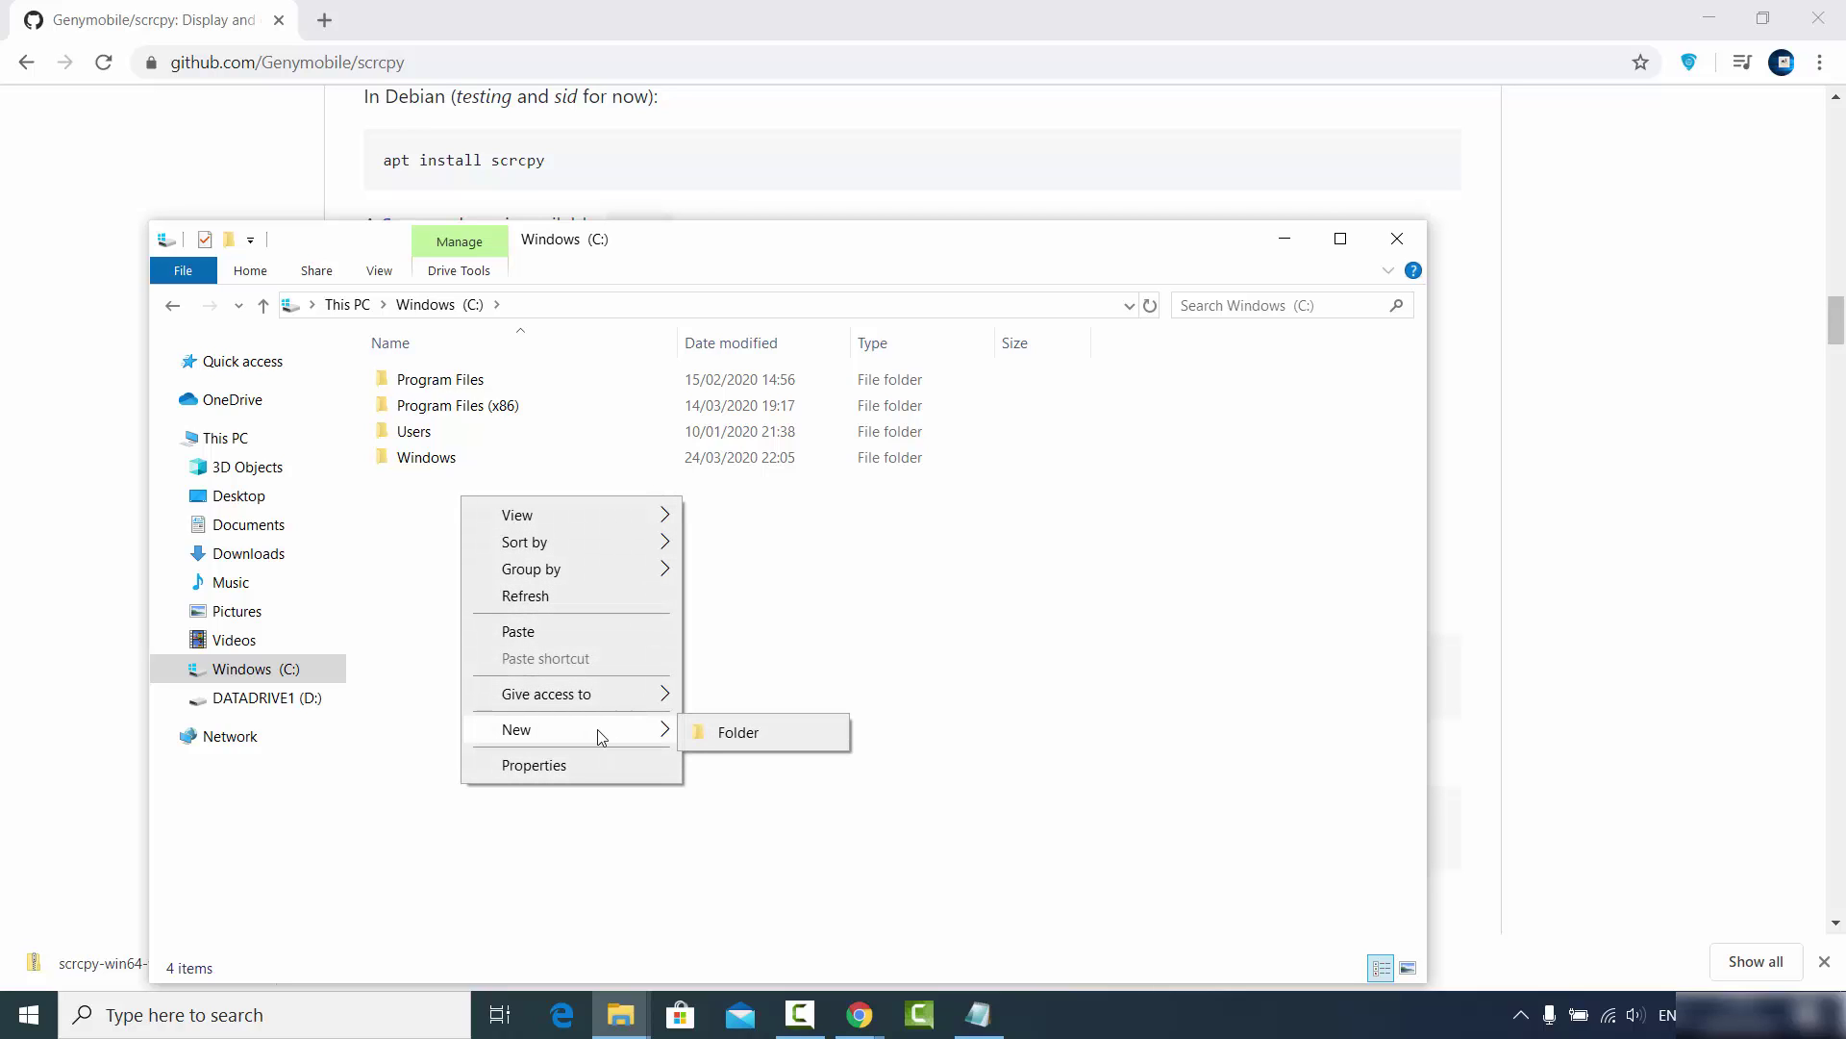
click(721, 736)
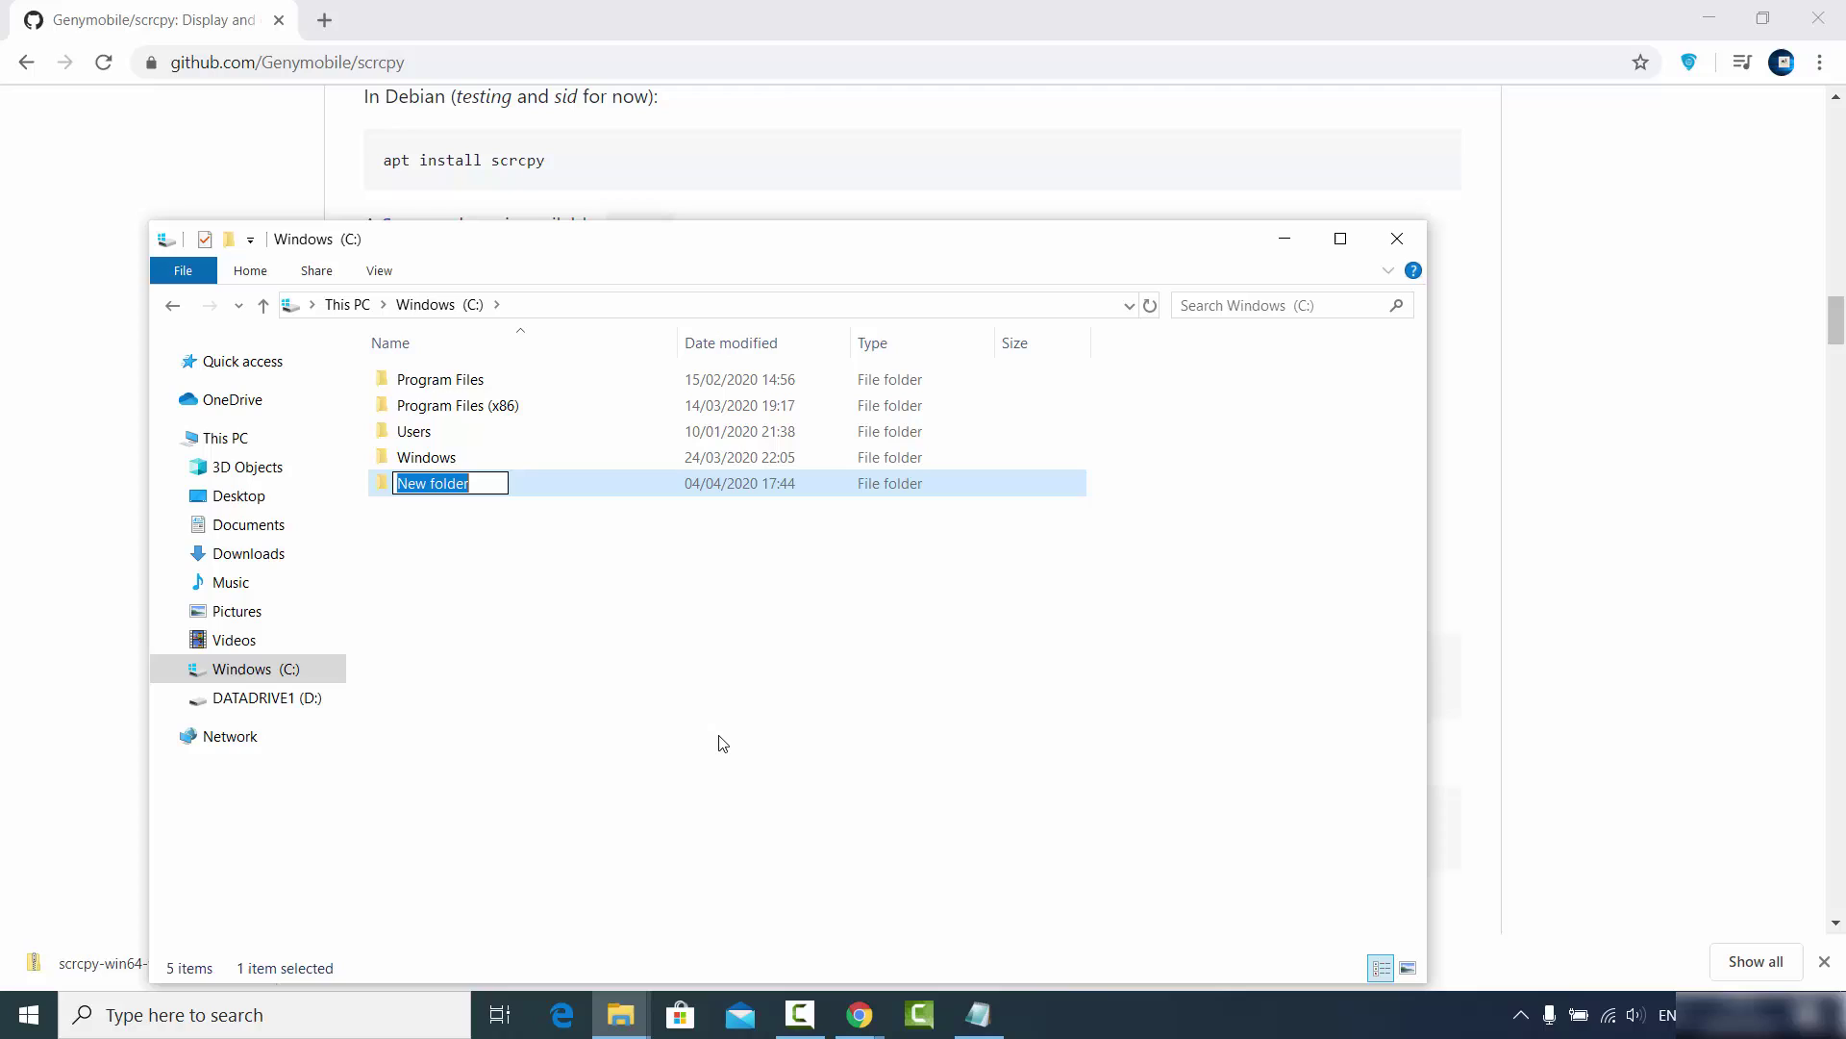
text(scrcp)
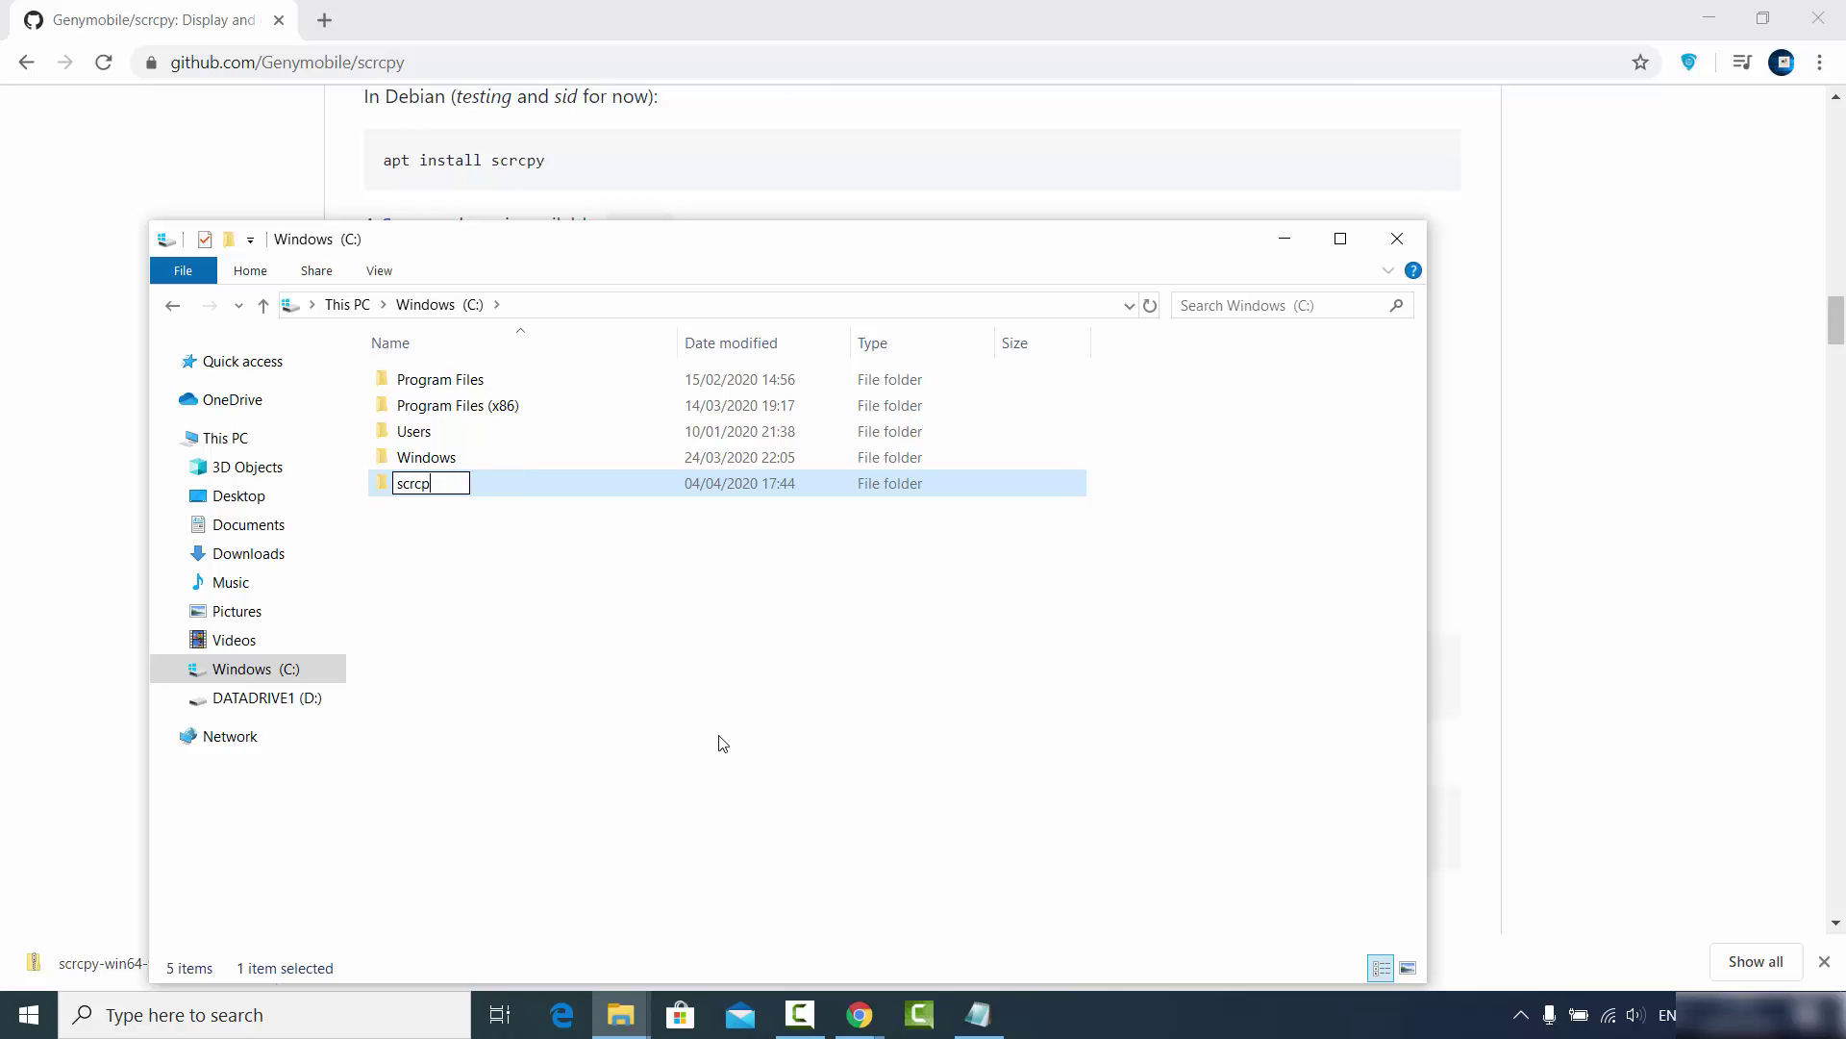
text(y)
key(Return)
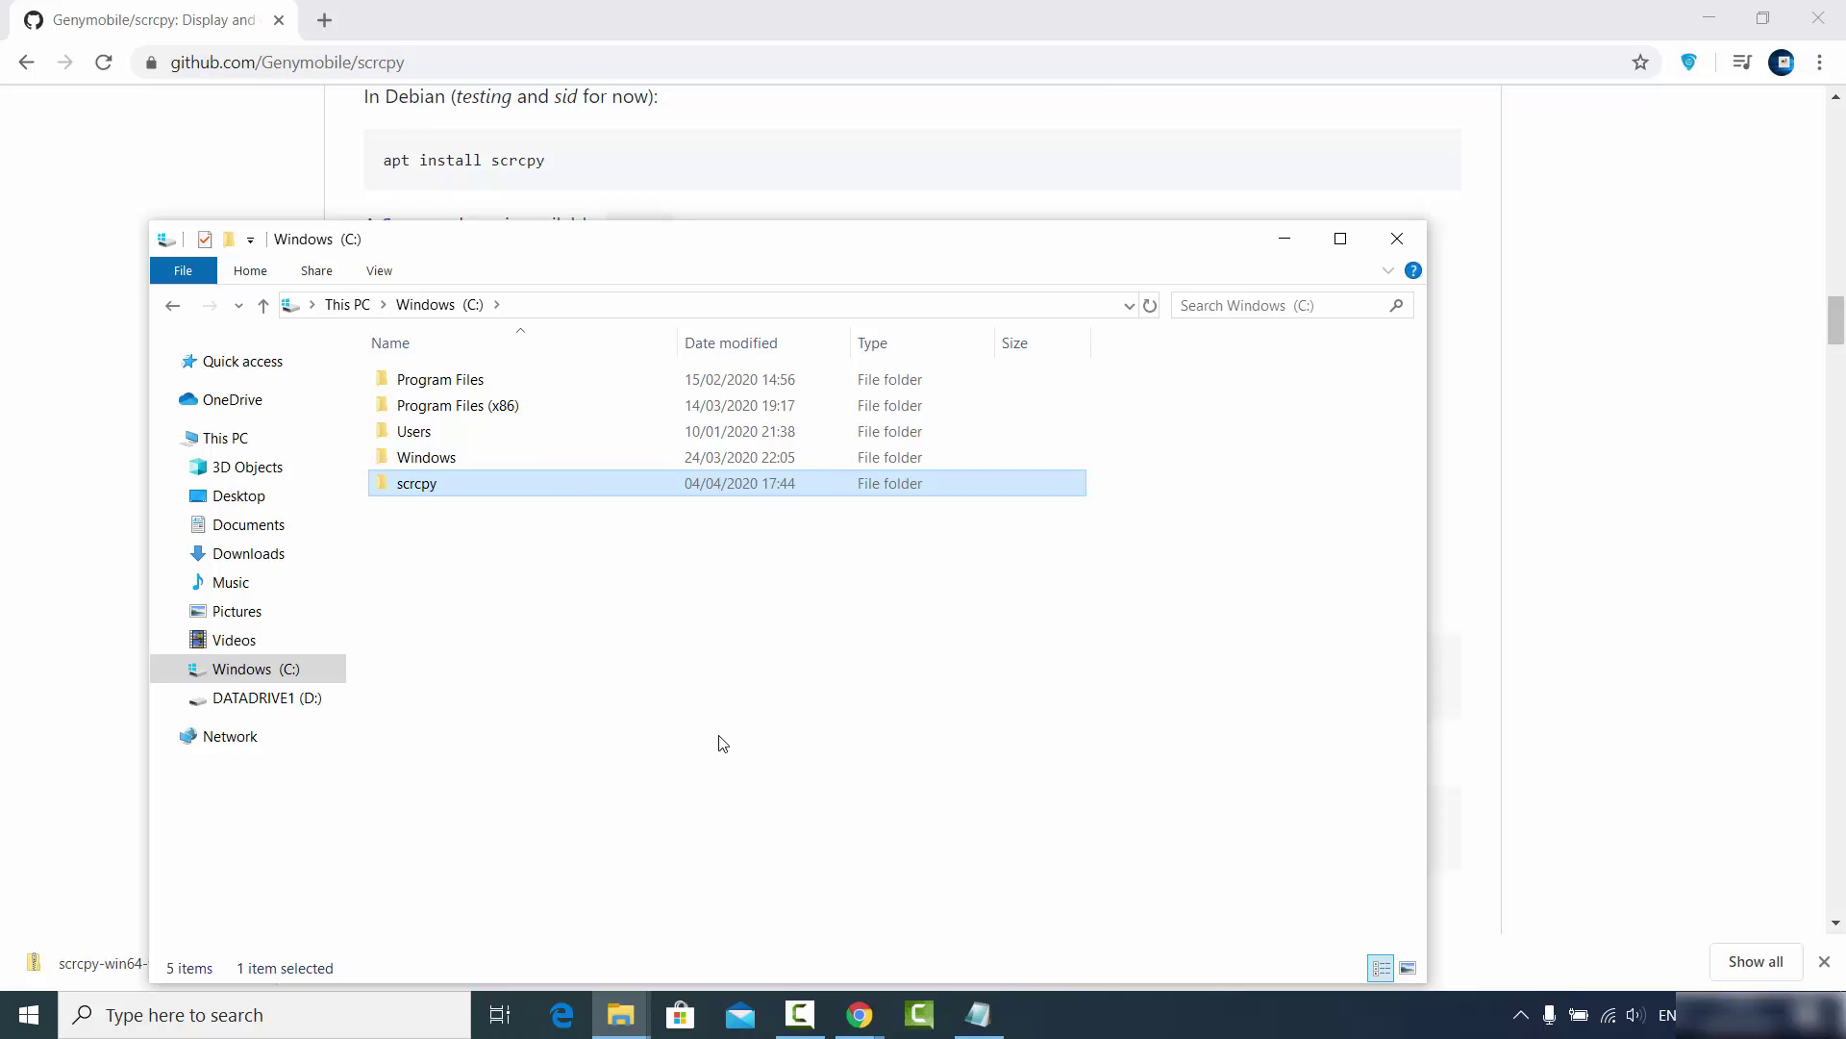
Paste the scrcpy-win64-v1.12.1.zip archive into the C:\scrcpy folder and extract its contents there with 7-Zip.
double_click(455, 491)
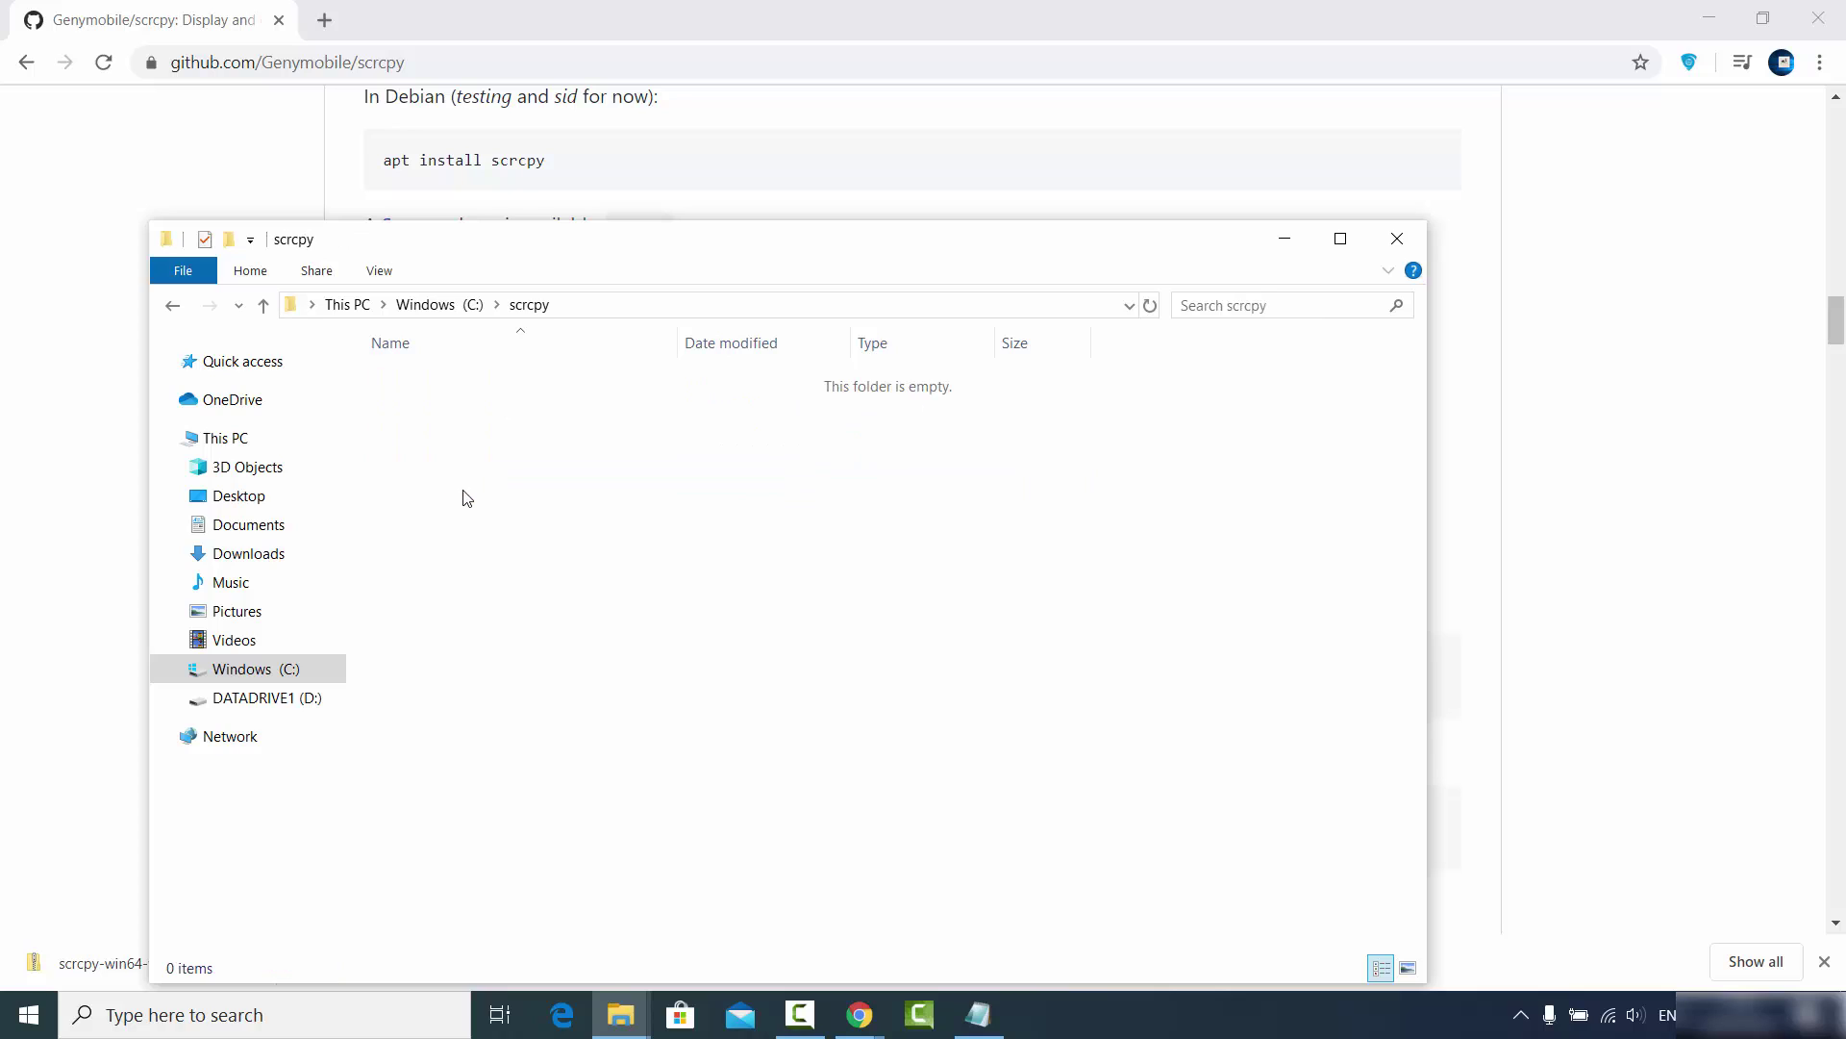
key(ctrl+v)
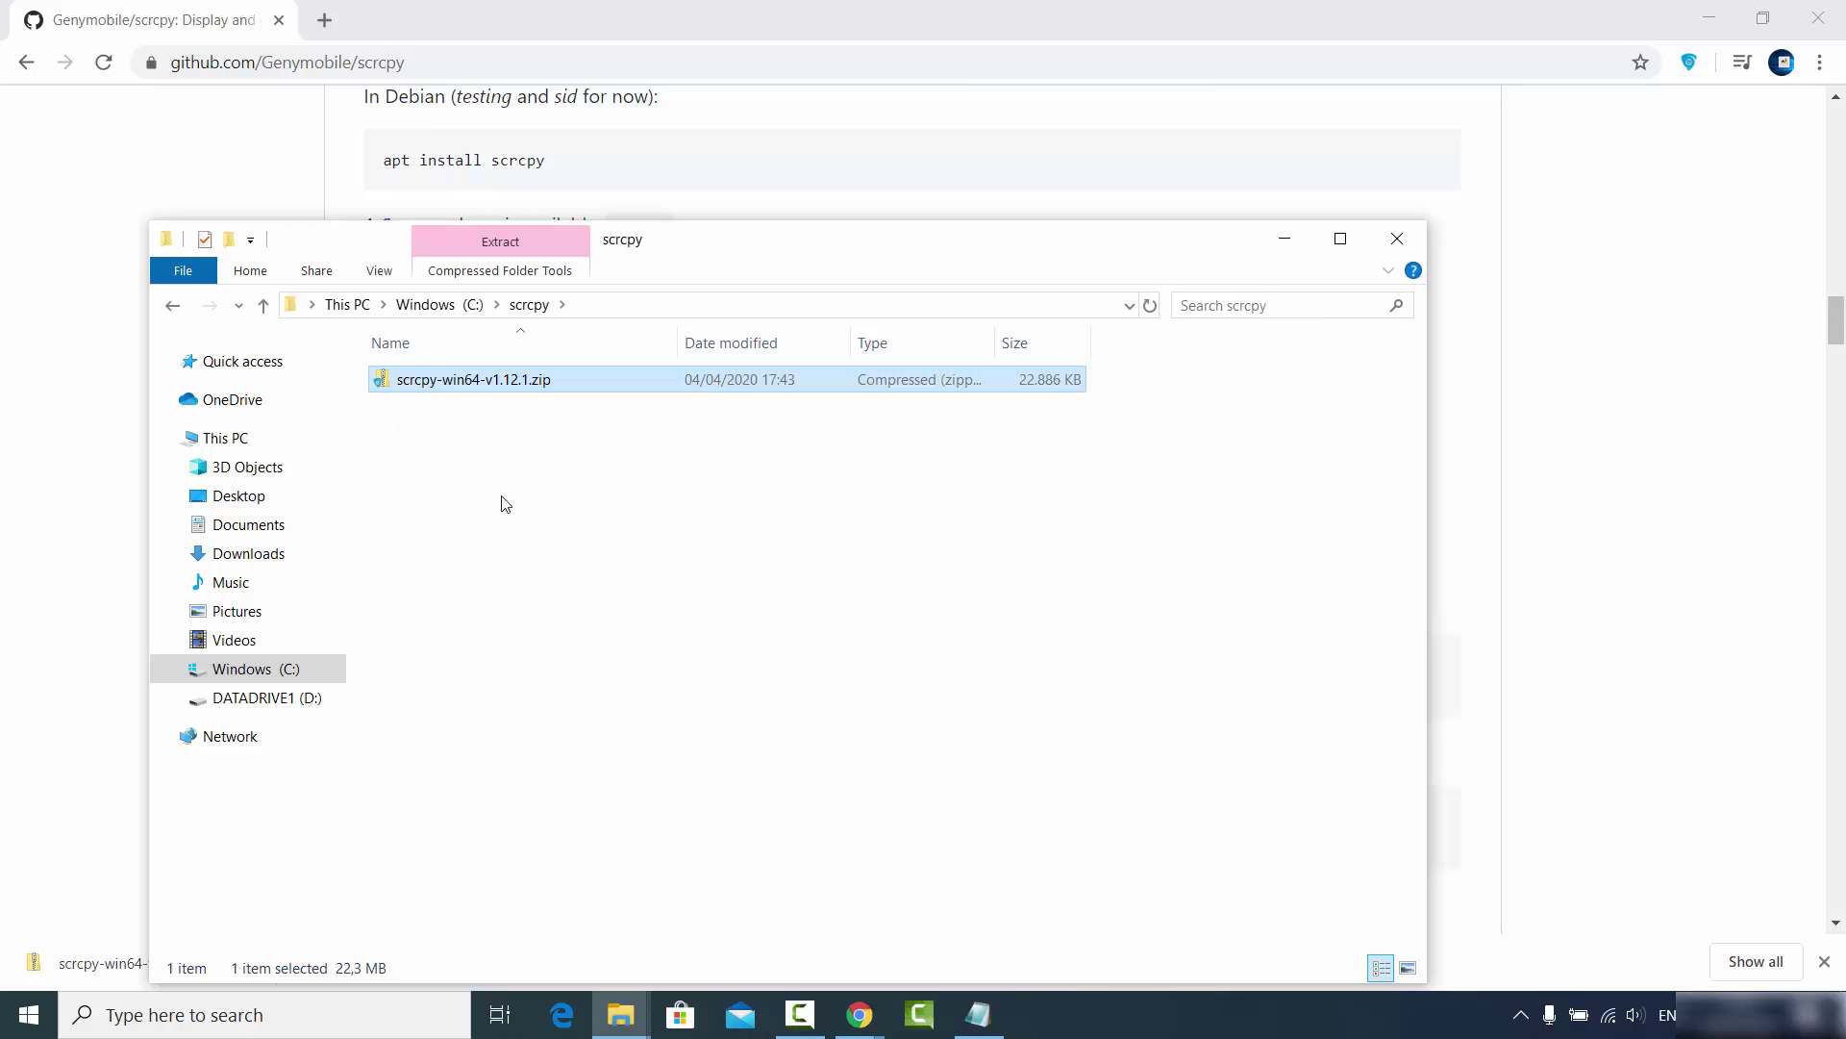
right_click(499, 385)
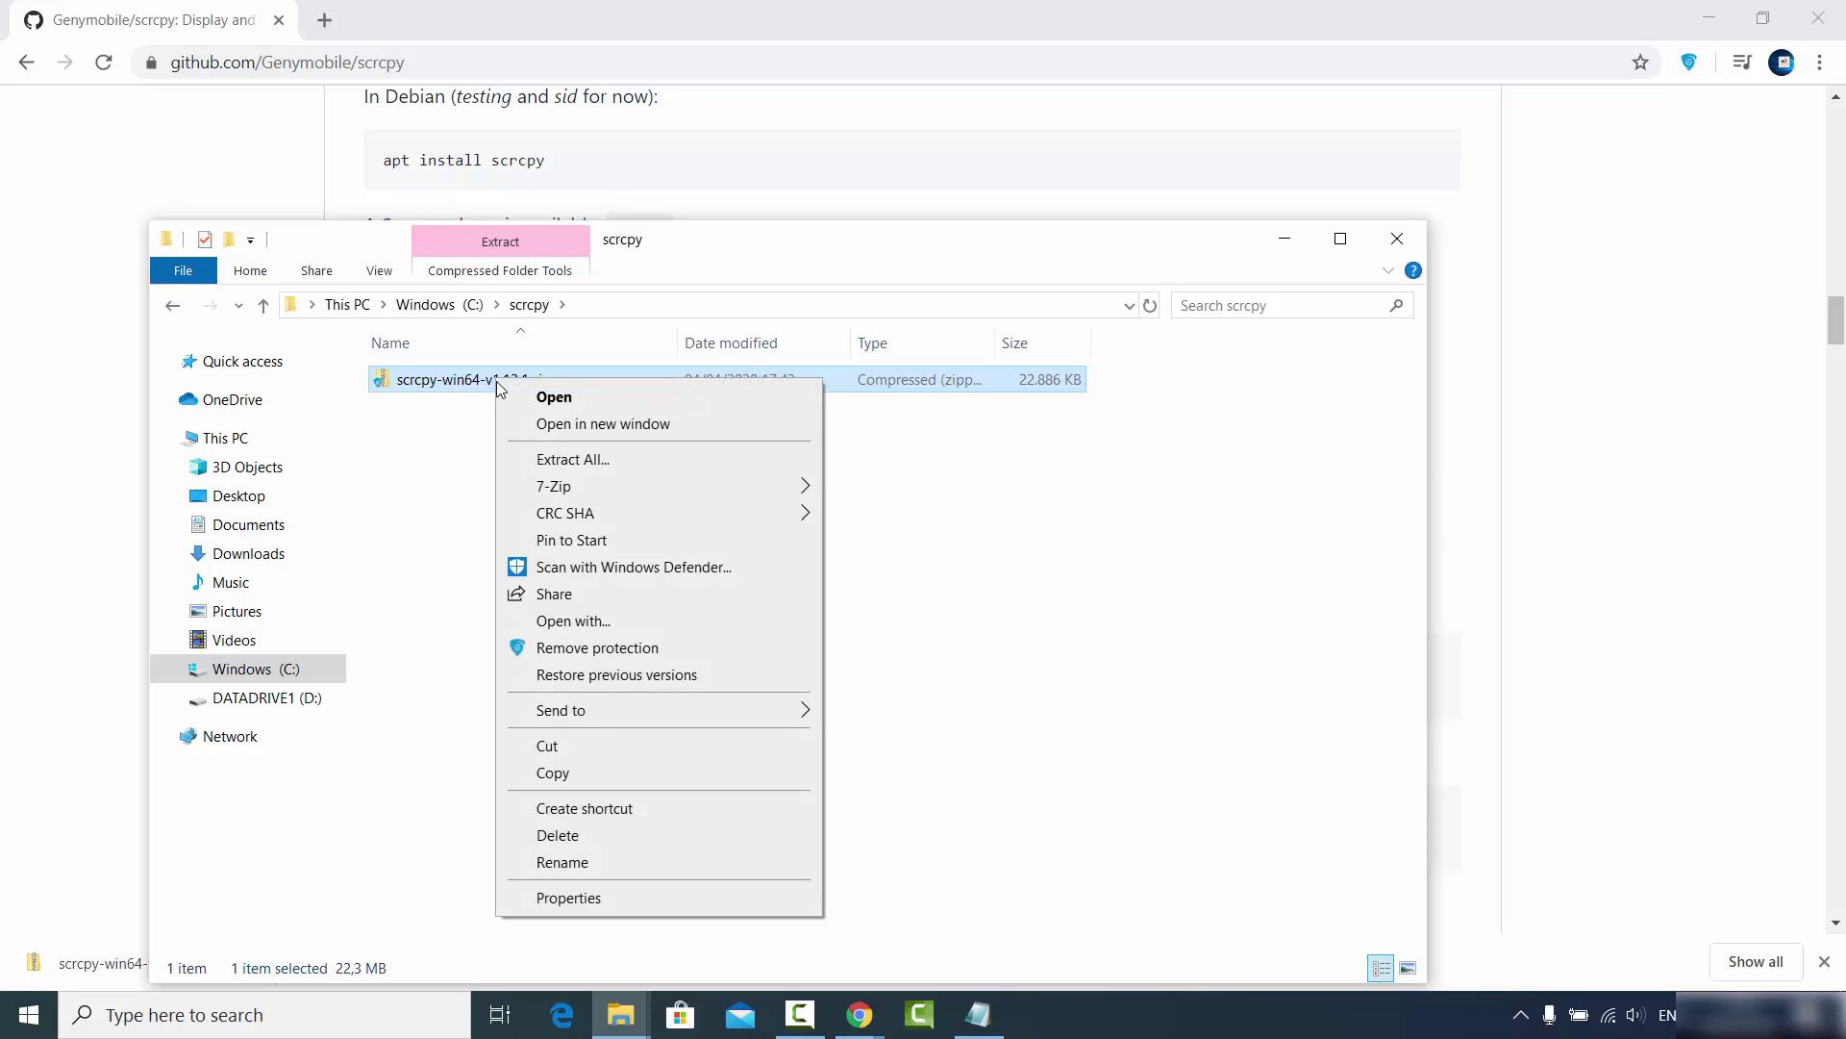
mouse_move(673, 486)
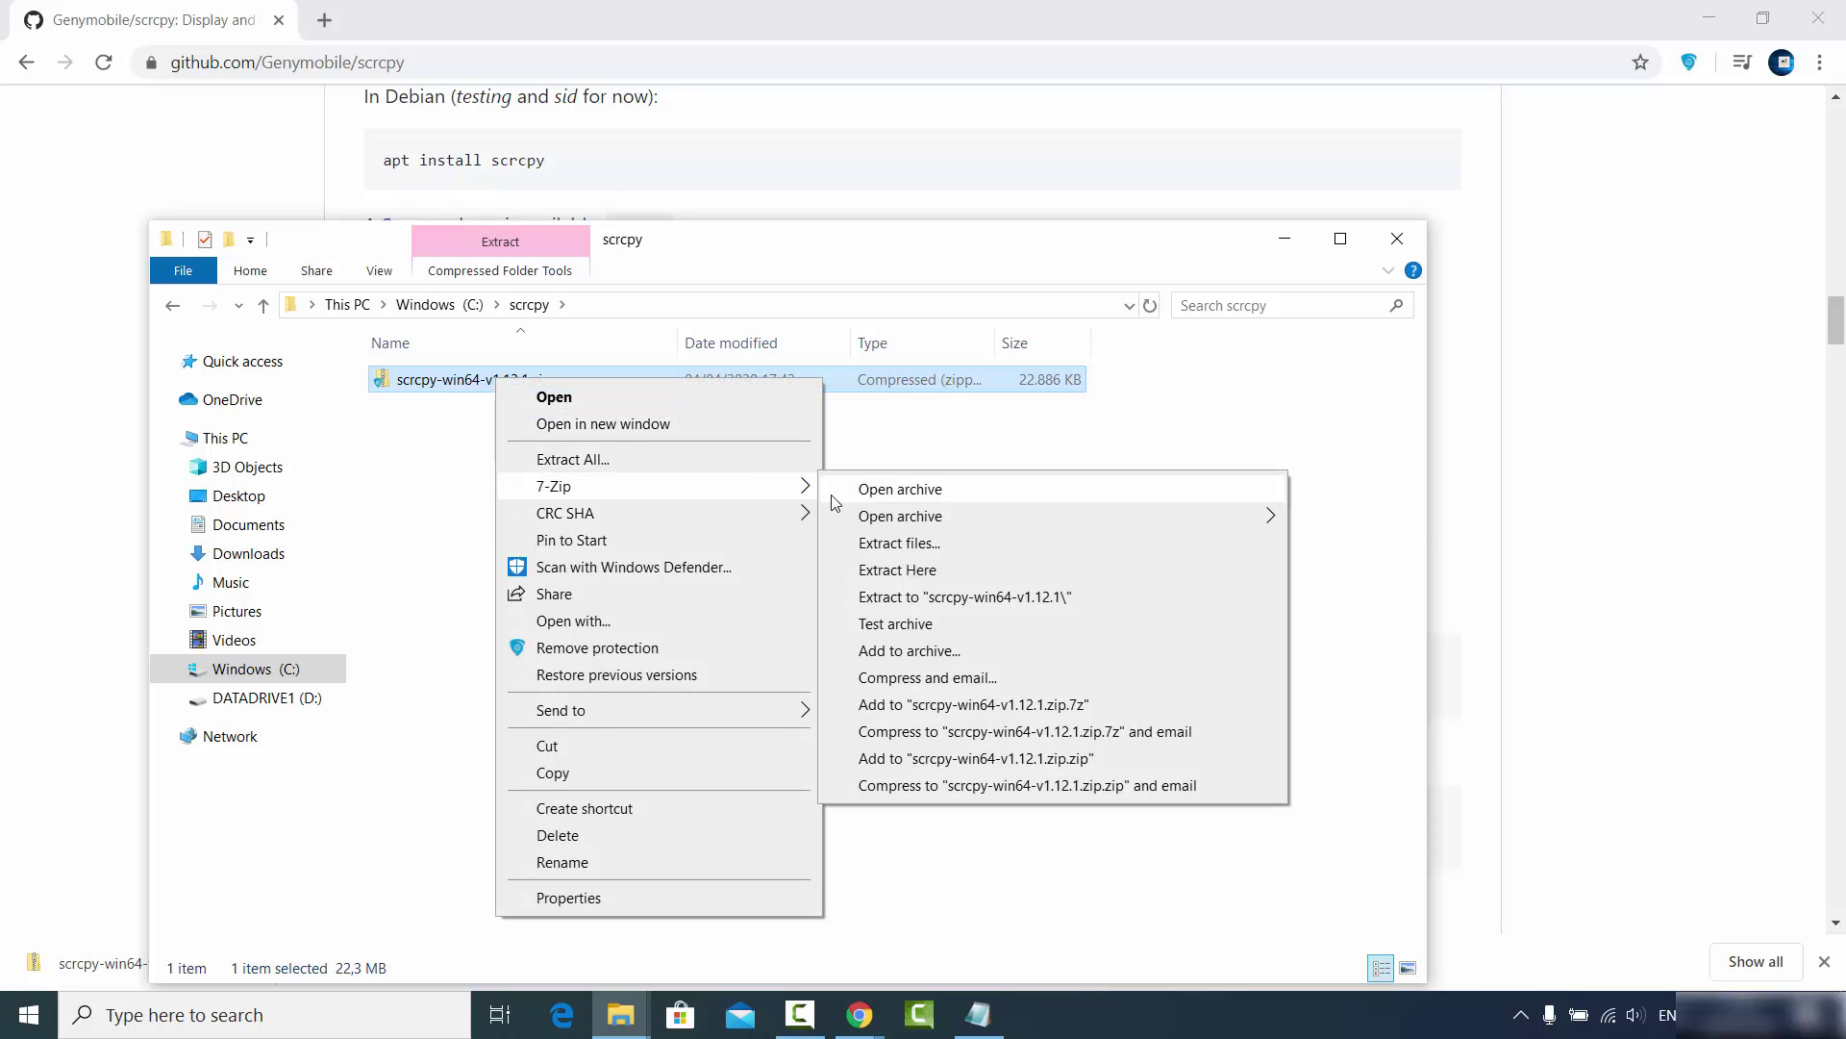
click(877, 569)
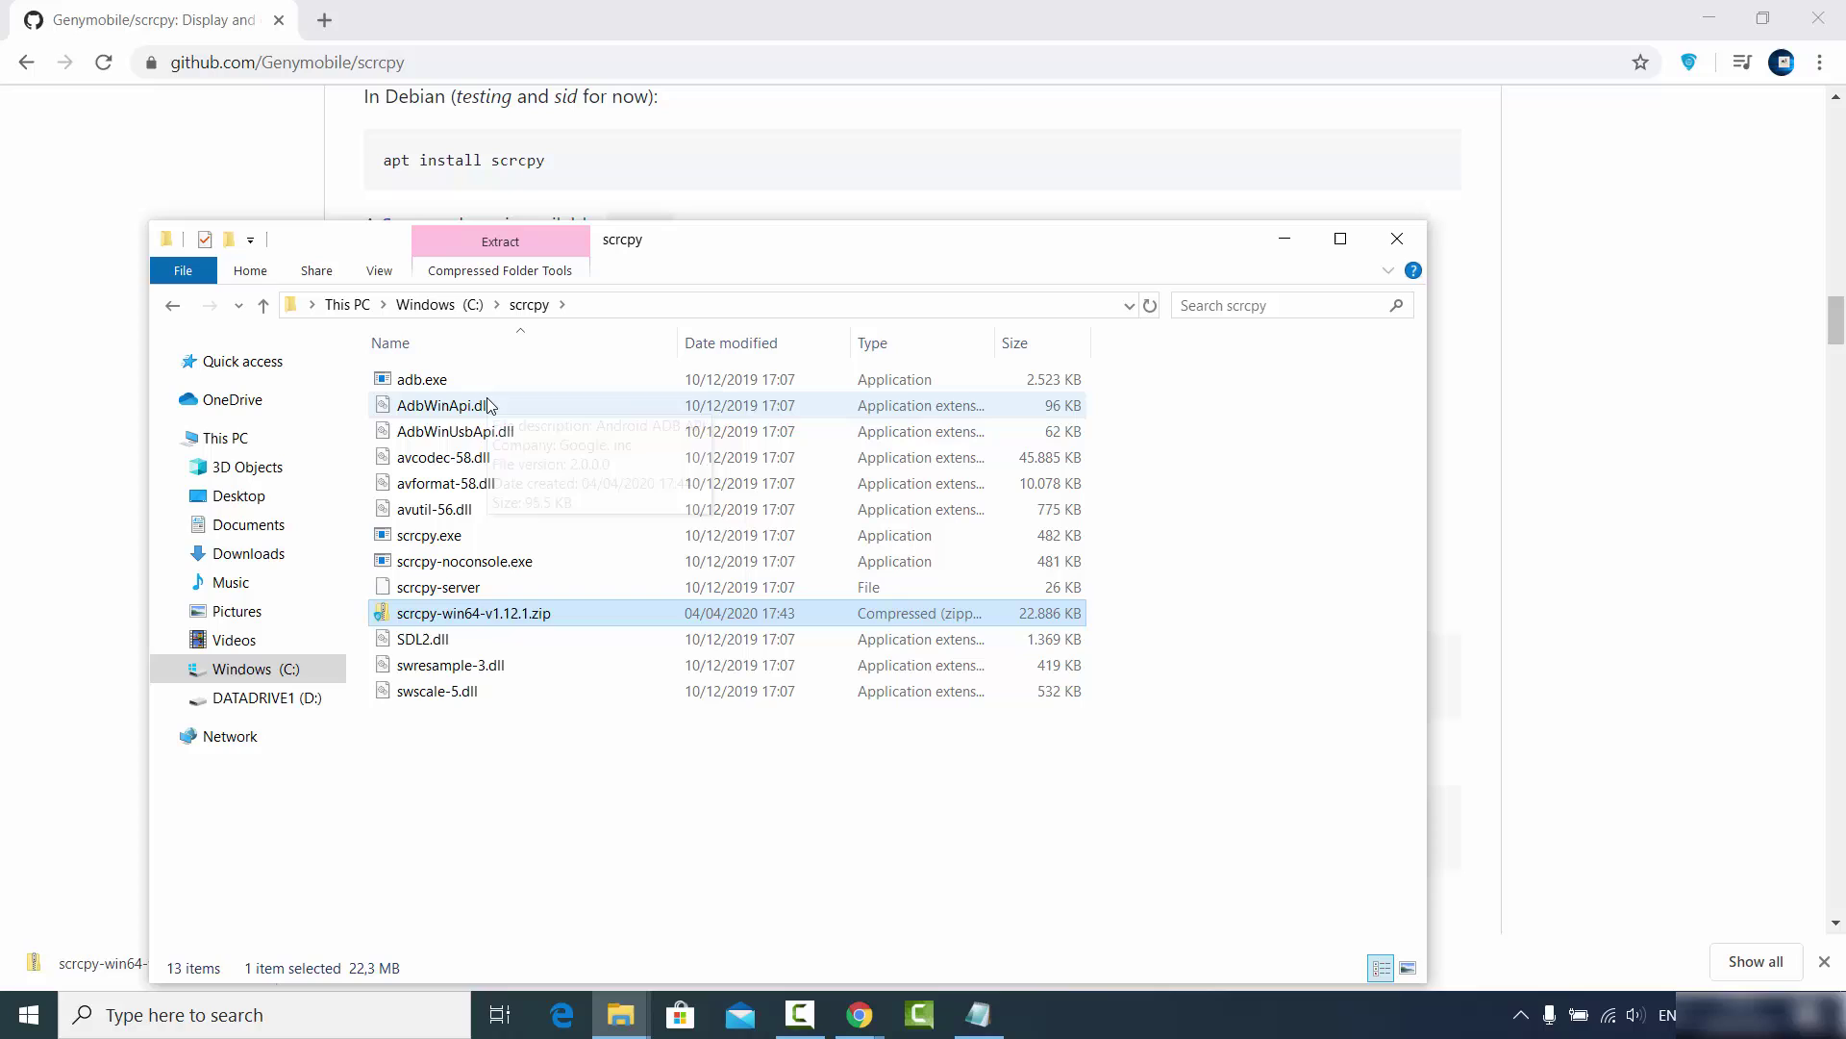
click(534, 750)
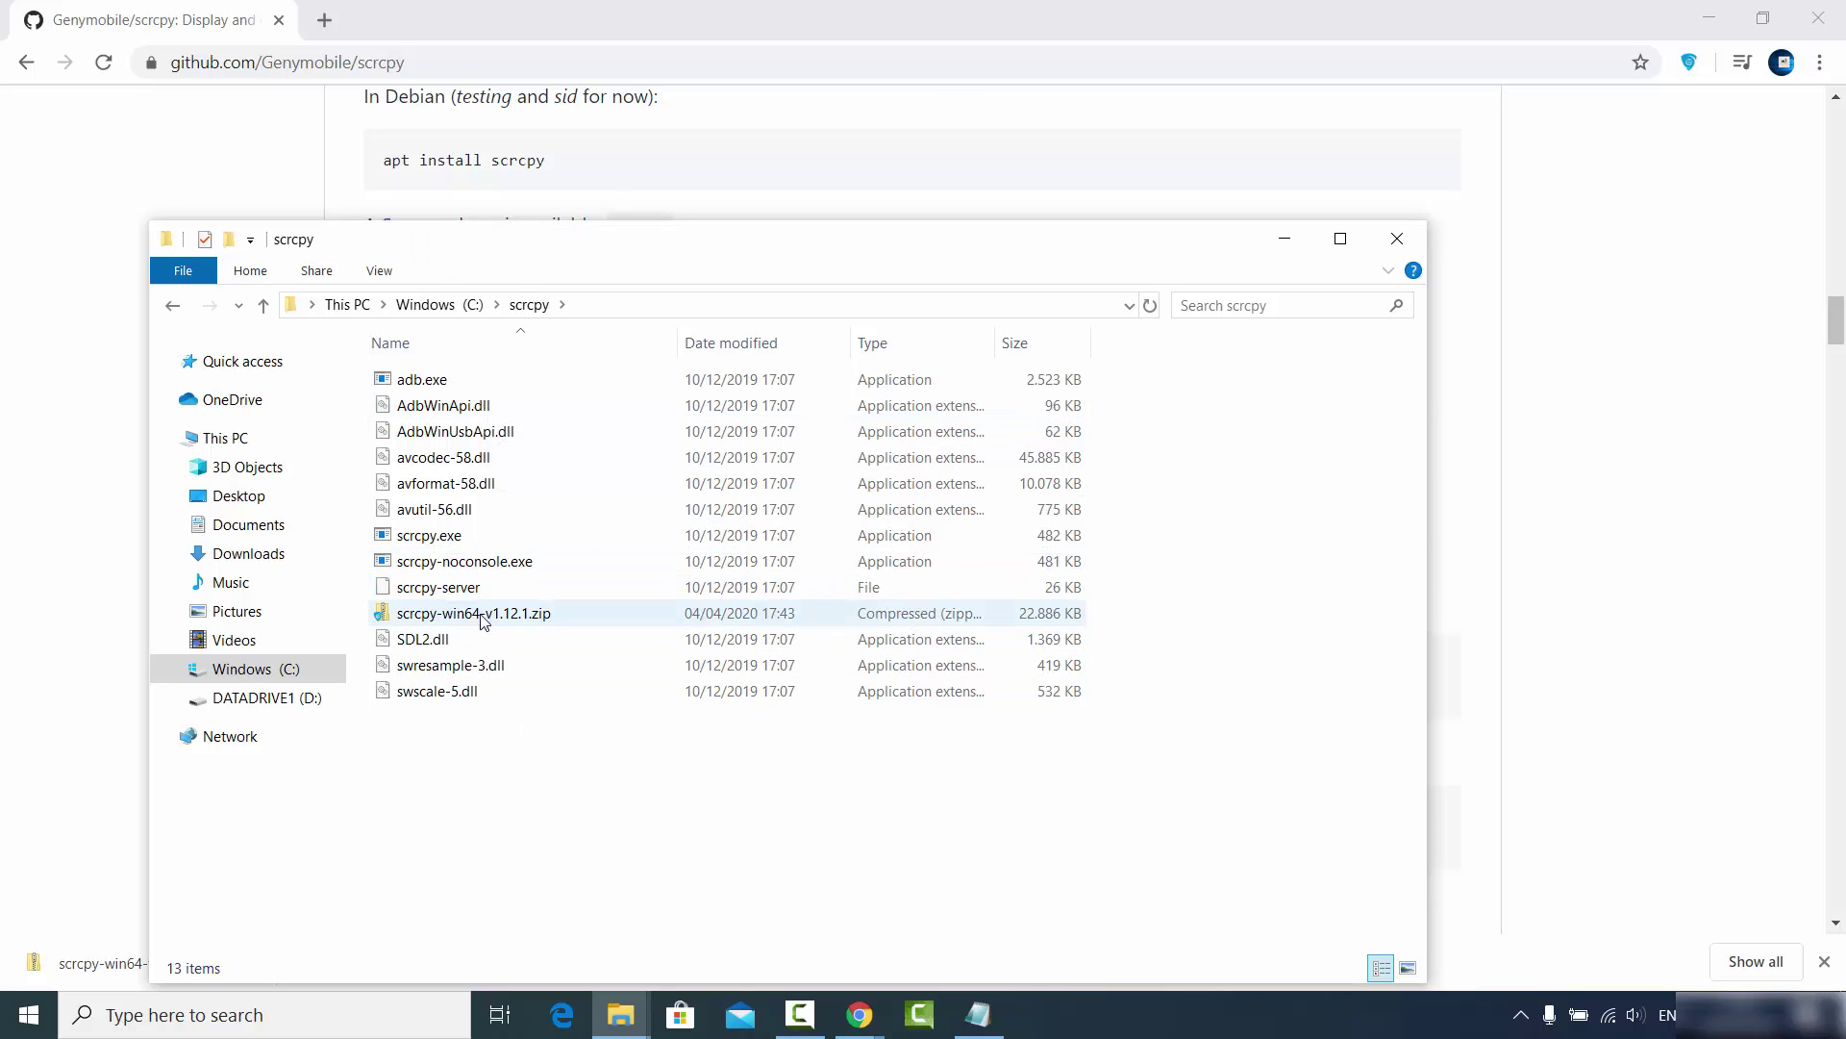
click(474, 617)
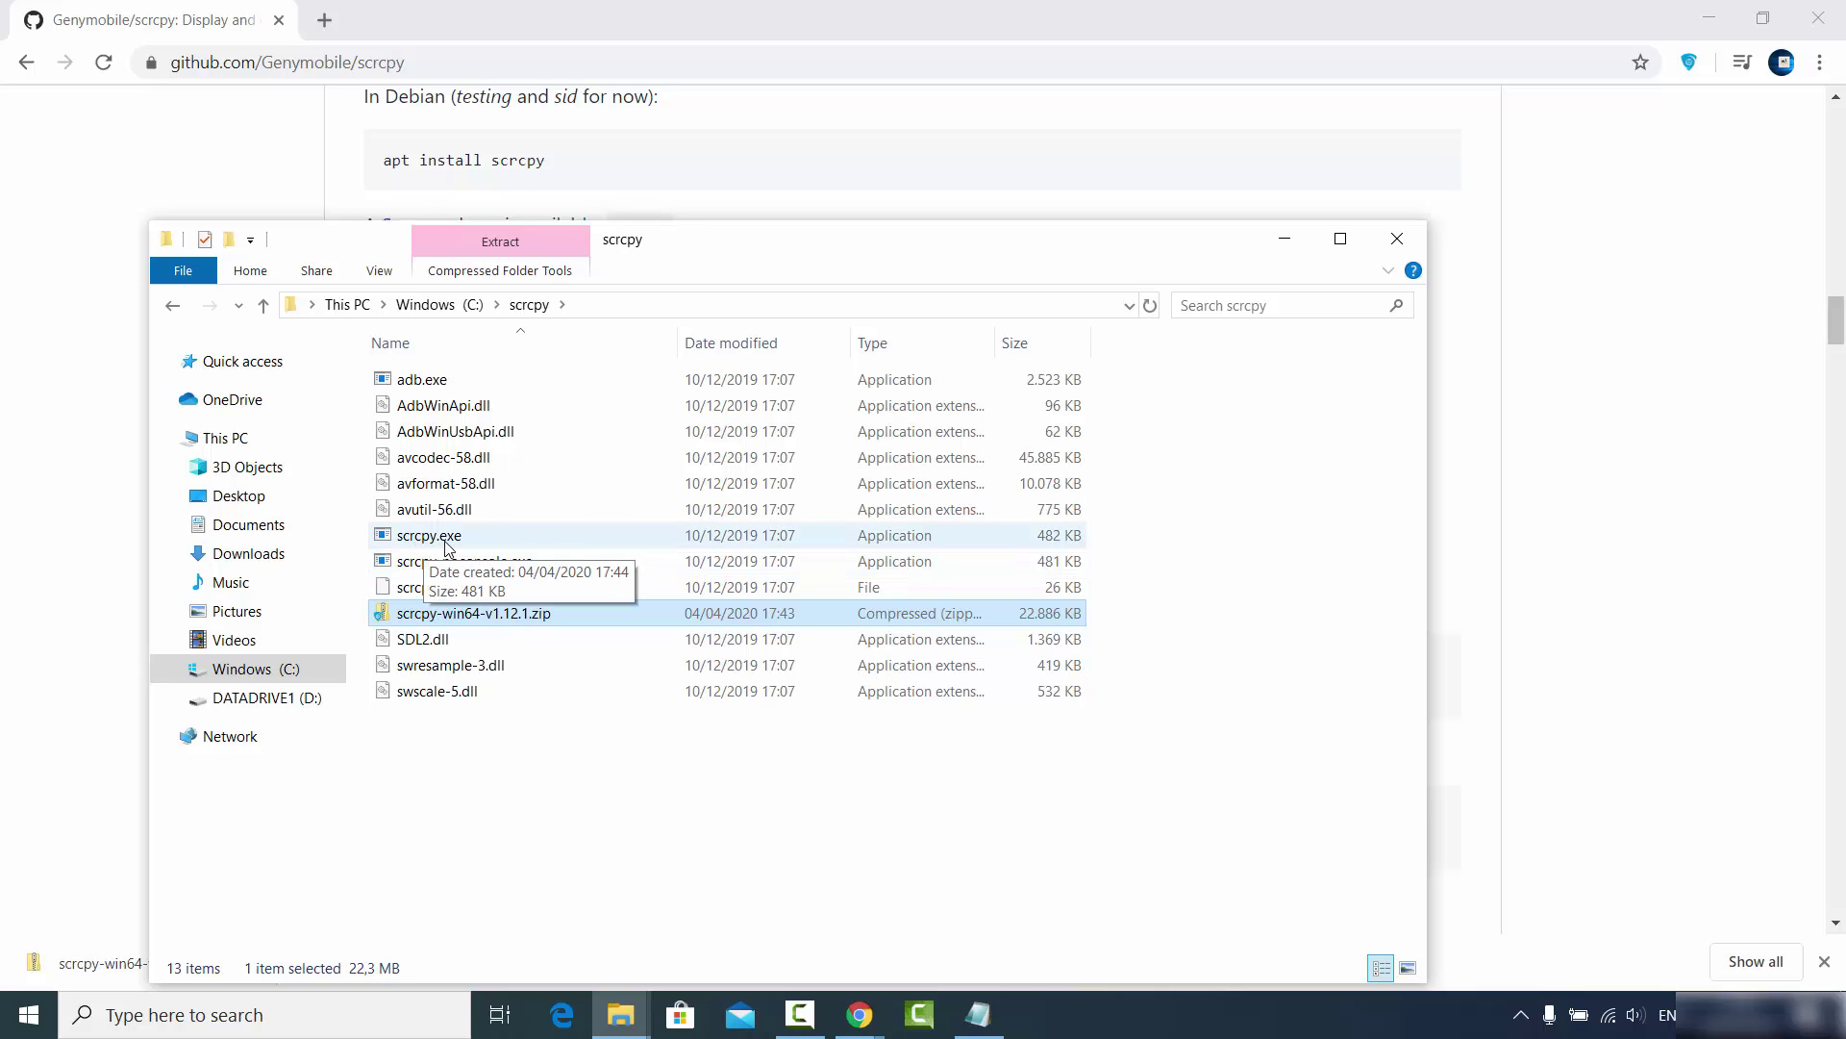
Switch back to the GitHub page in Chrome and look up the Run instructions in the README.
click(1519, 464)
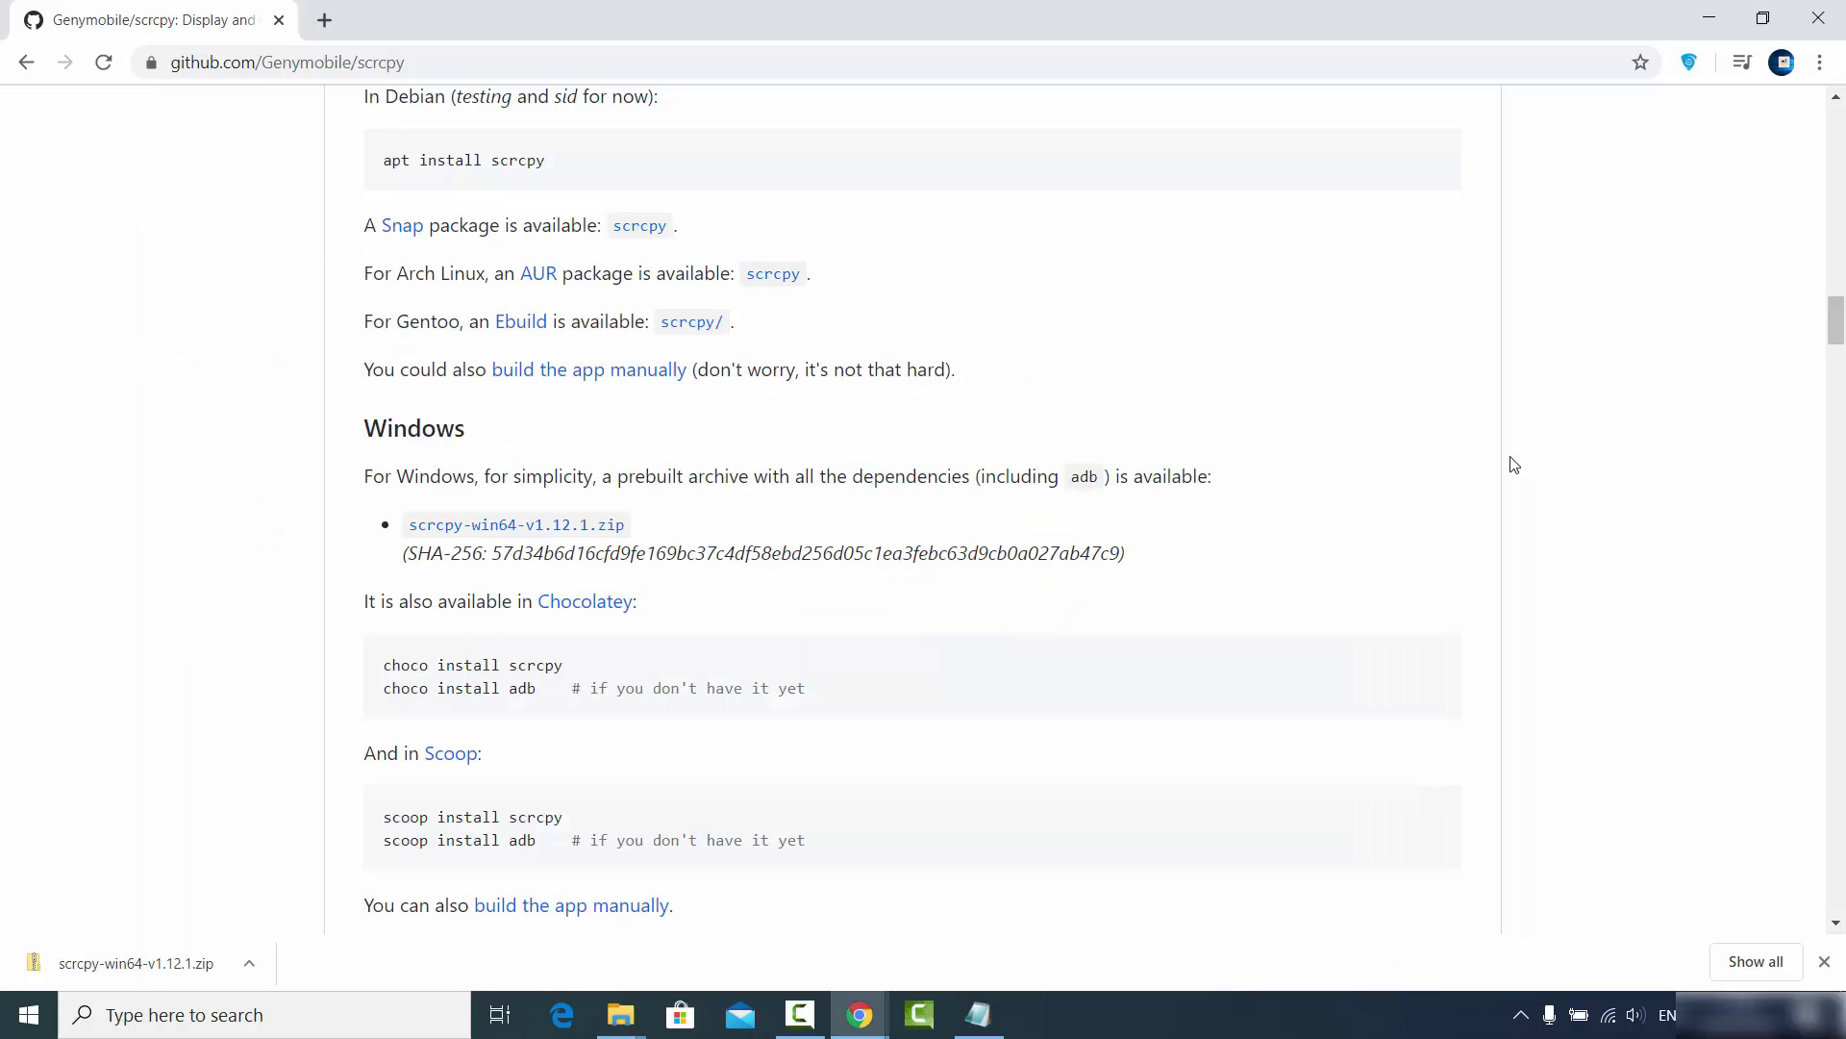
scroll(738, 562, down, 5)
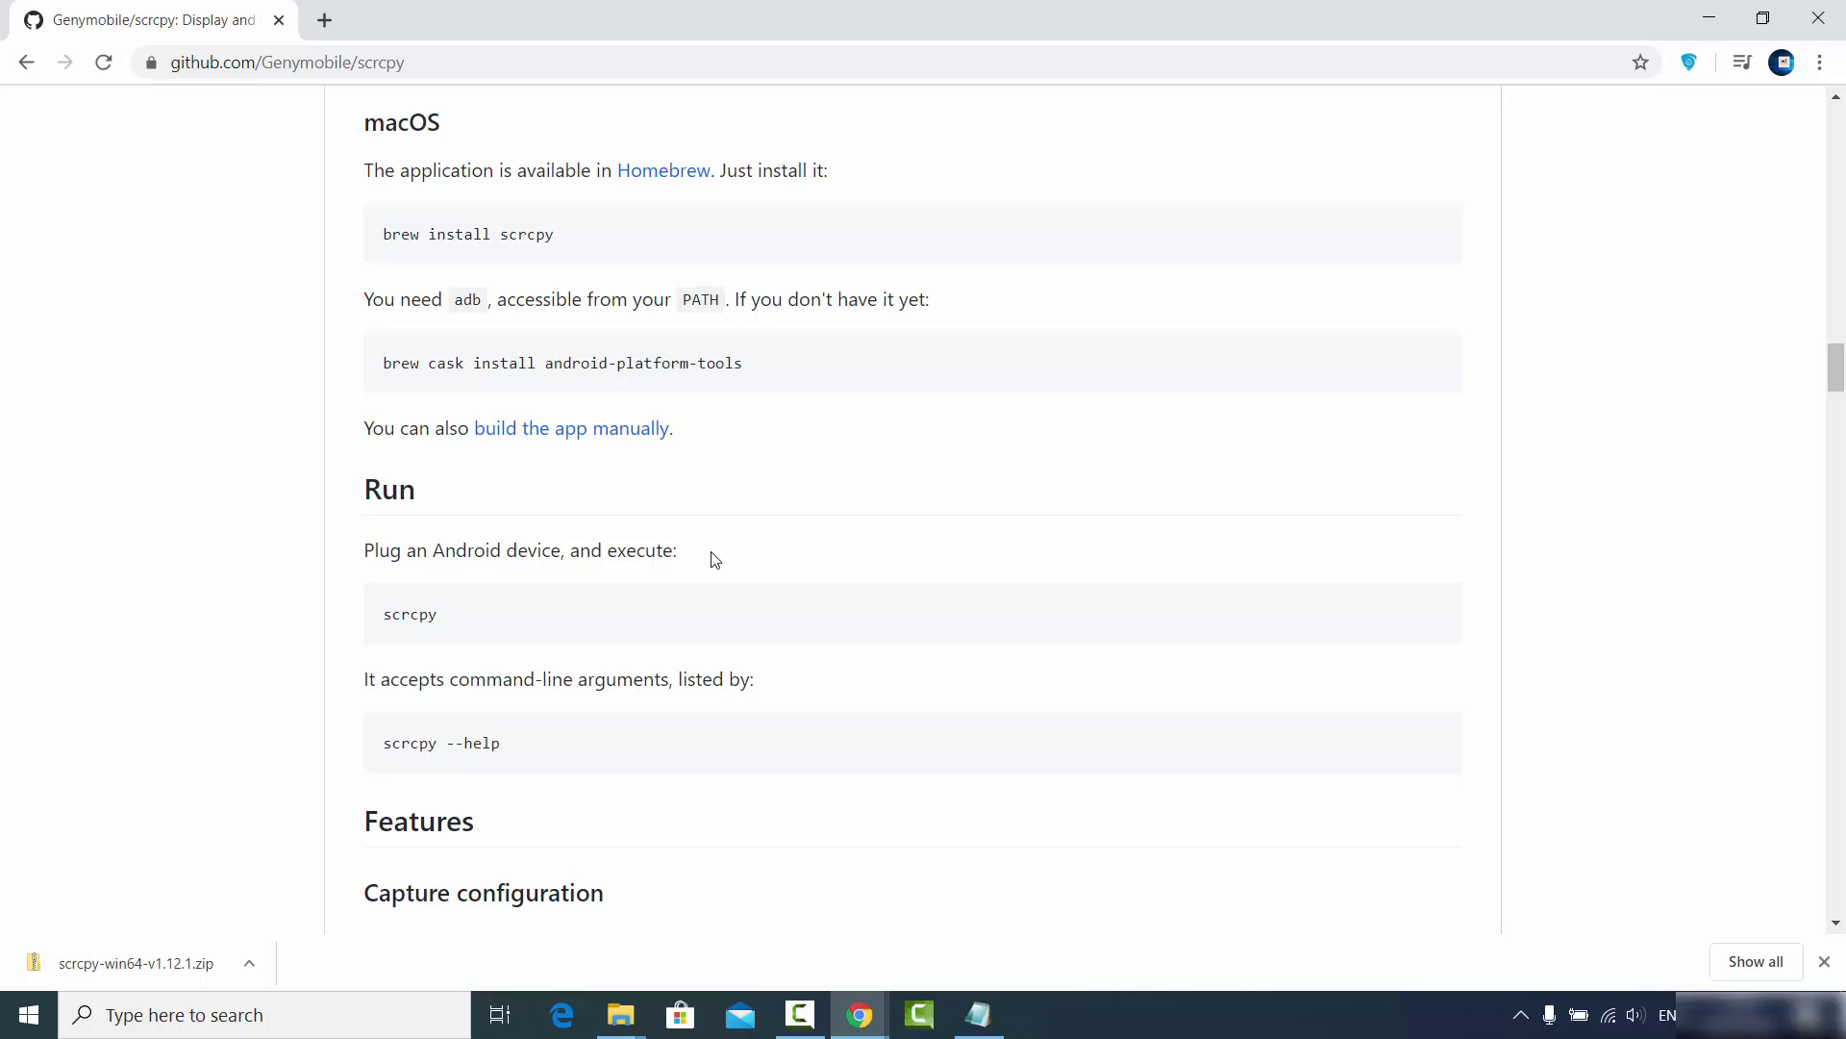
Minimize the browser, select the full path C:\scrcpy of the scrcpy folder in File Explorer, and minimize that window.
double_click(433, 614)
click(1666, 804)
click(1708, 19)
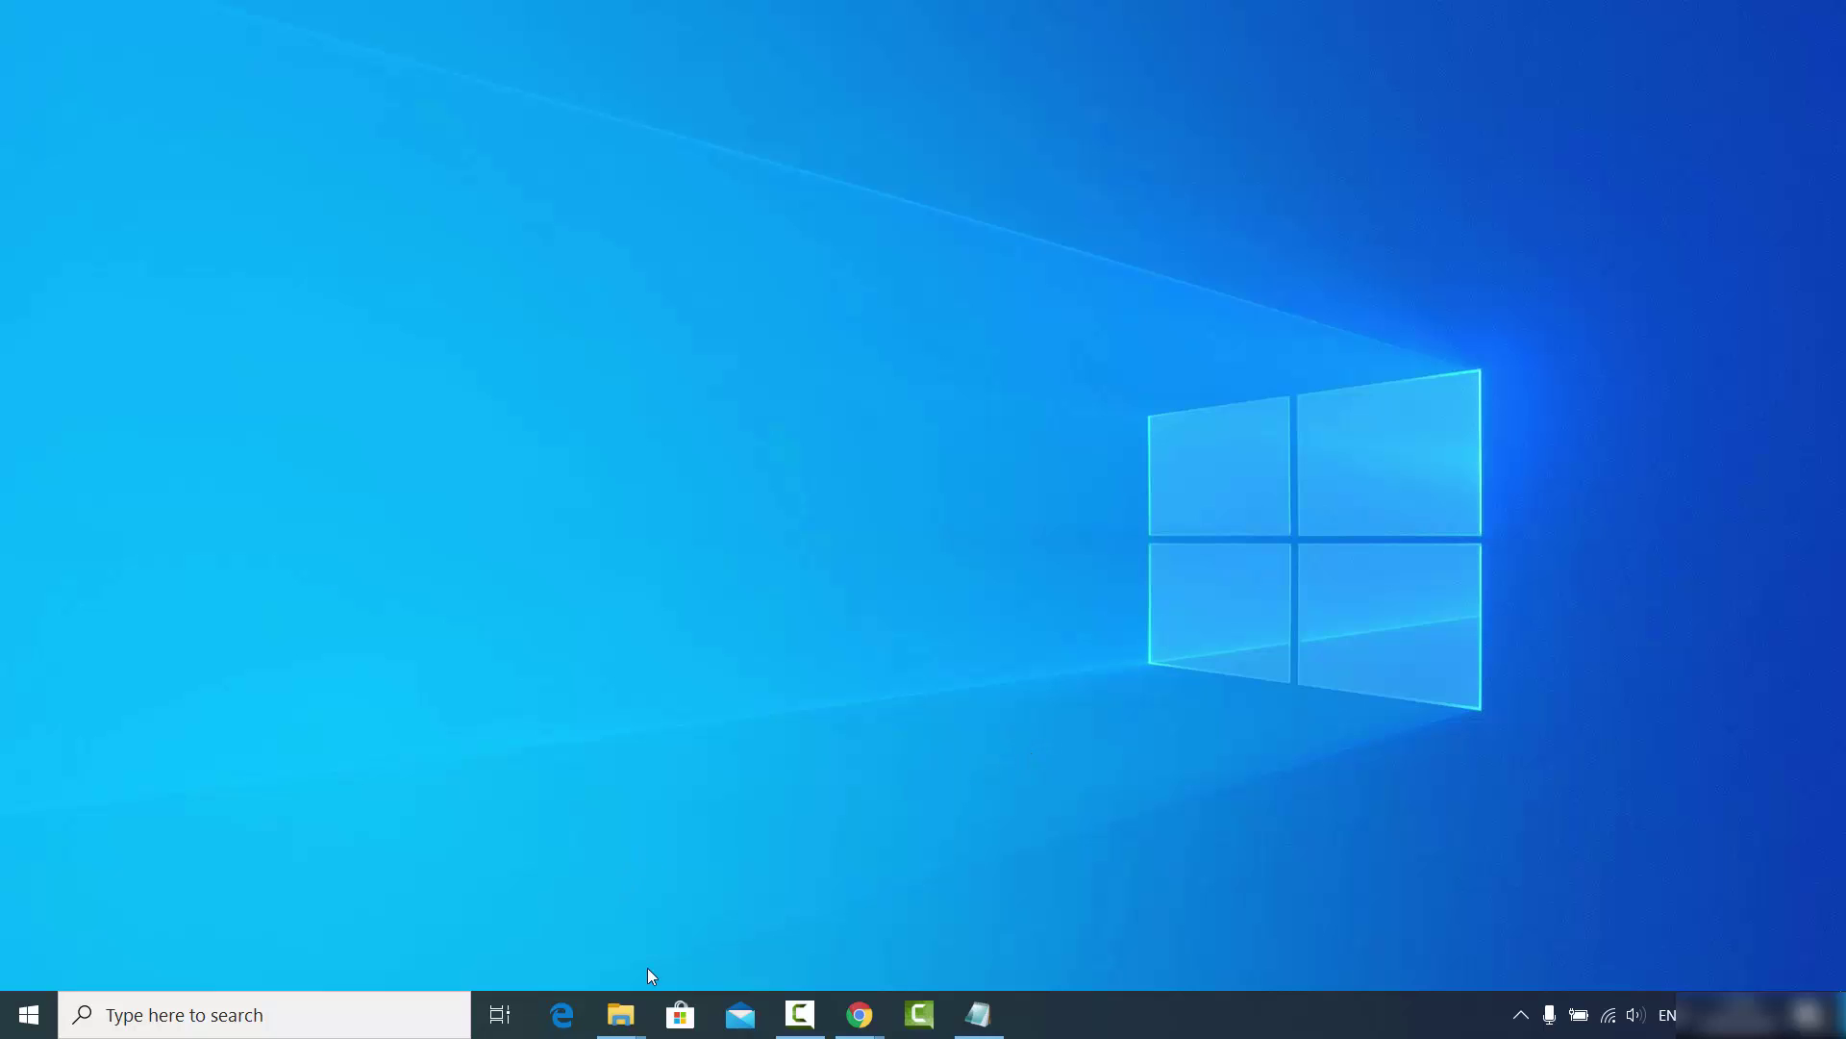
mouse_move(621, 1014)
click(707, 914)
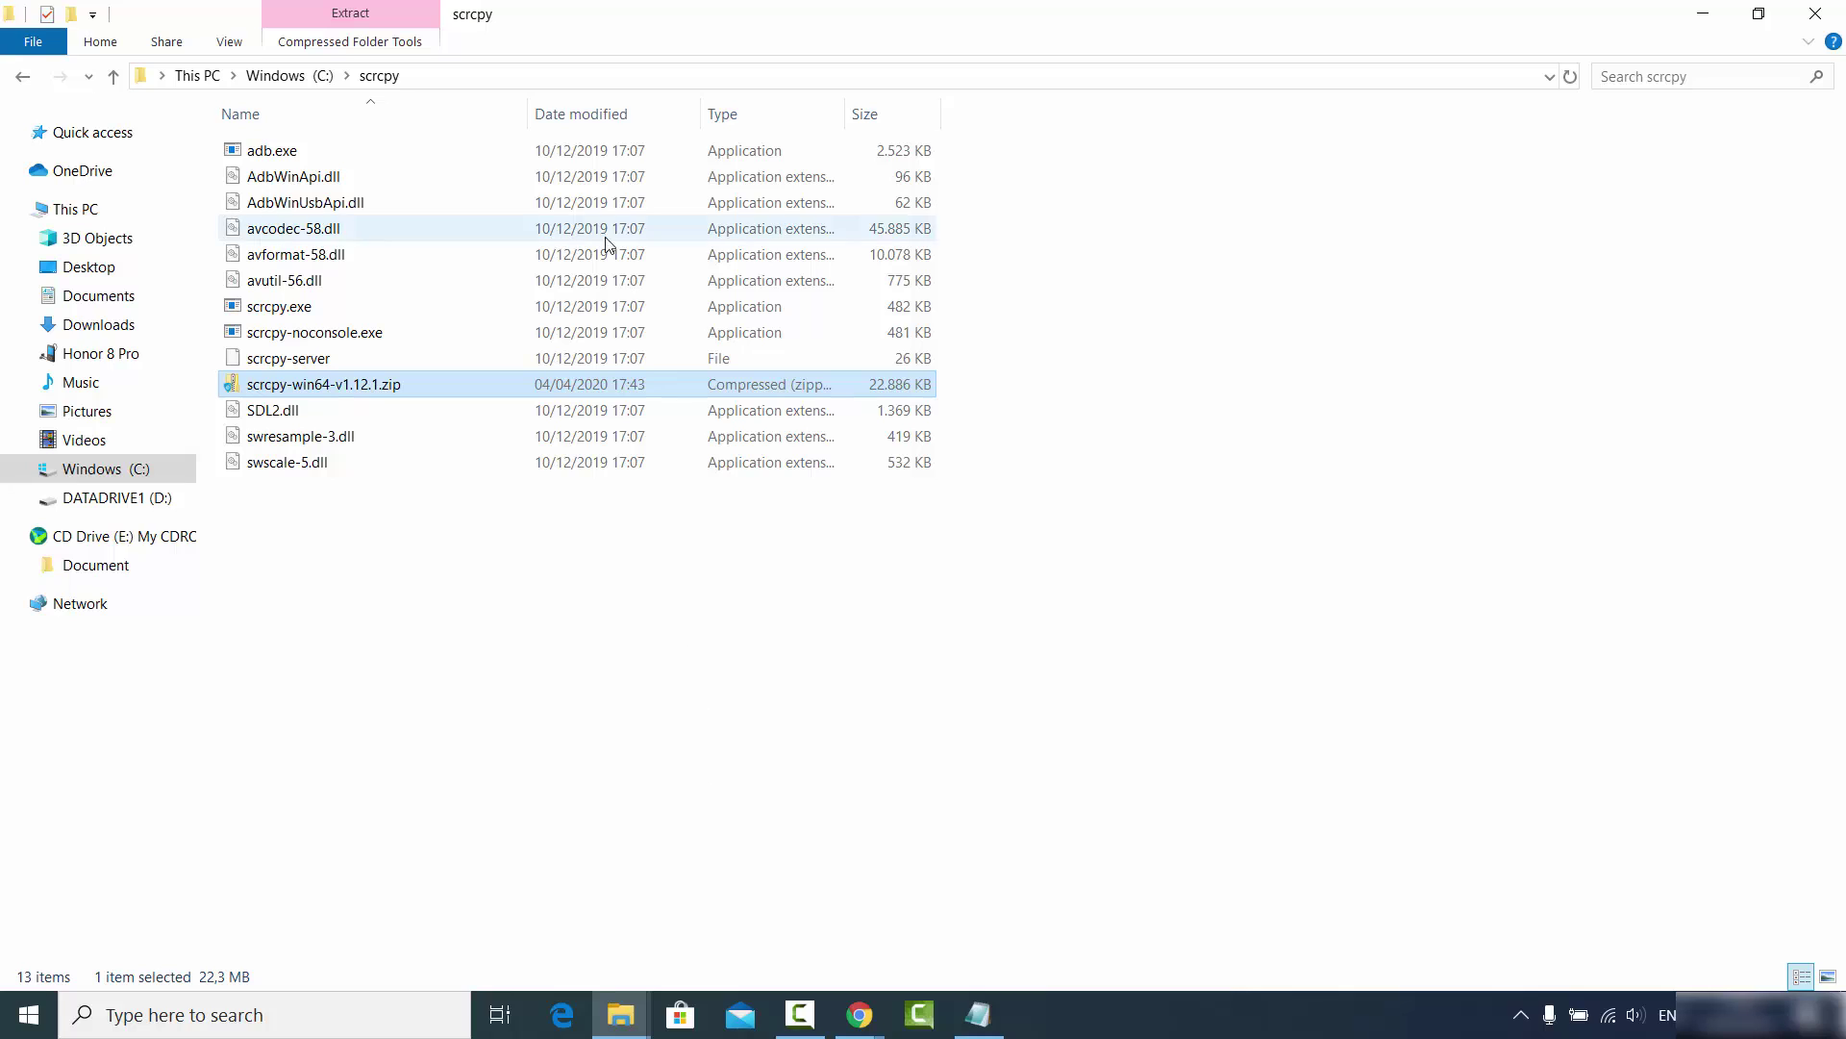
click(517, 79)
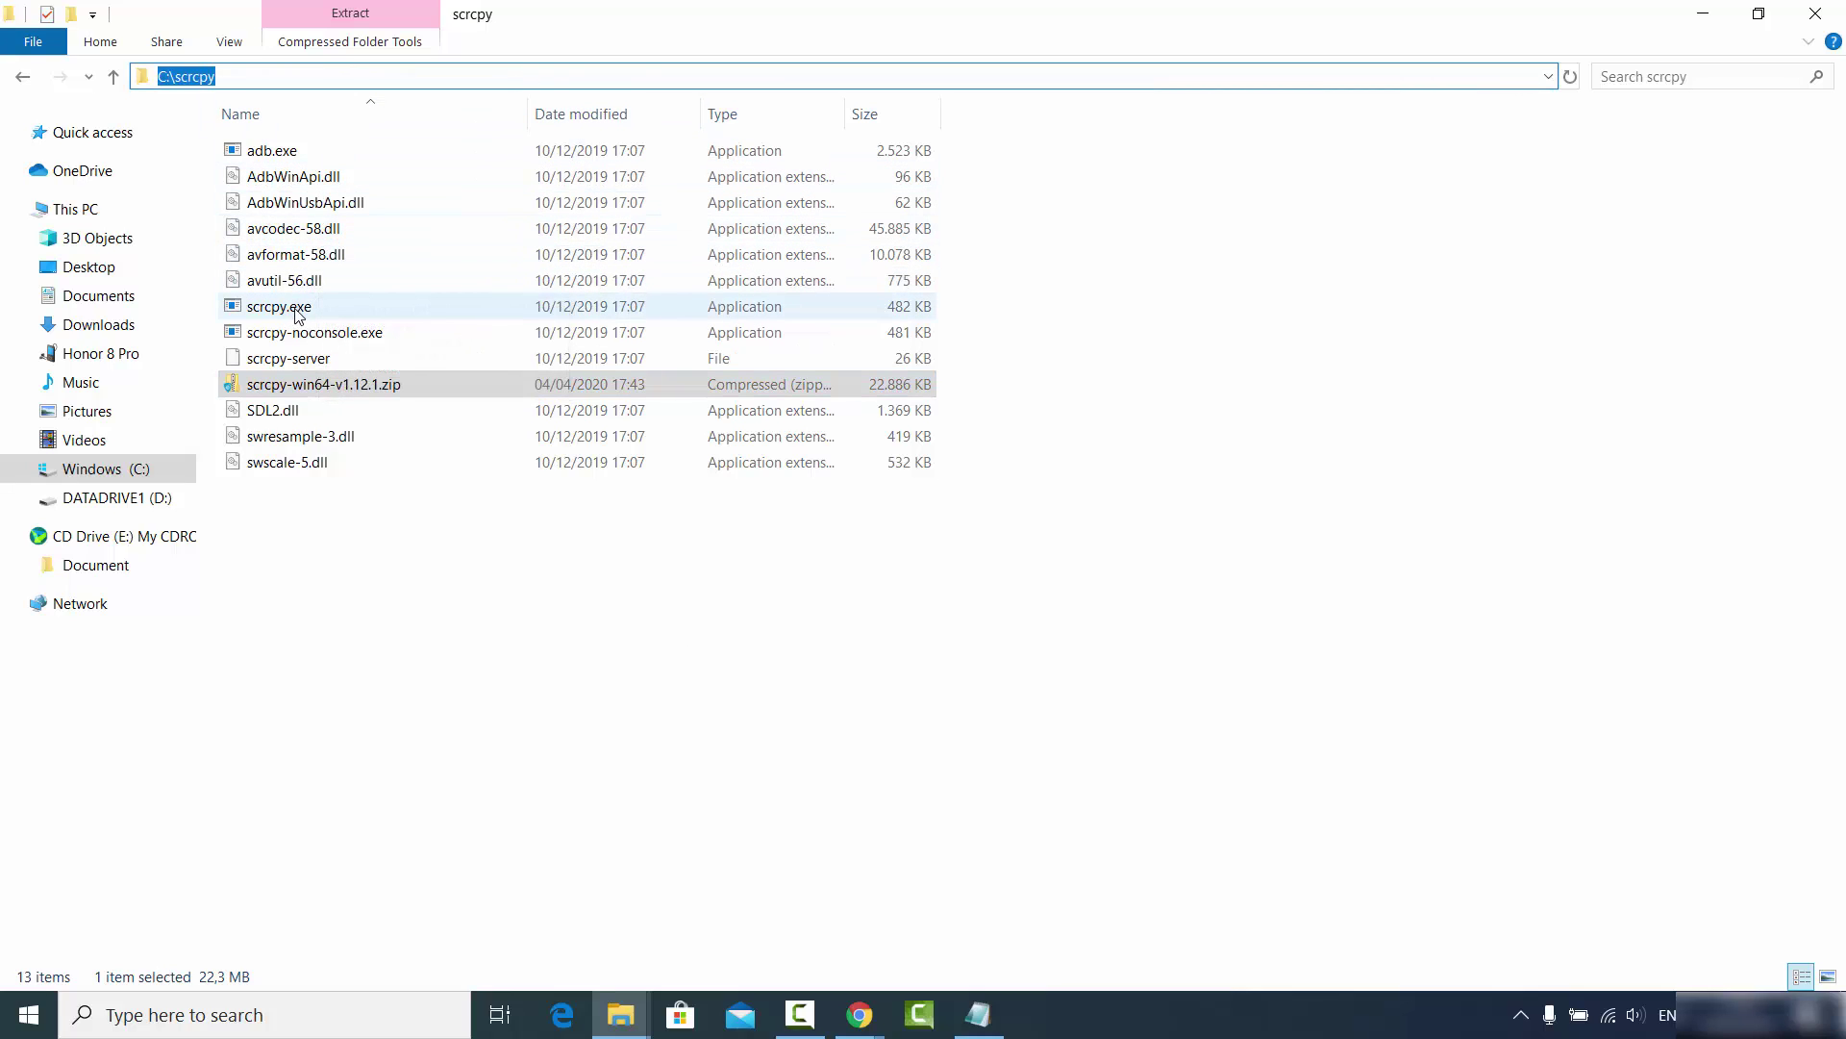
click(1702, 13)
Search Windows for cmd, run Command Prompt as administrator, and maximize its window.
click(273, 1013)
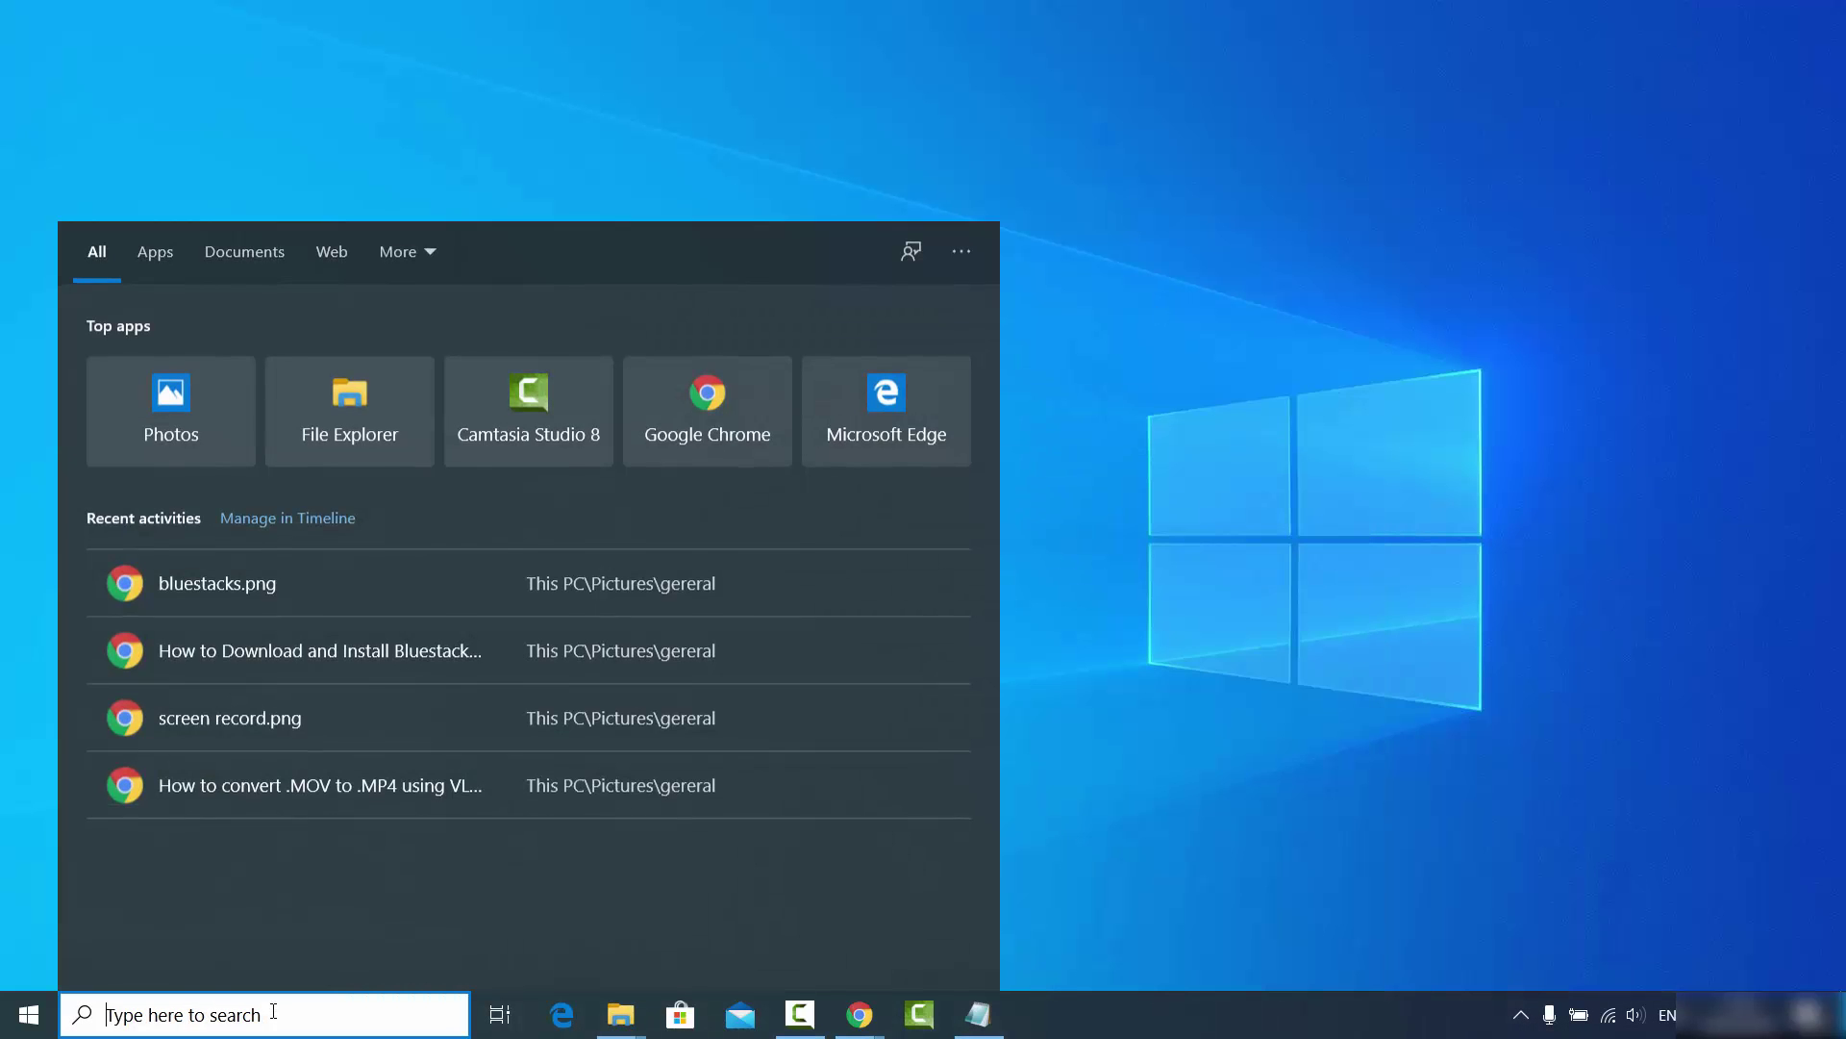
text(cmd)
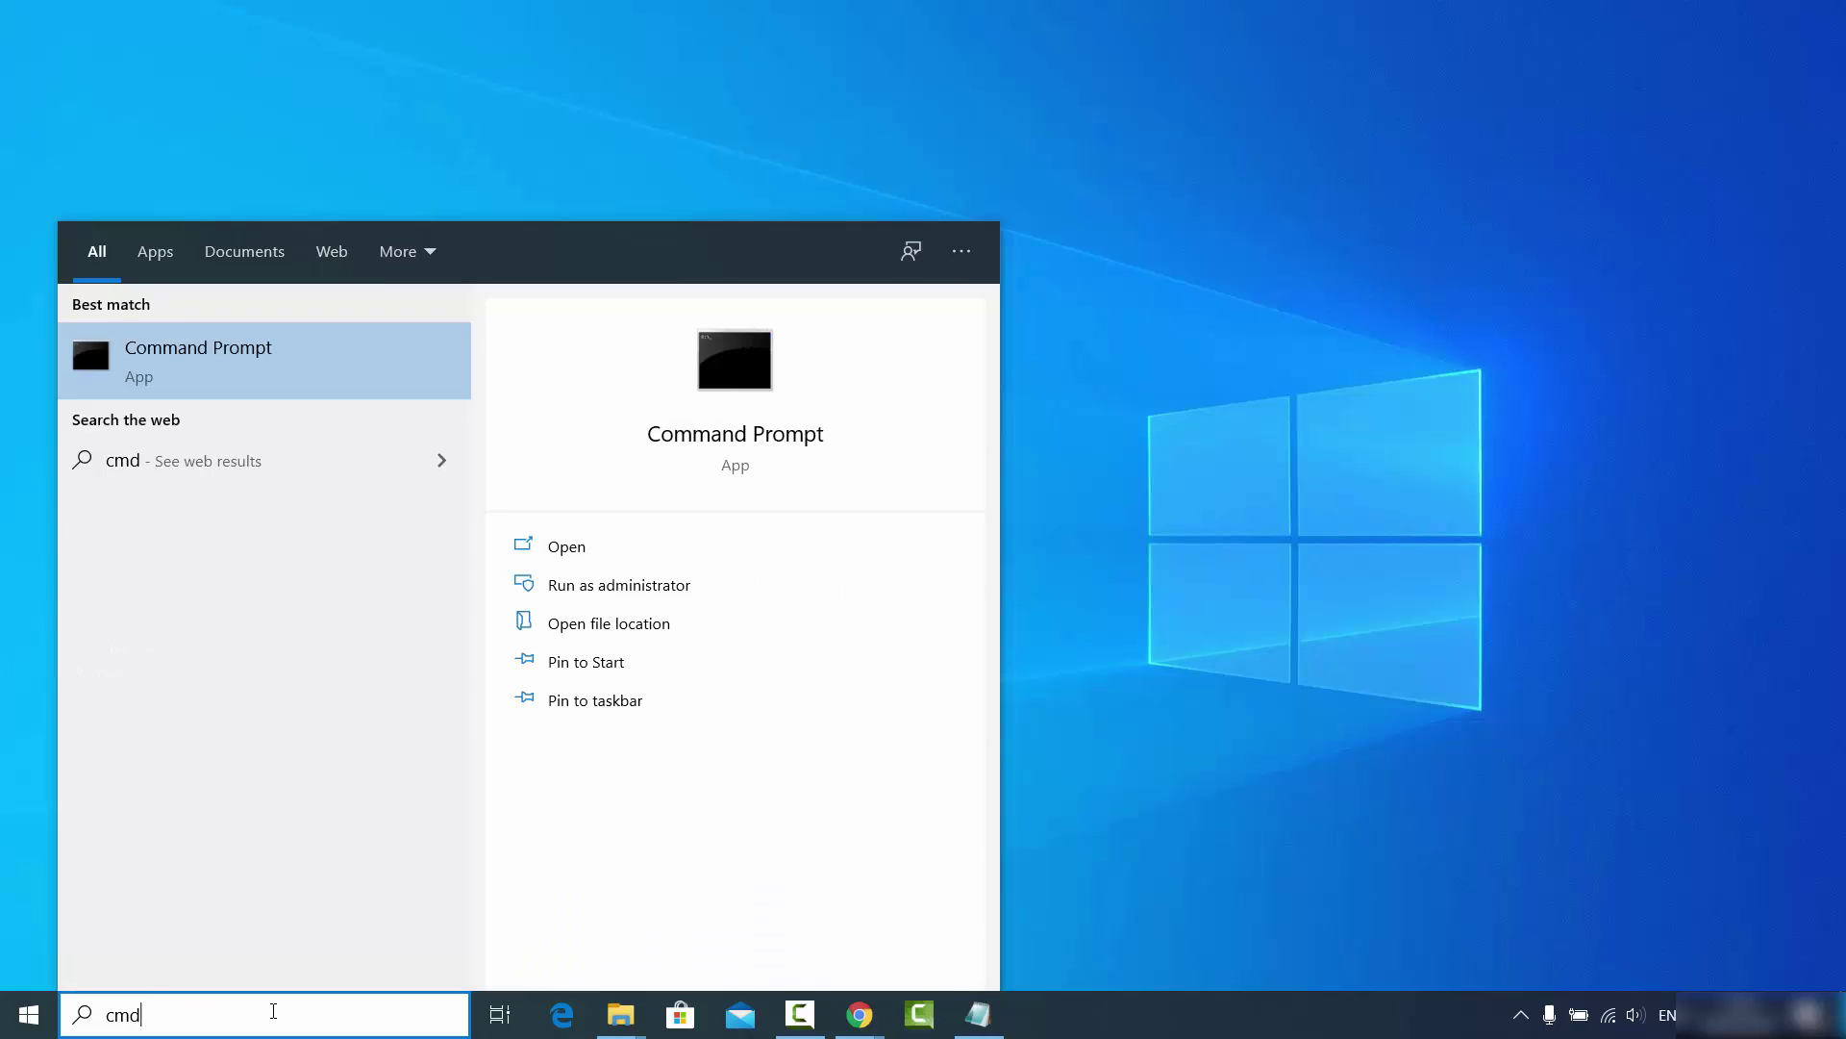
right_click(389, 376)
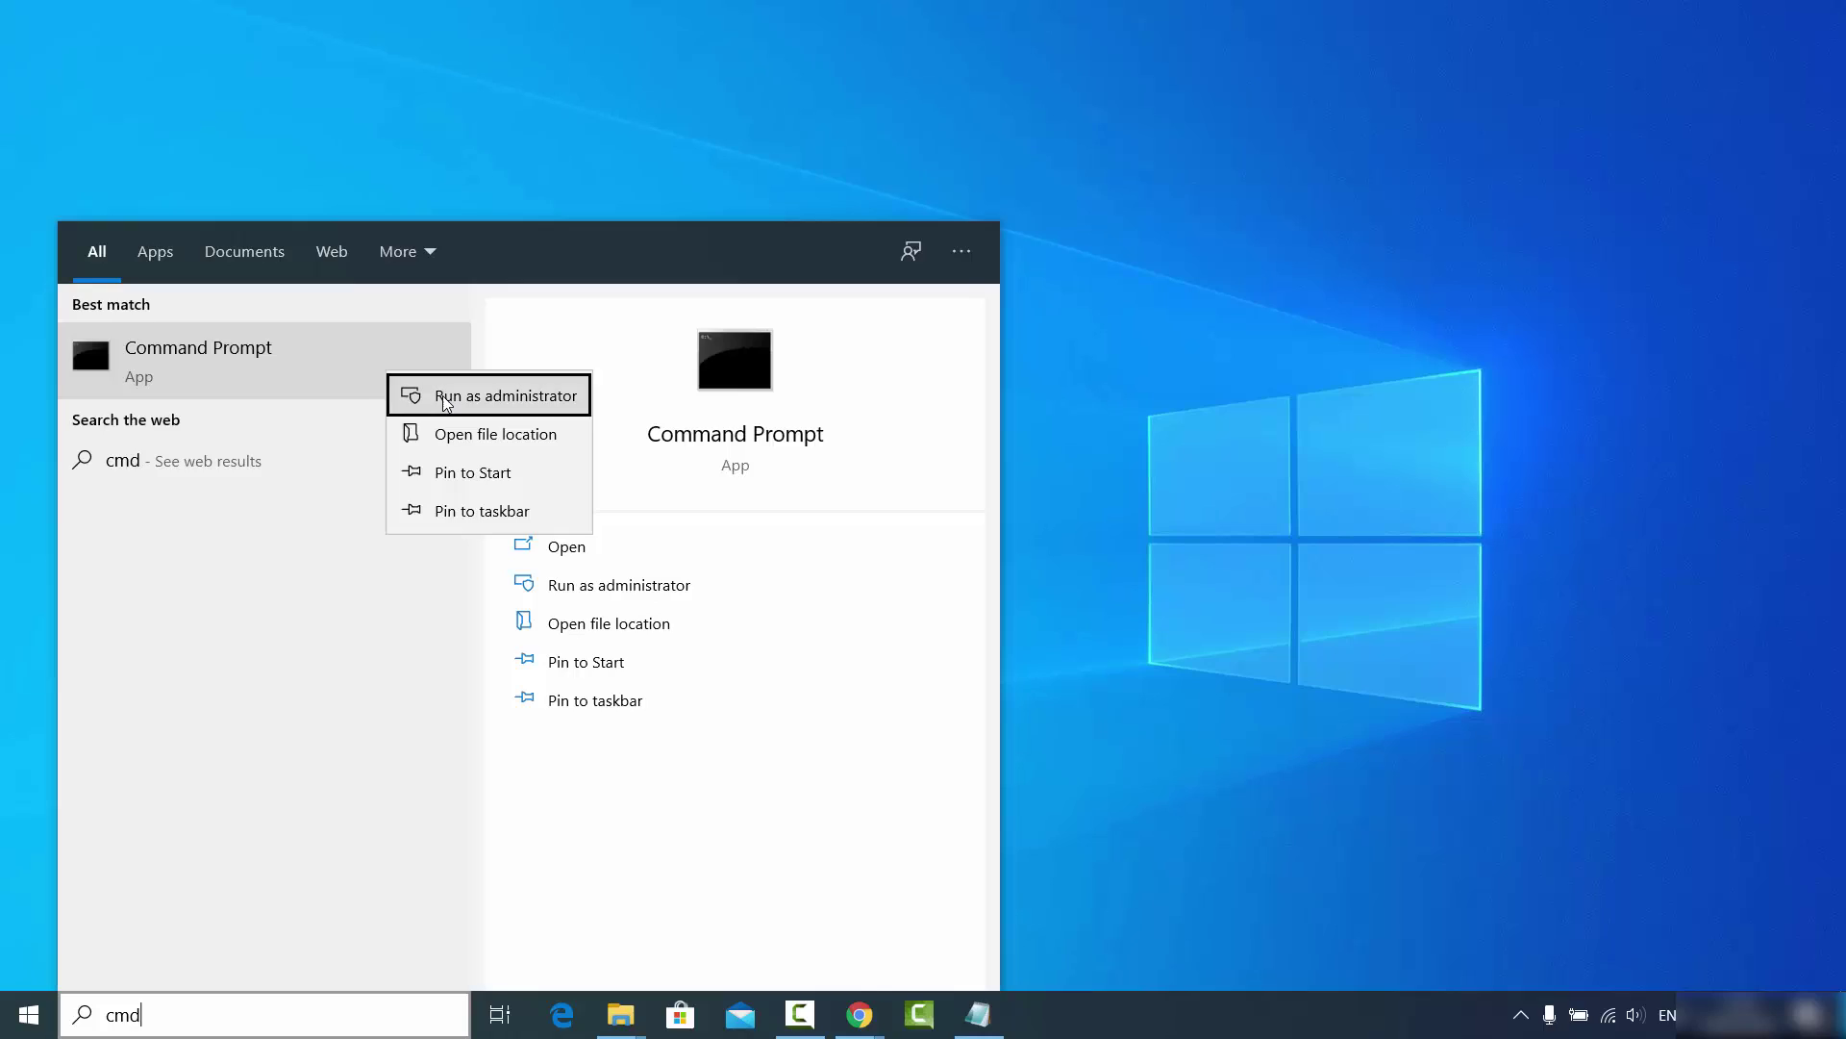
click(444, 396)
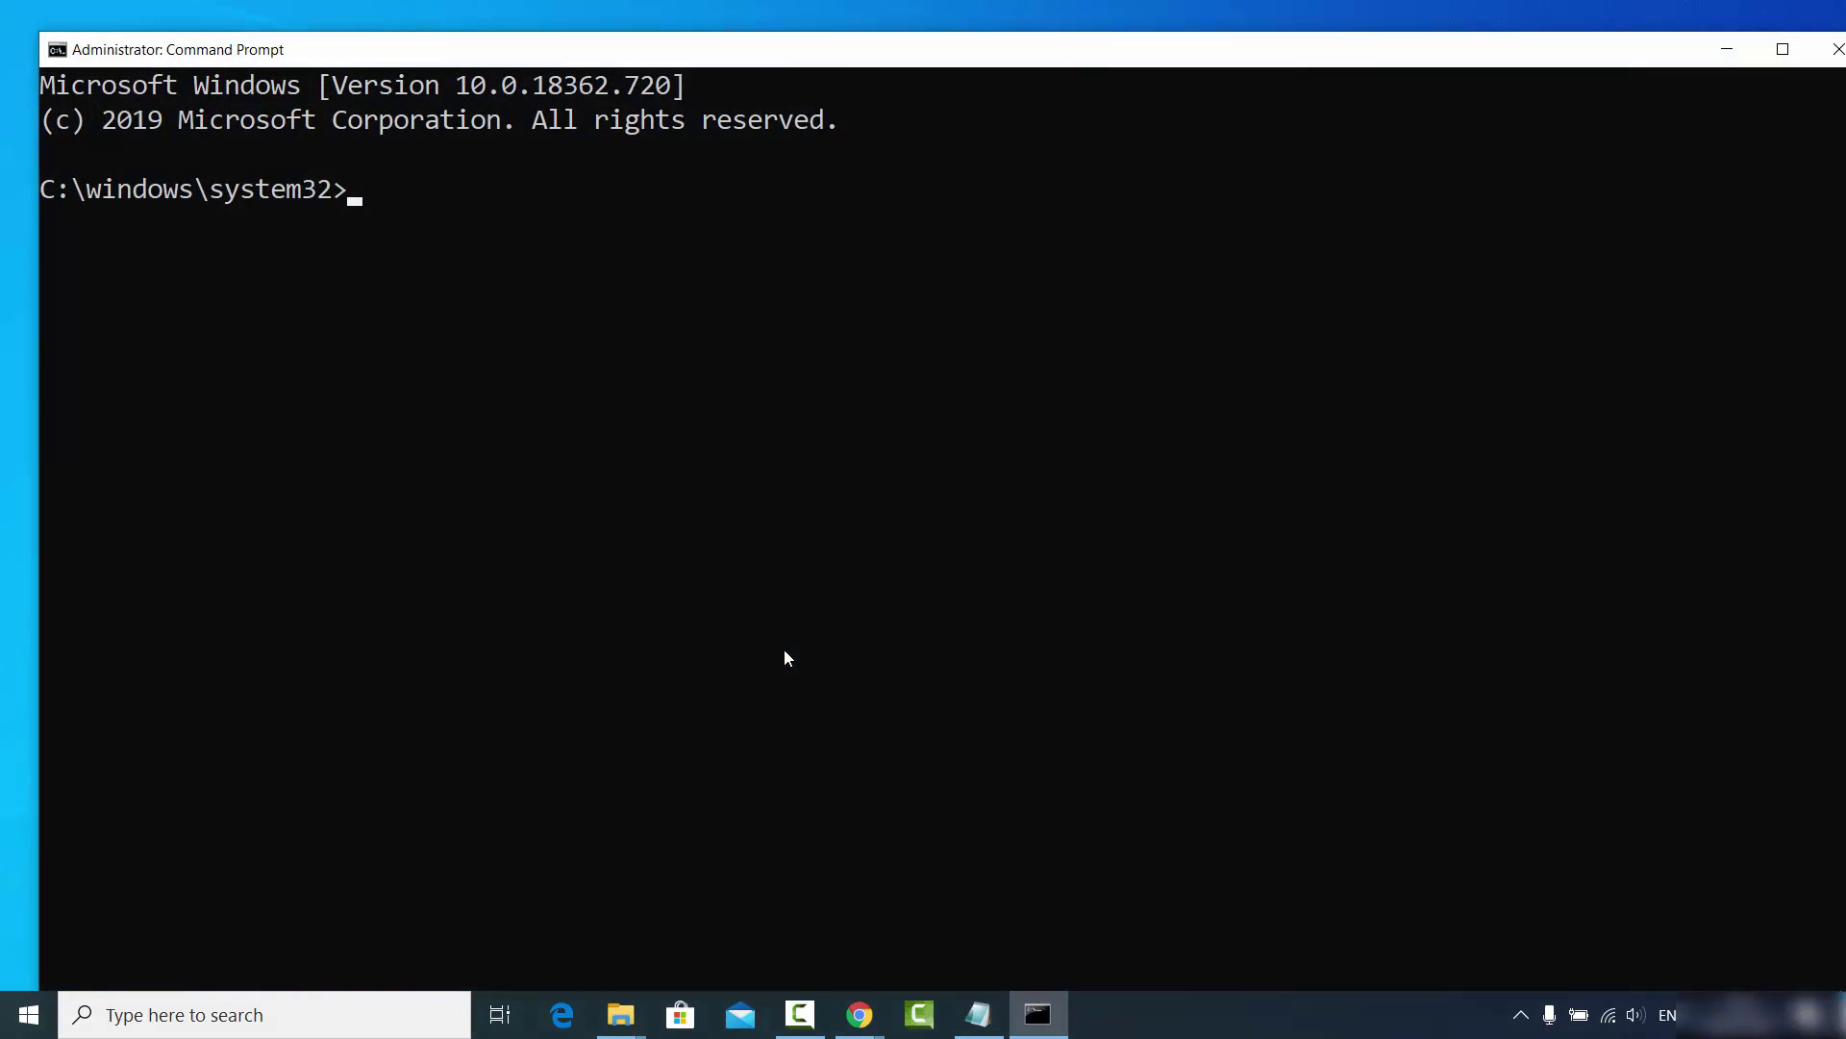
double_click(1055, 50)
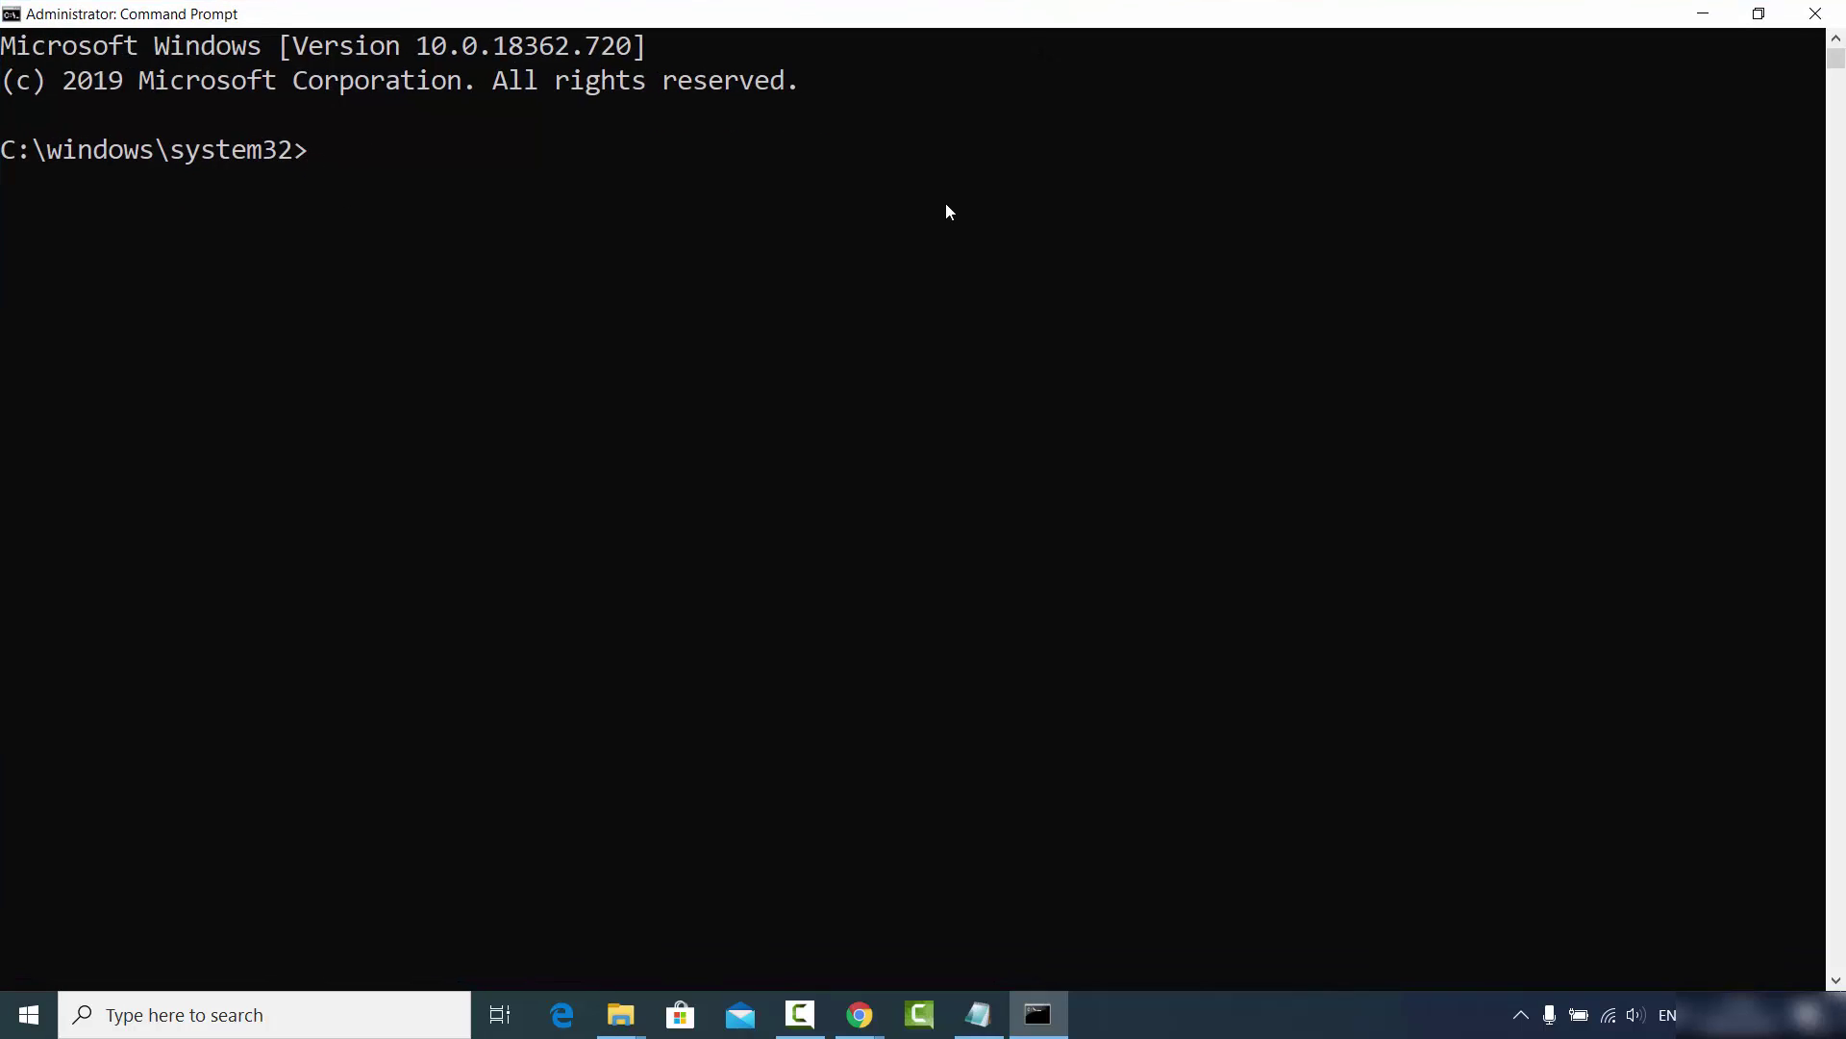
Change the directory to C:\scrcpy and launch scrcpy to mirror the connected Android phone.
click(944, 212)
text(cd)
click(928, 216)
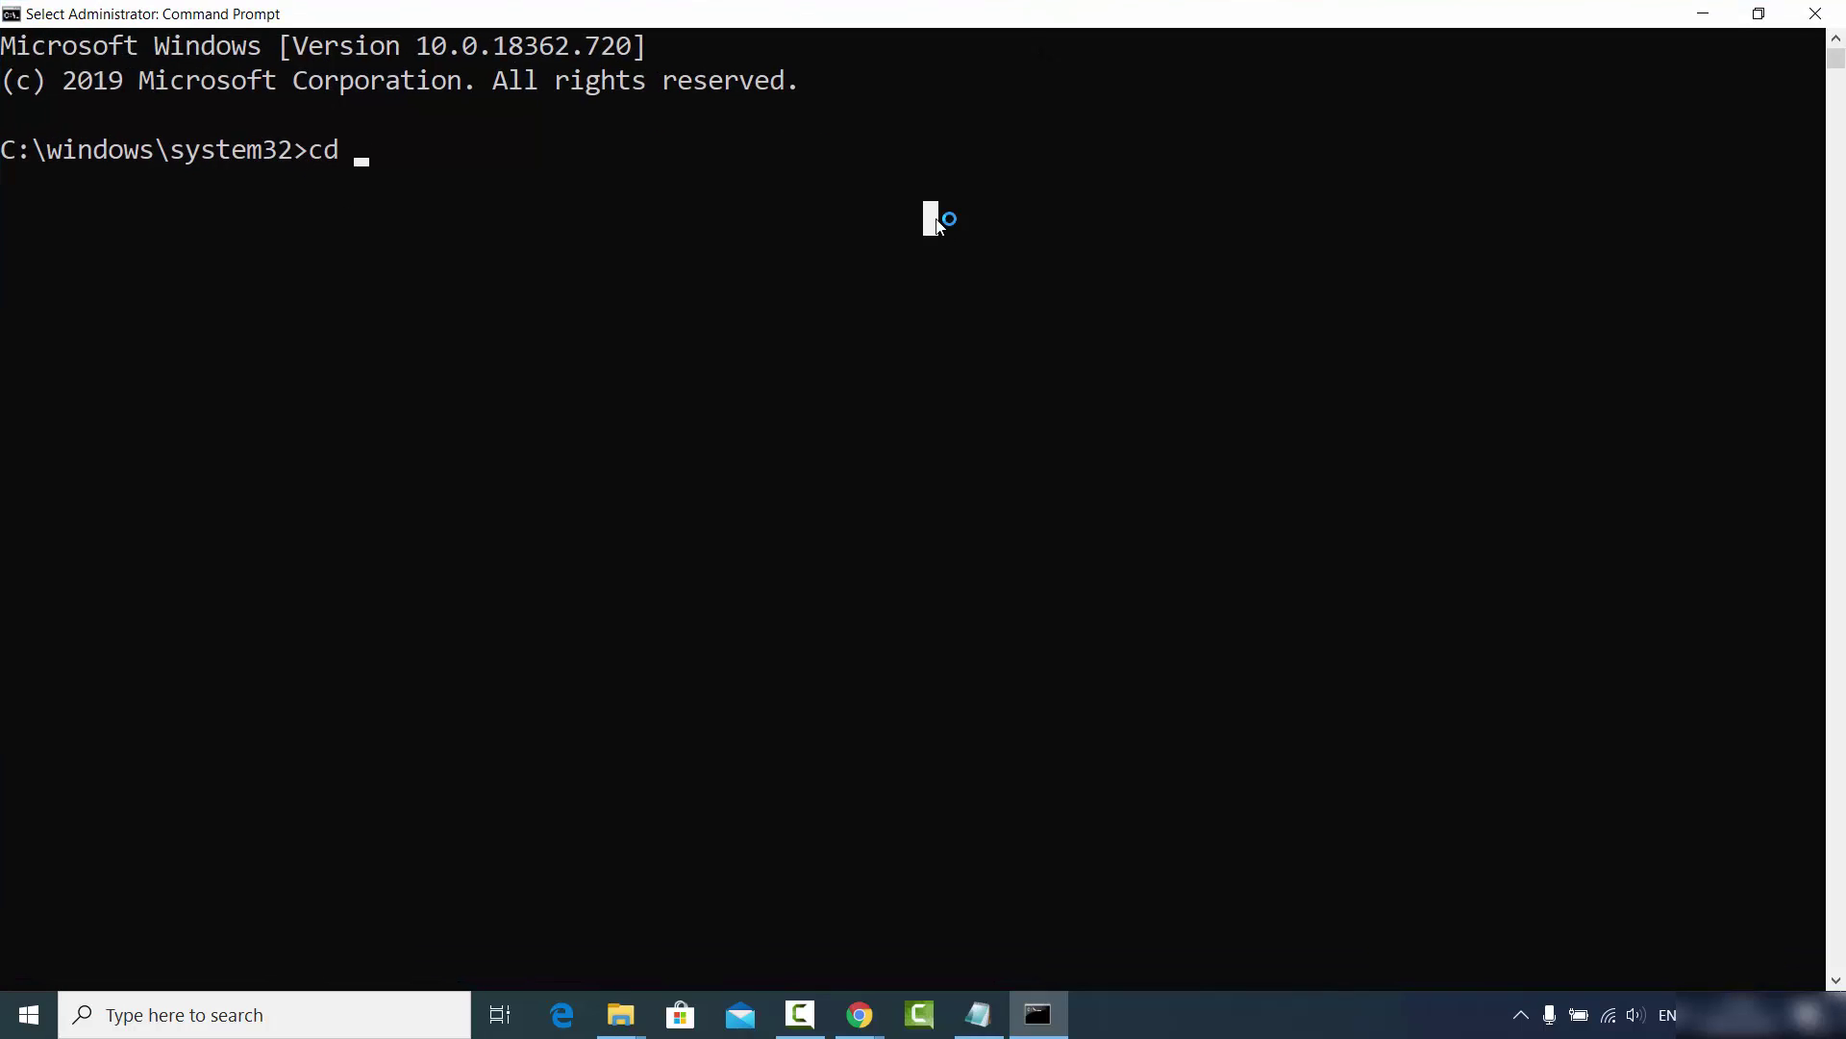
text(C:\scrcpy)
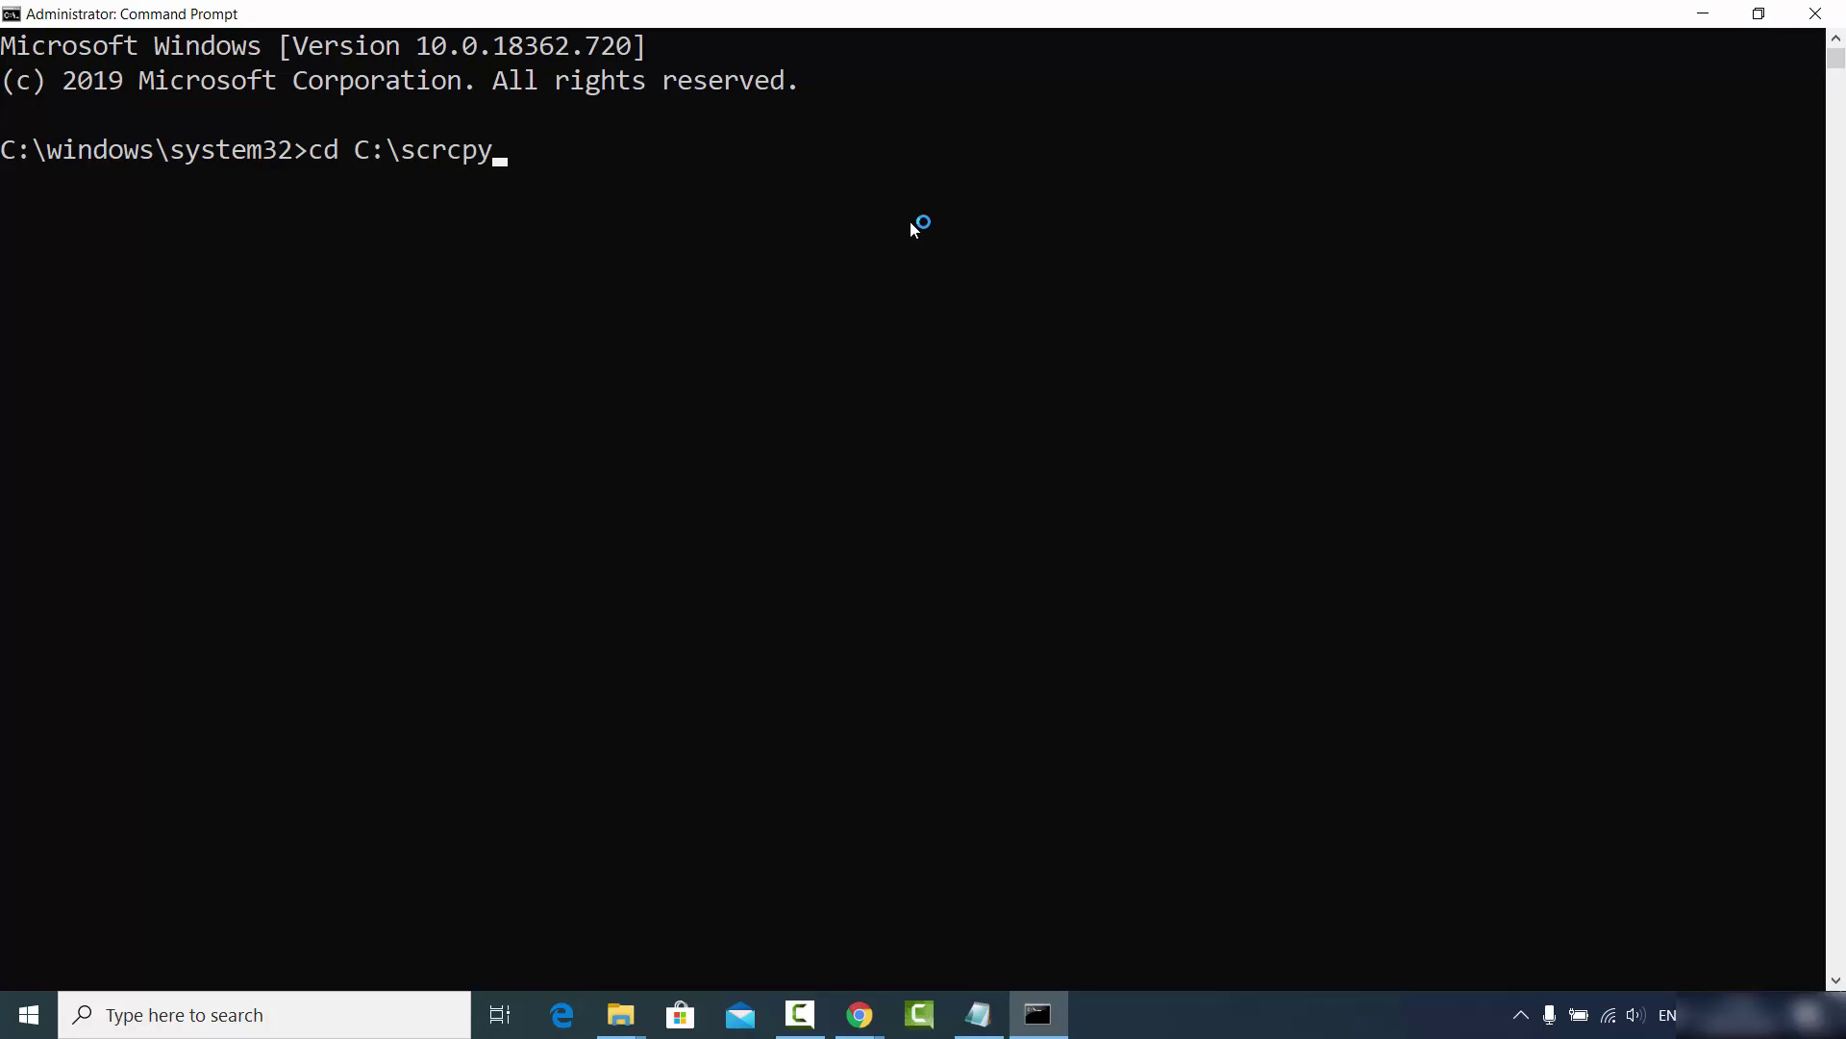
key(Return)
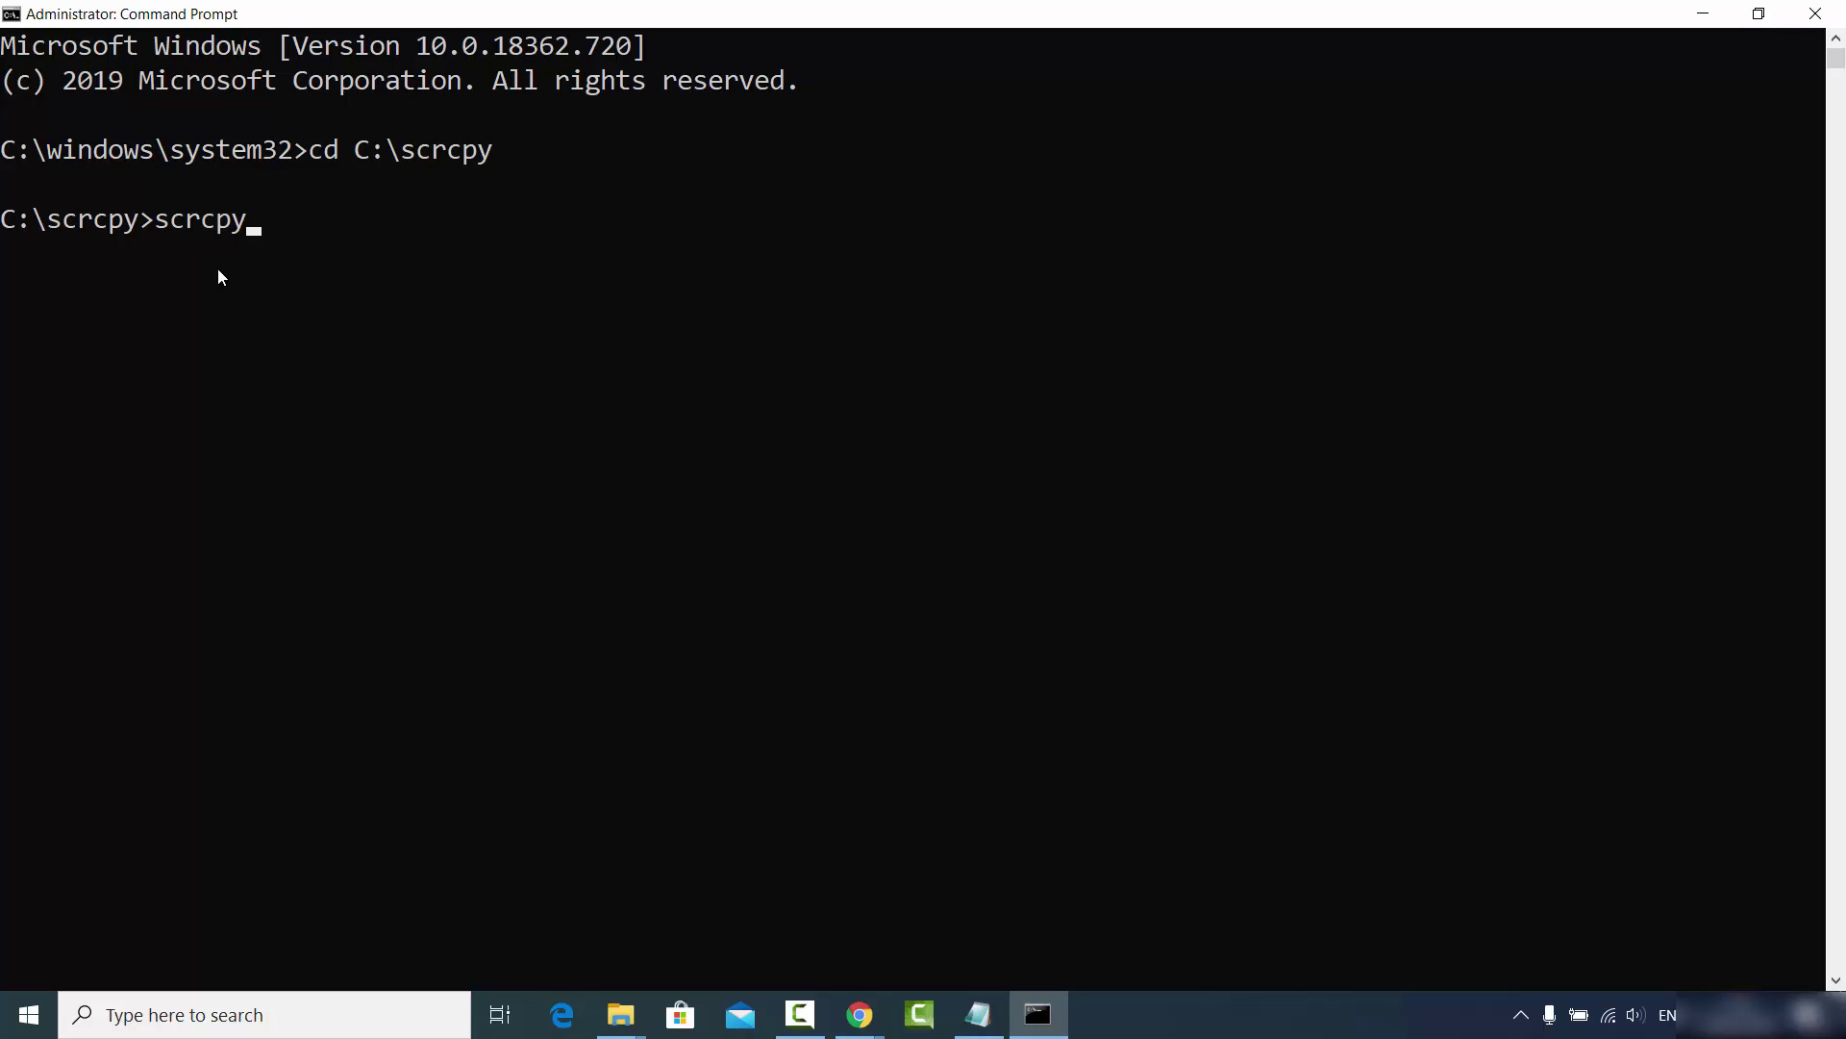
key(Return)
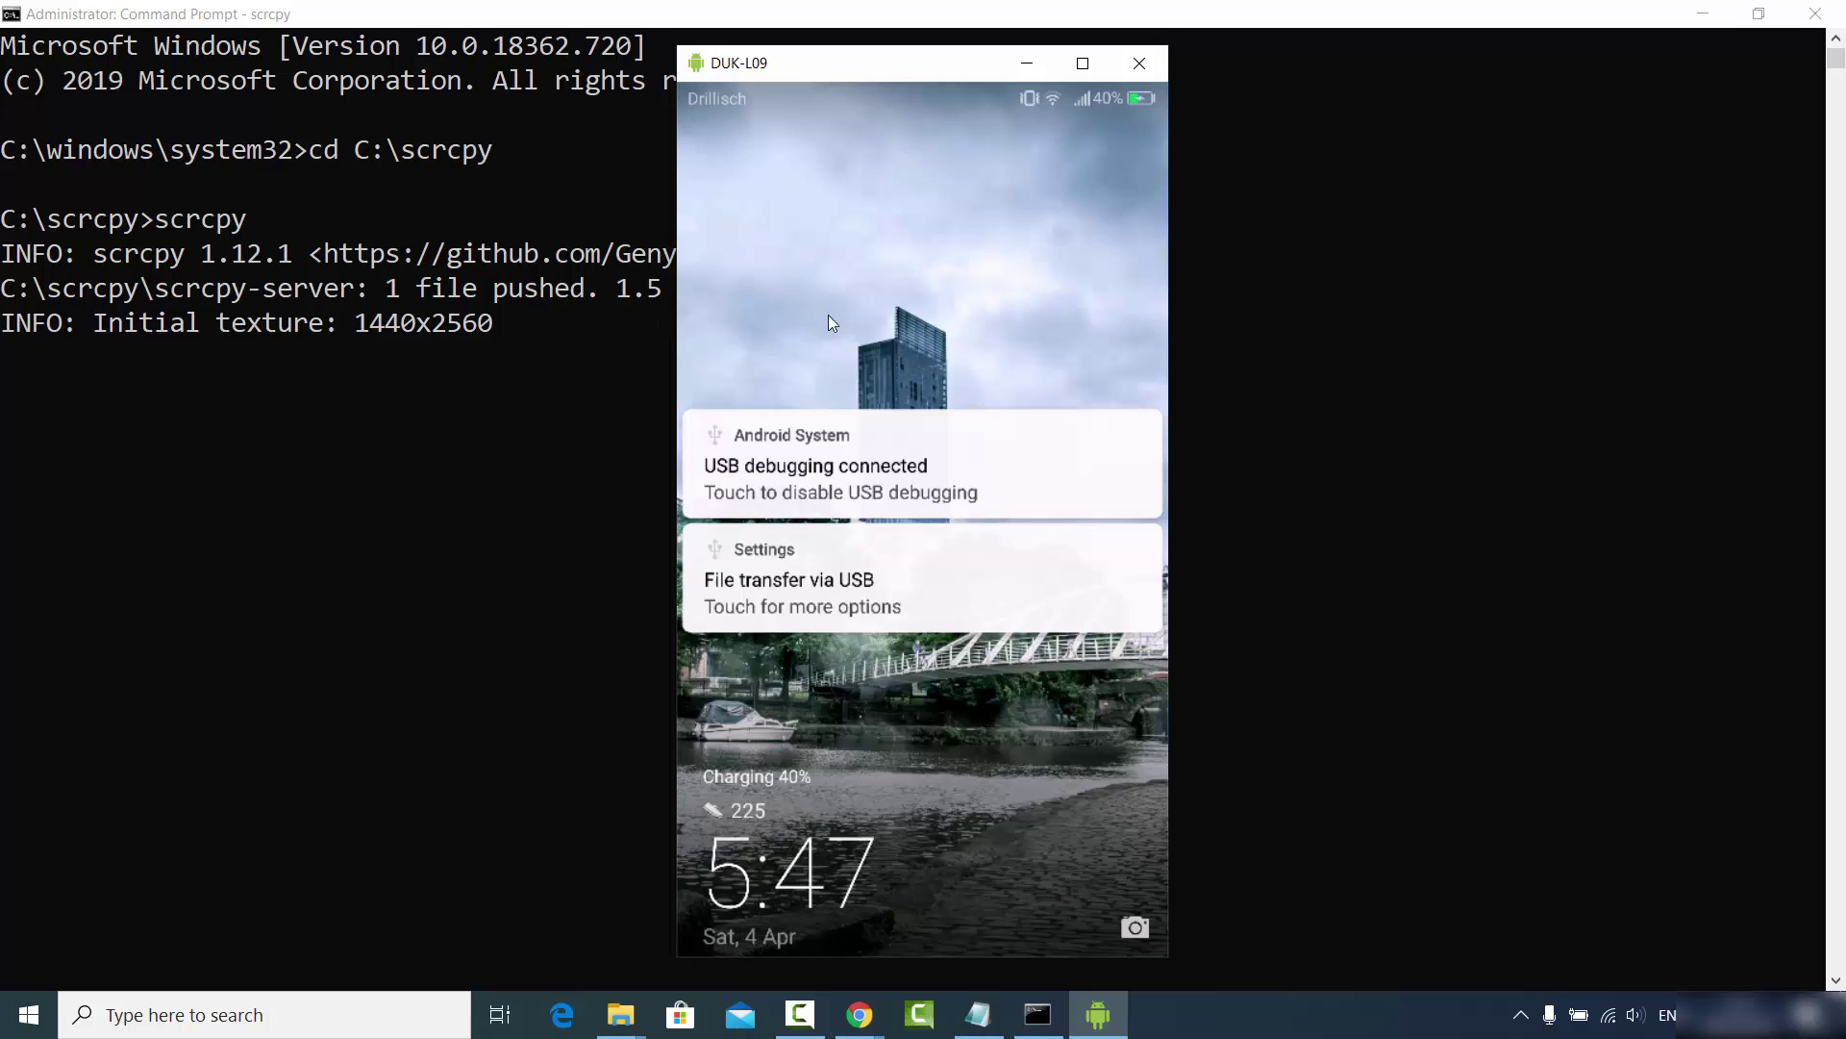
drag(821, 66, 790, 52)
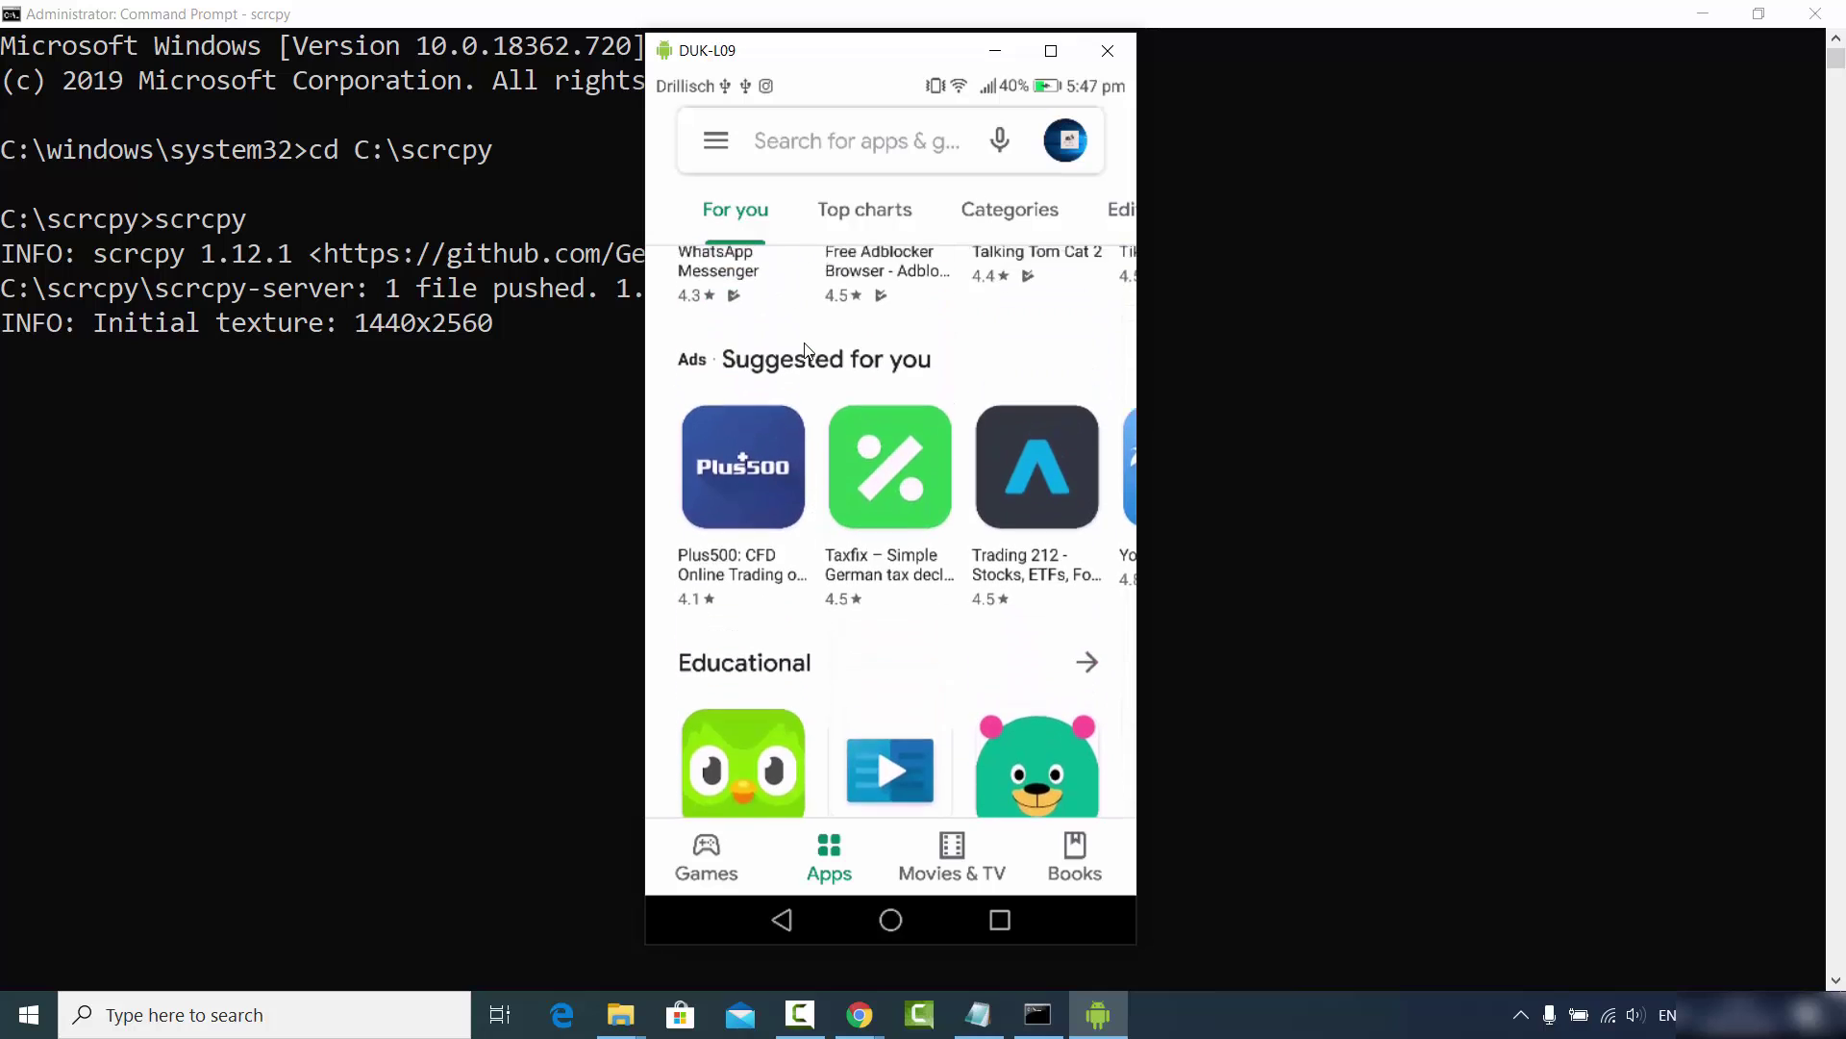
Browse the Play Store's recommended apps in the mirrored phone window, and close the mirror window.
scroll(804, 348, down, 5)
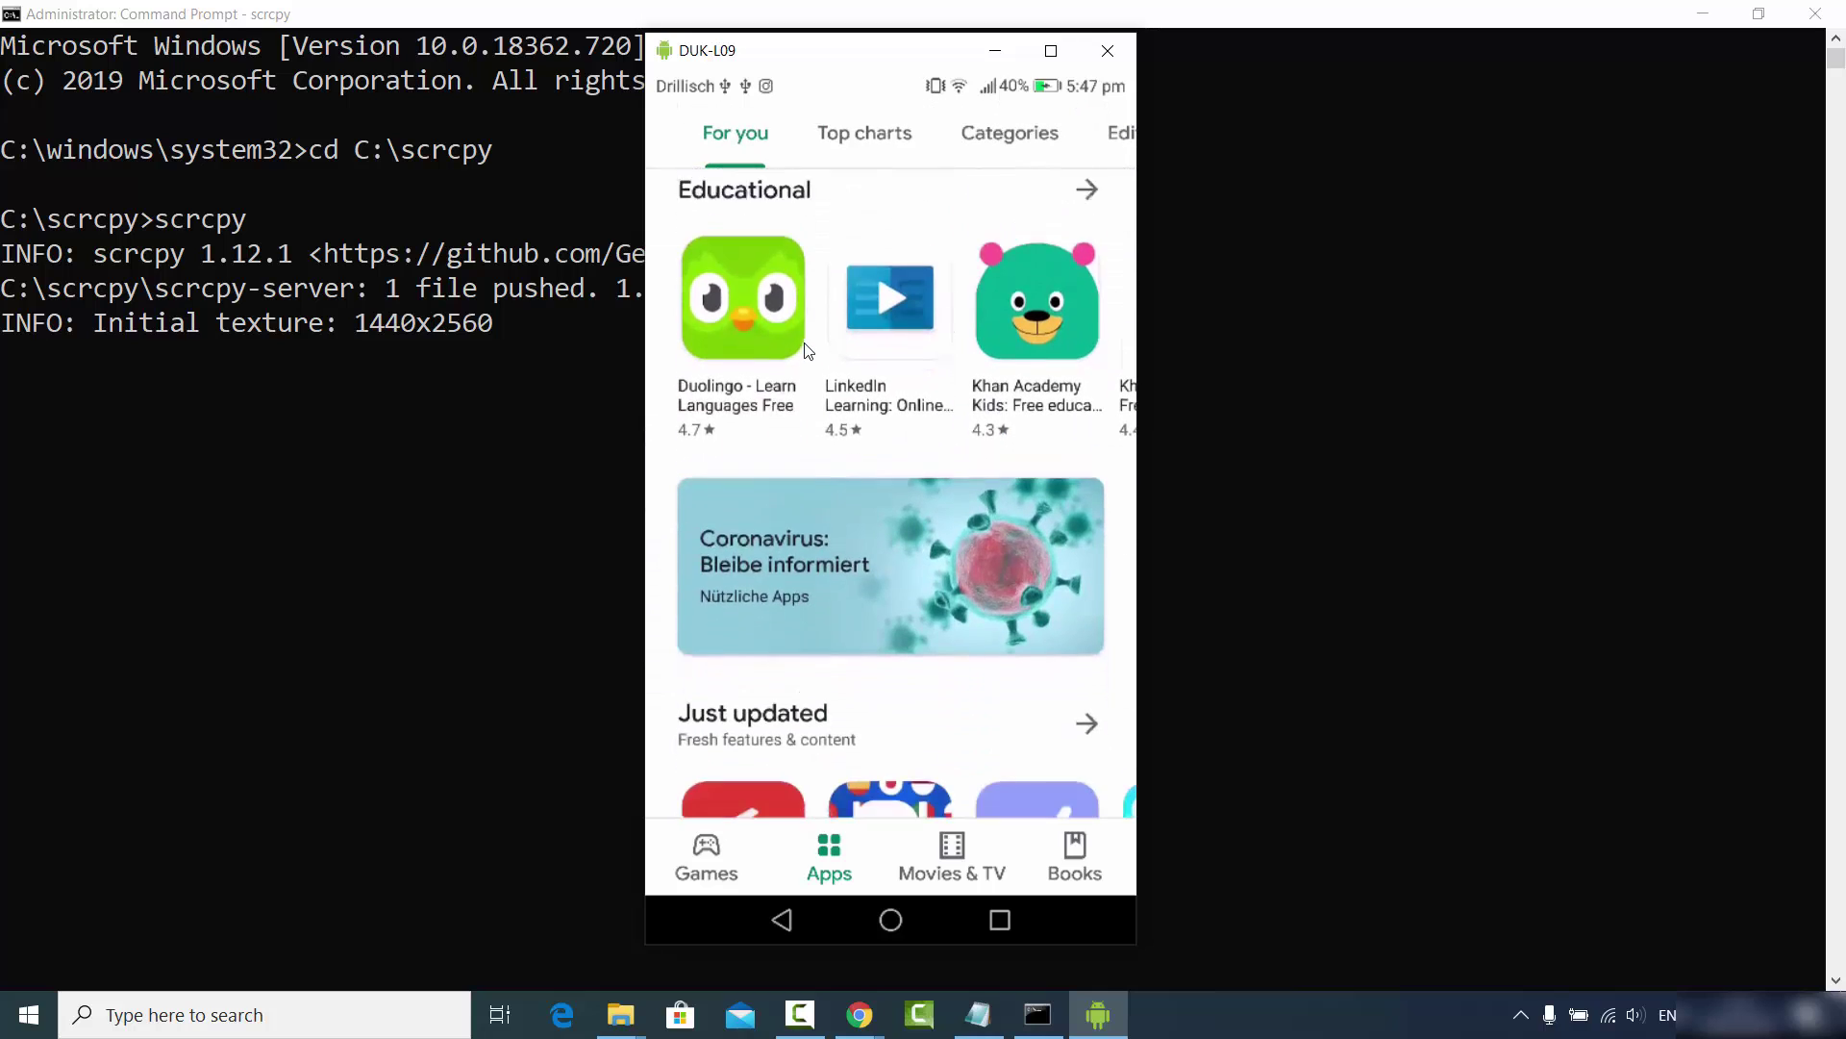
scroll(804, 348, down, 1)
drag(807, 351, 817, 586)
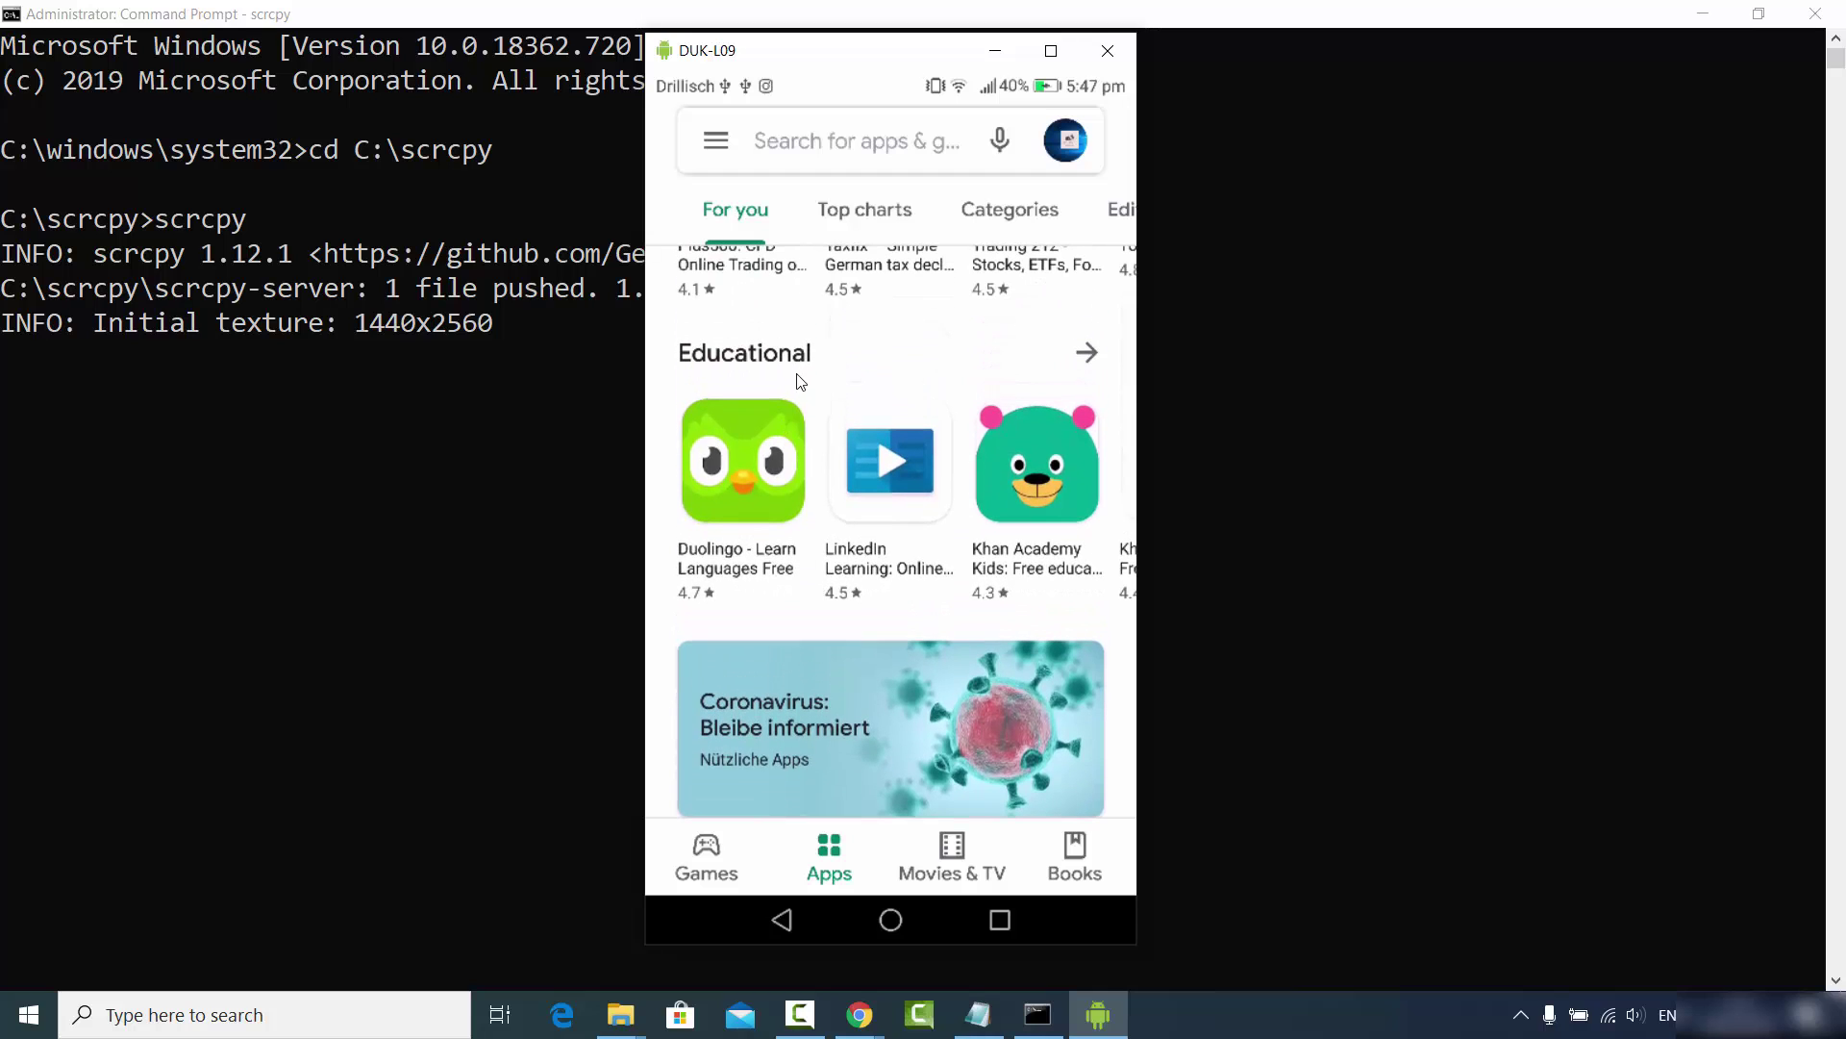
drag(812, 375, 820, 523)
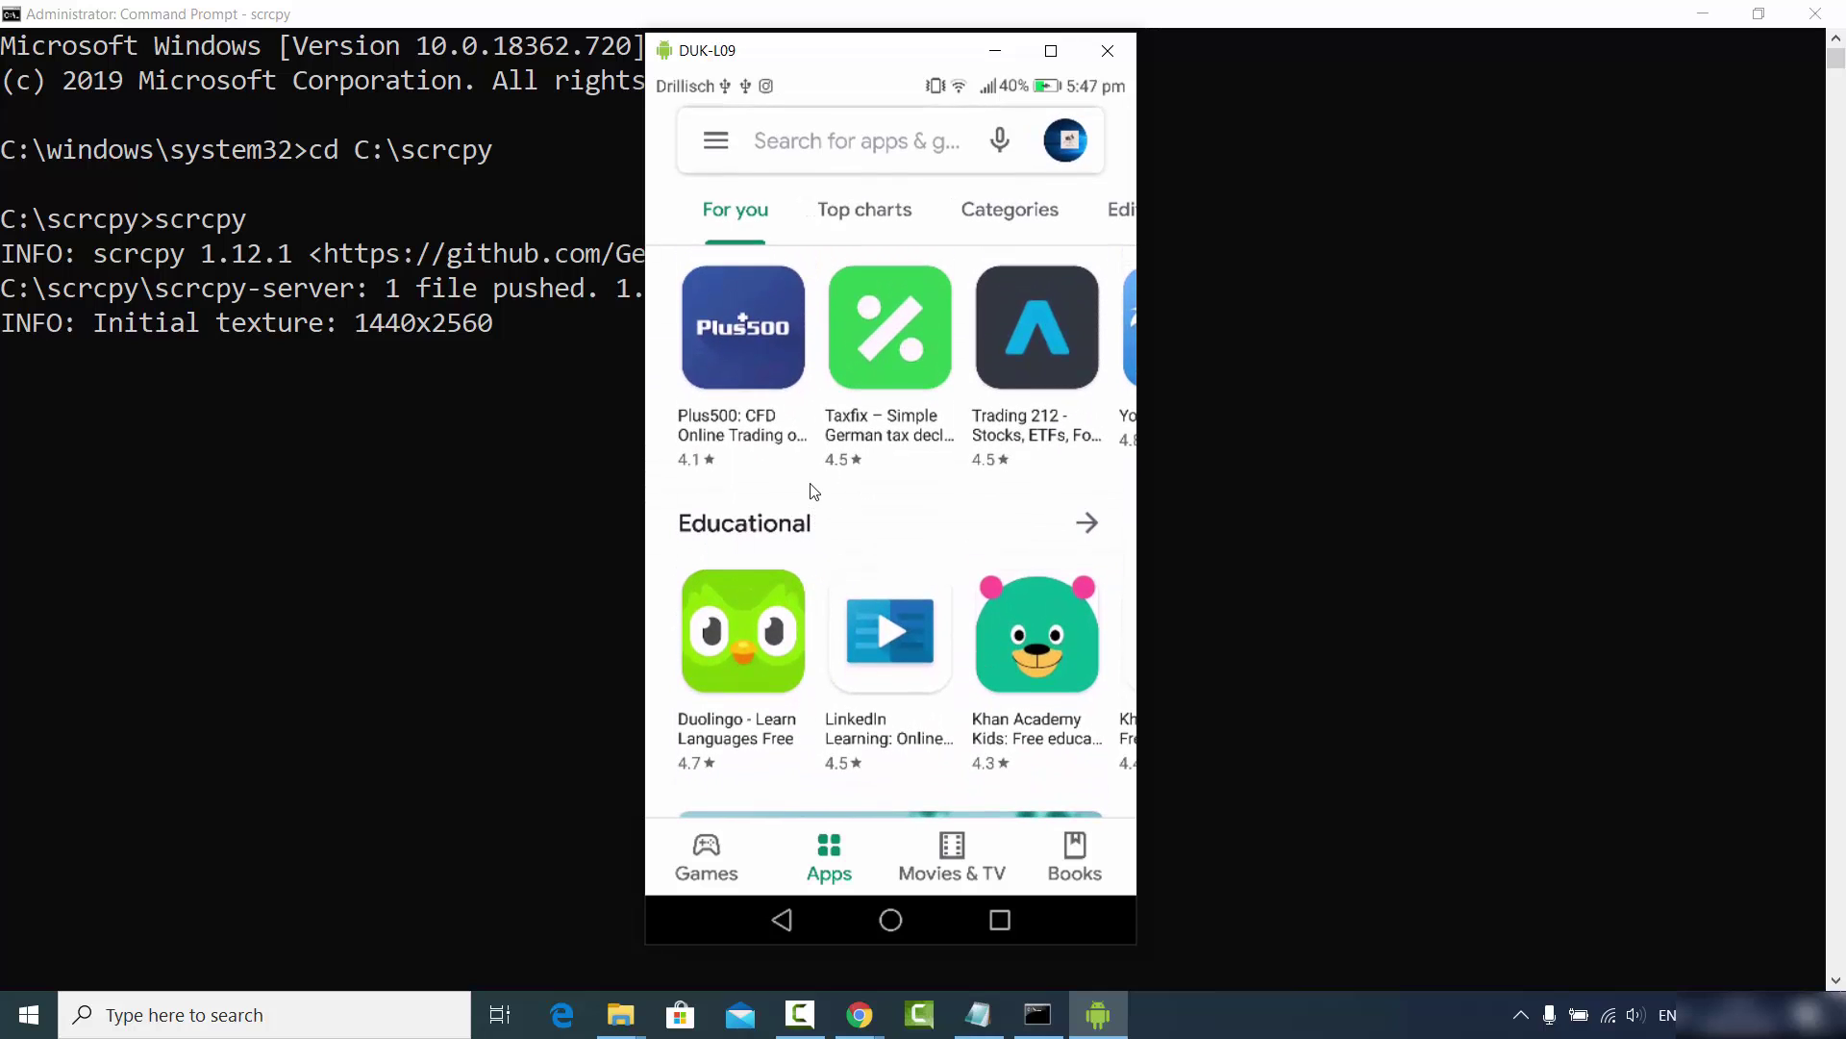
mouse_move(817, 457)
mouse_down()
mouse_move(819, 351)
mouse_move(820, 464)
mouse_up()
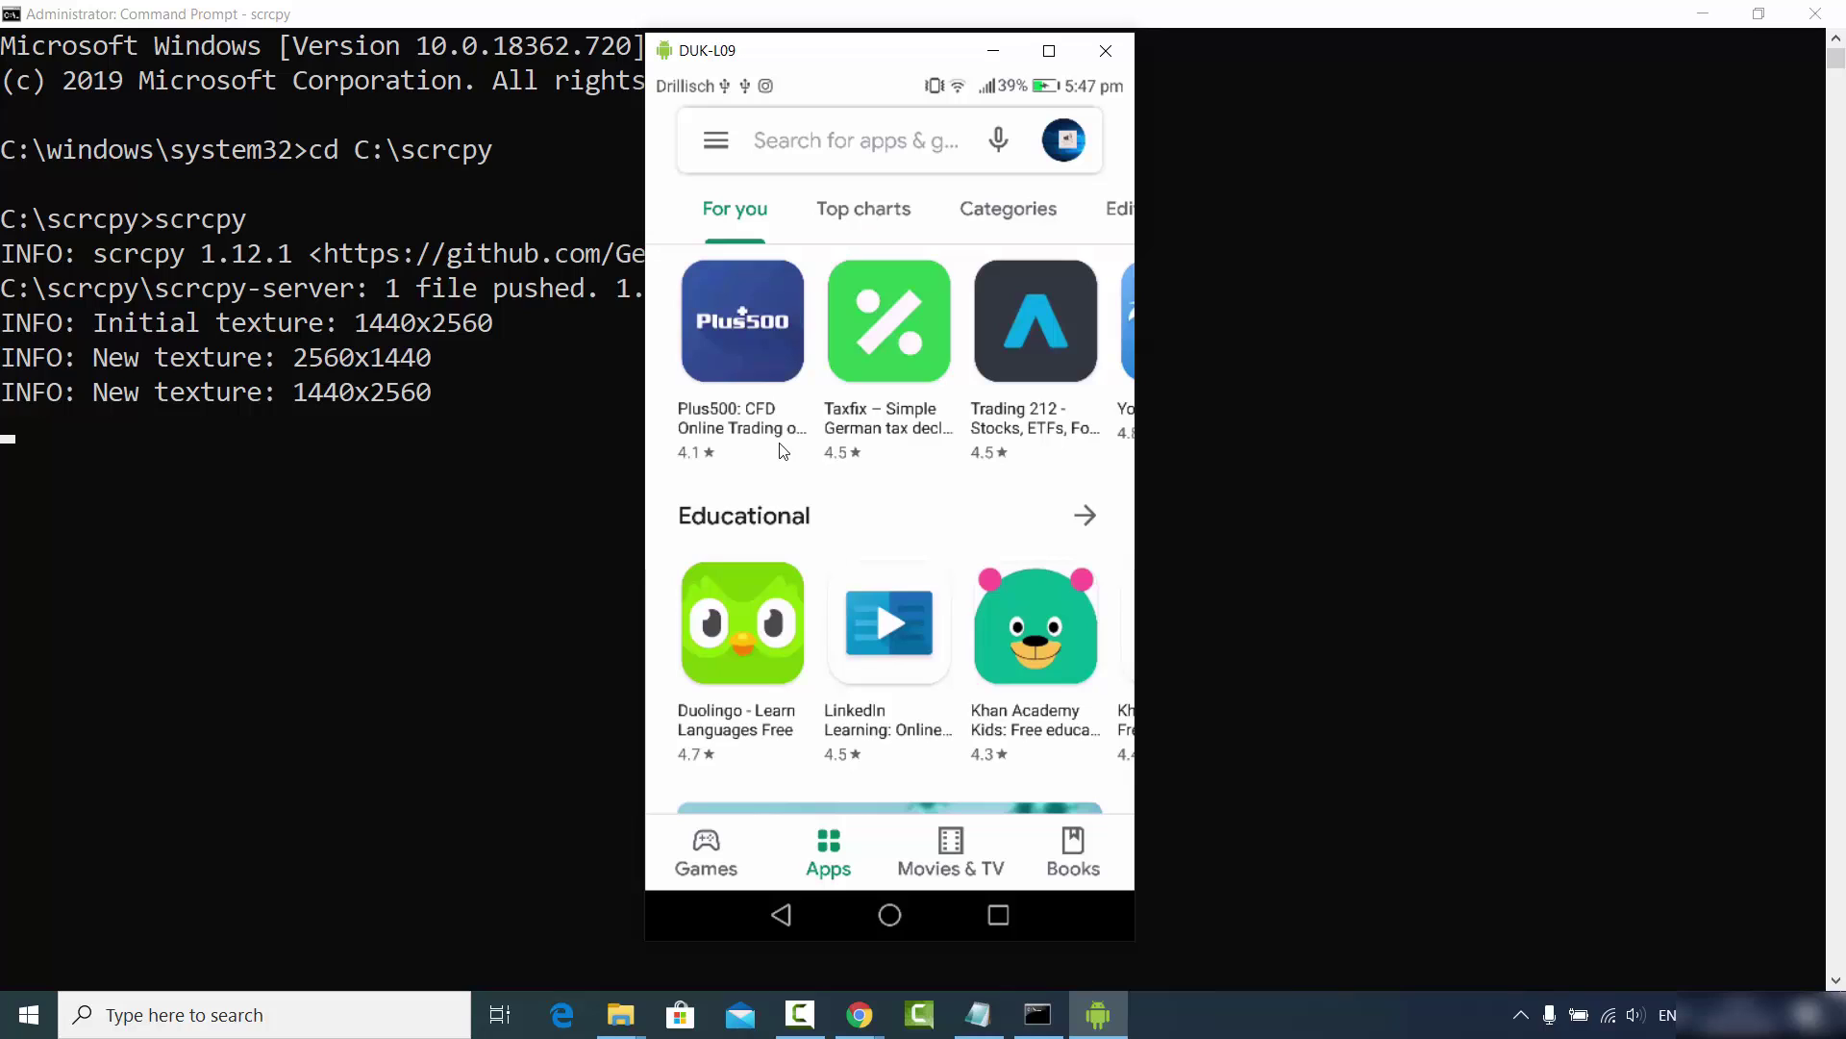
click(1110, 60)
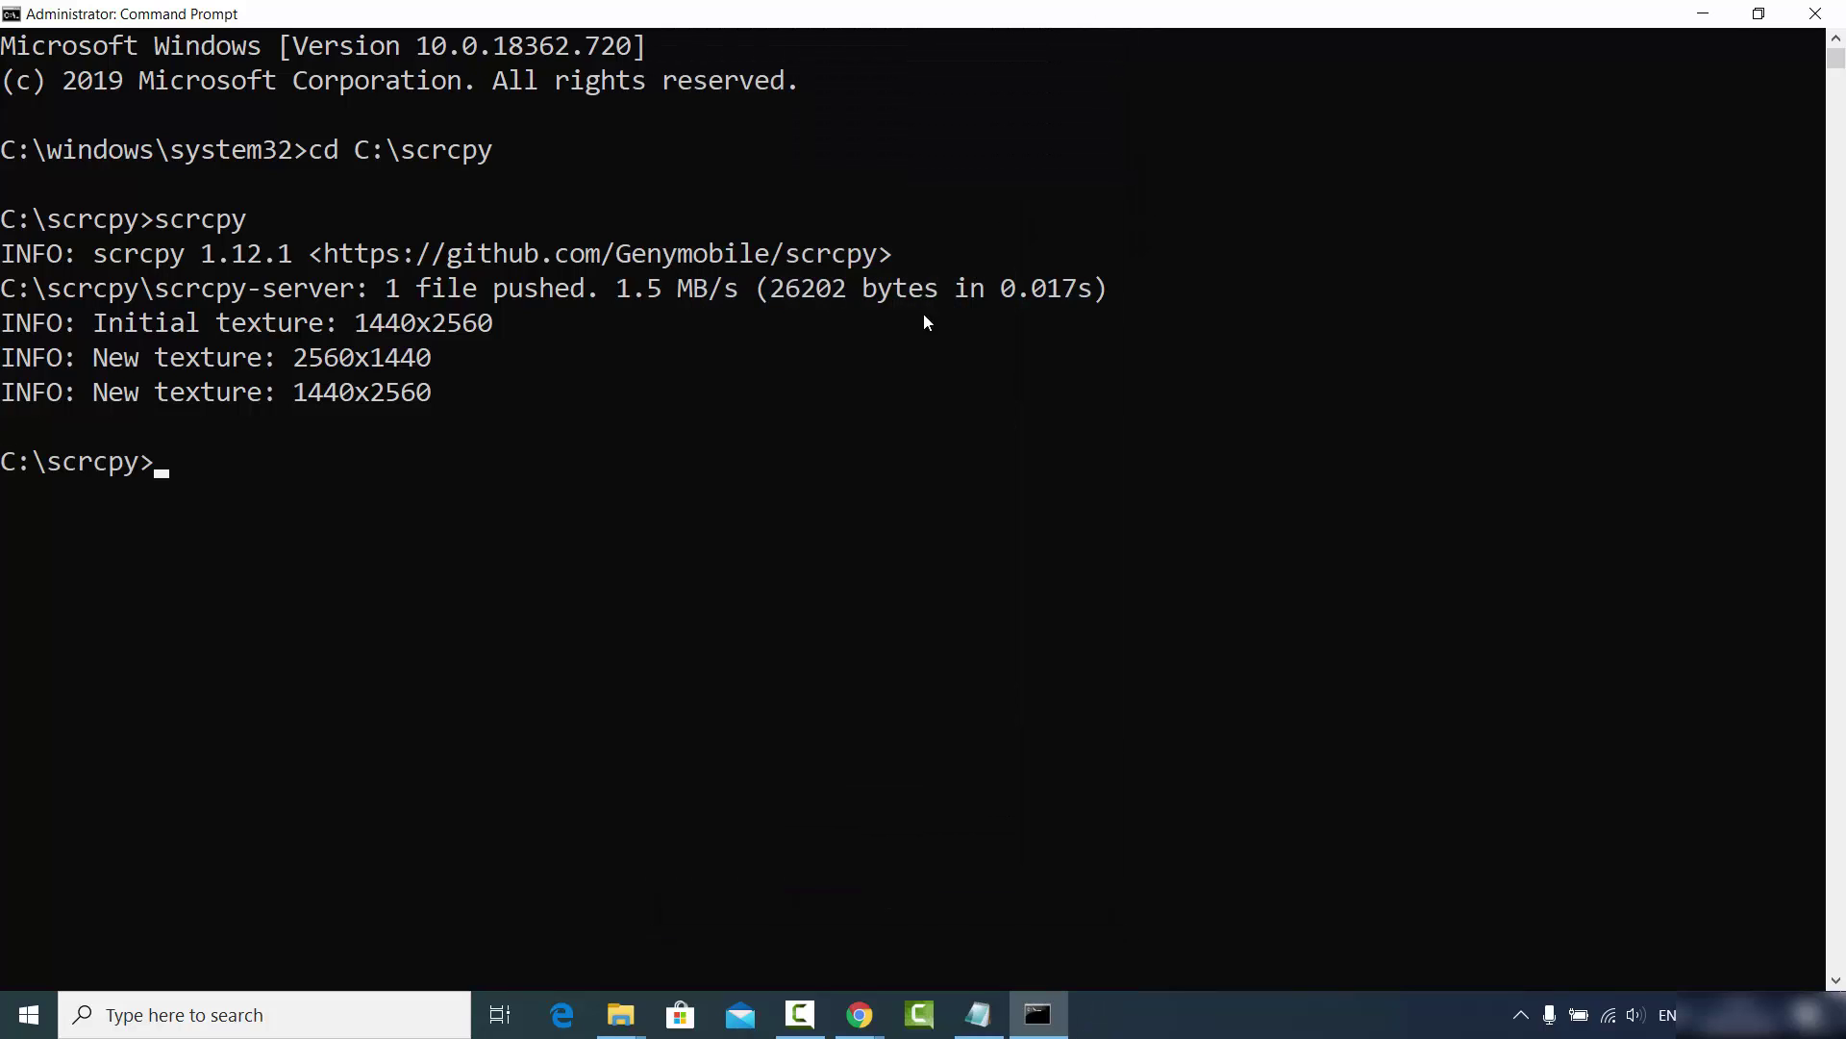
click(914, 357)
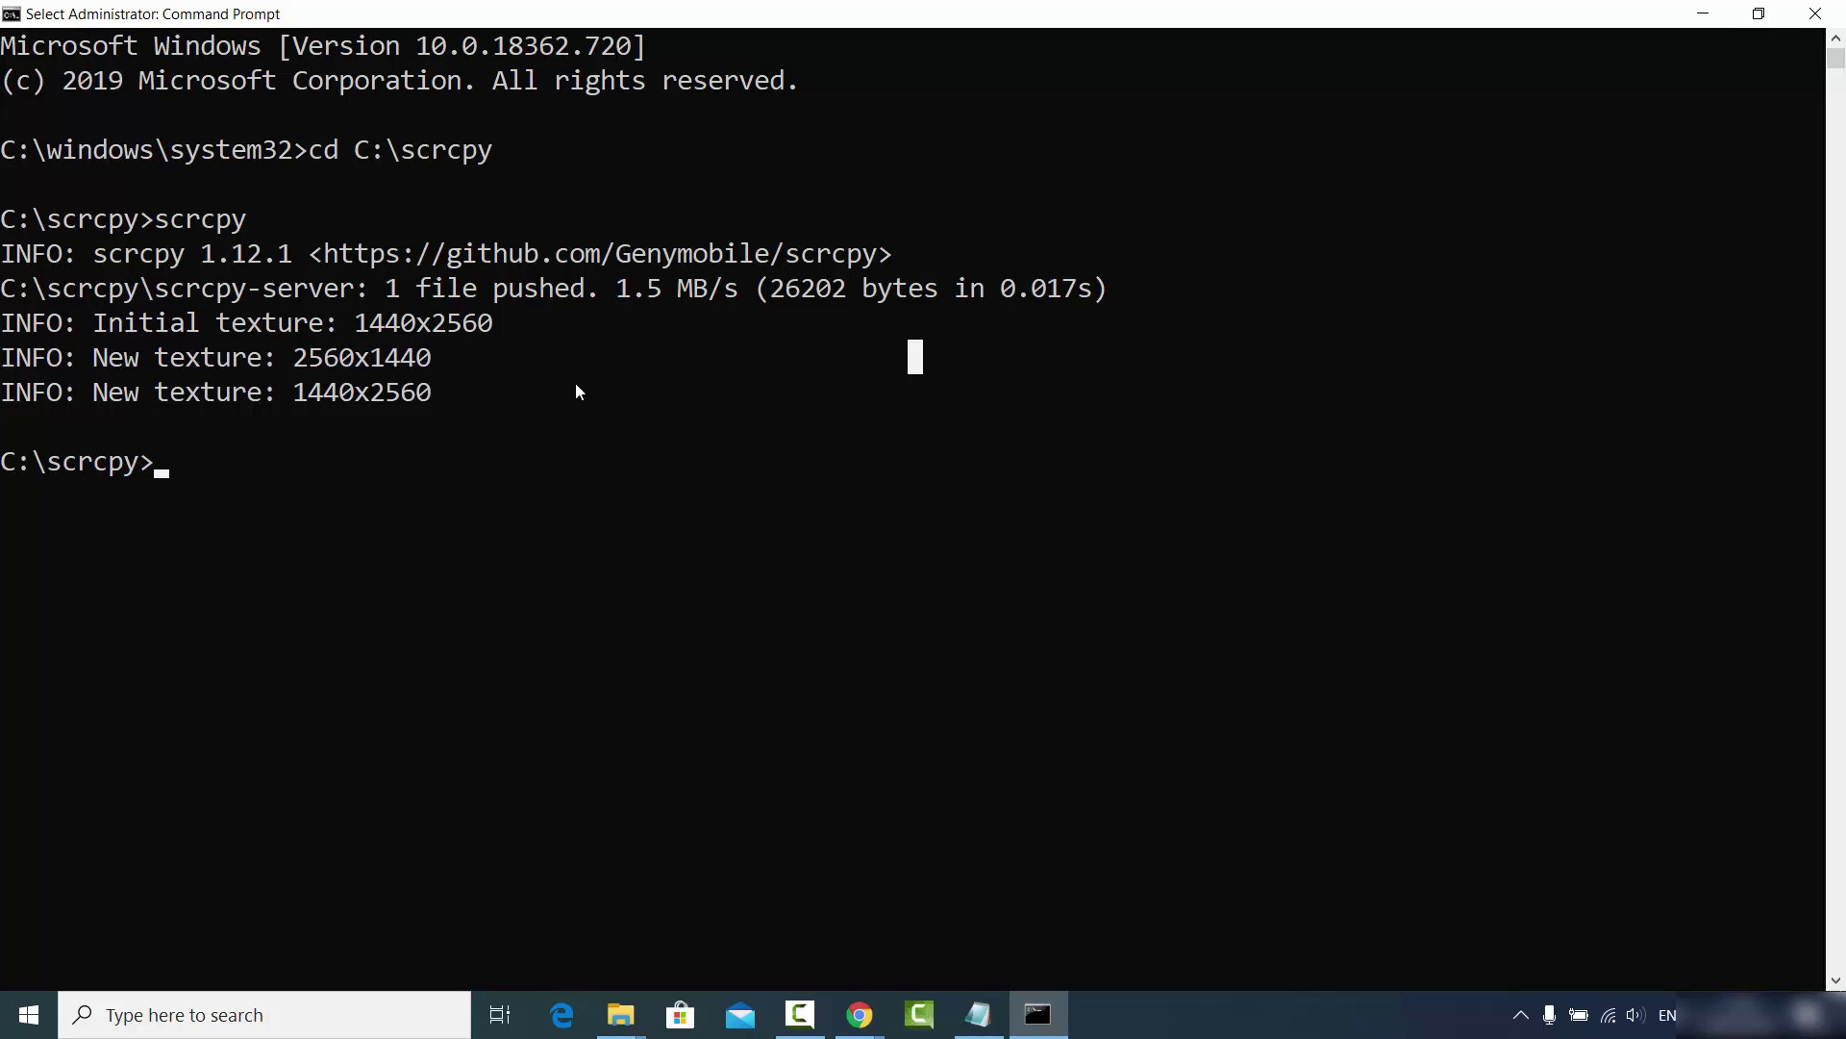
Bring up the scrcpy folder in File Explorer, select its path C:\scrcpy, and minimize File Explorer and Command Prompt.
mouse_move(620, 1014)
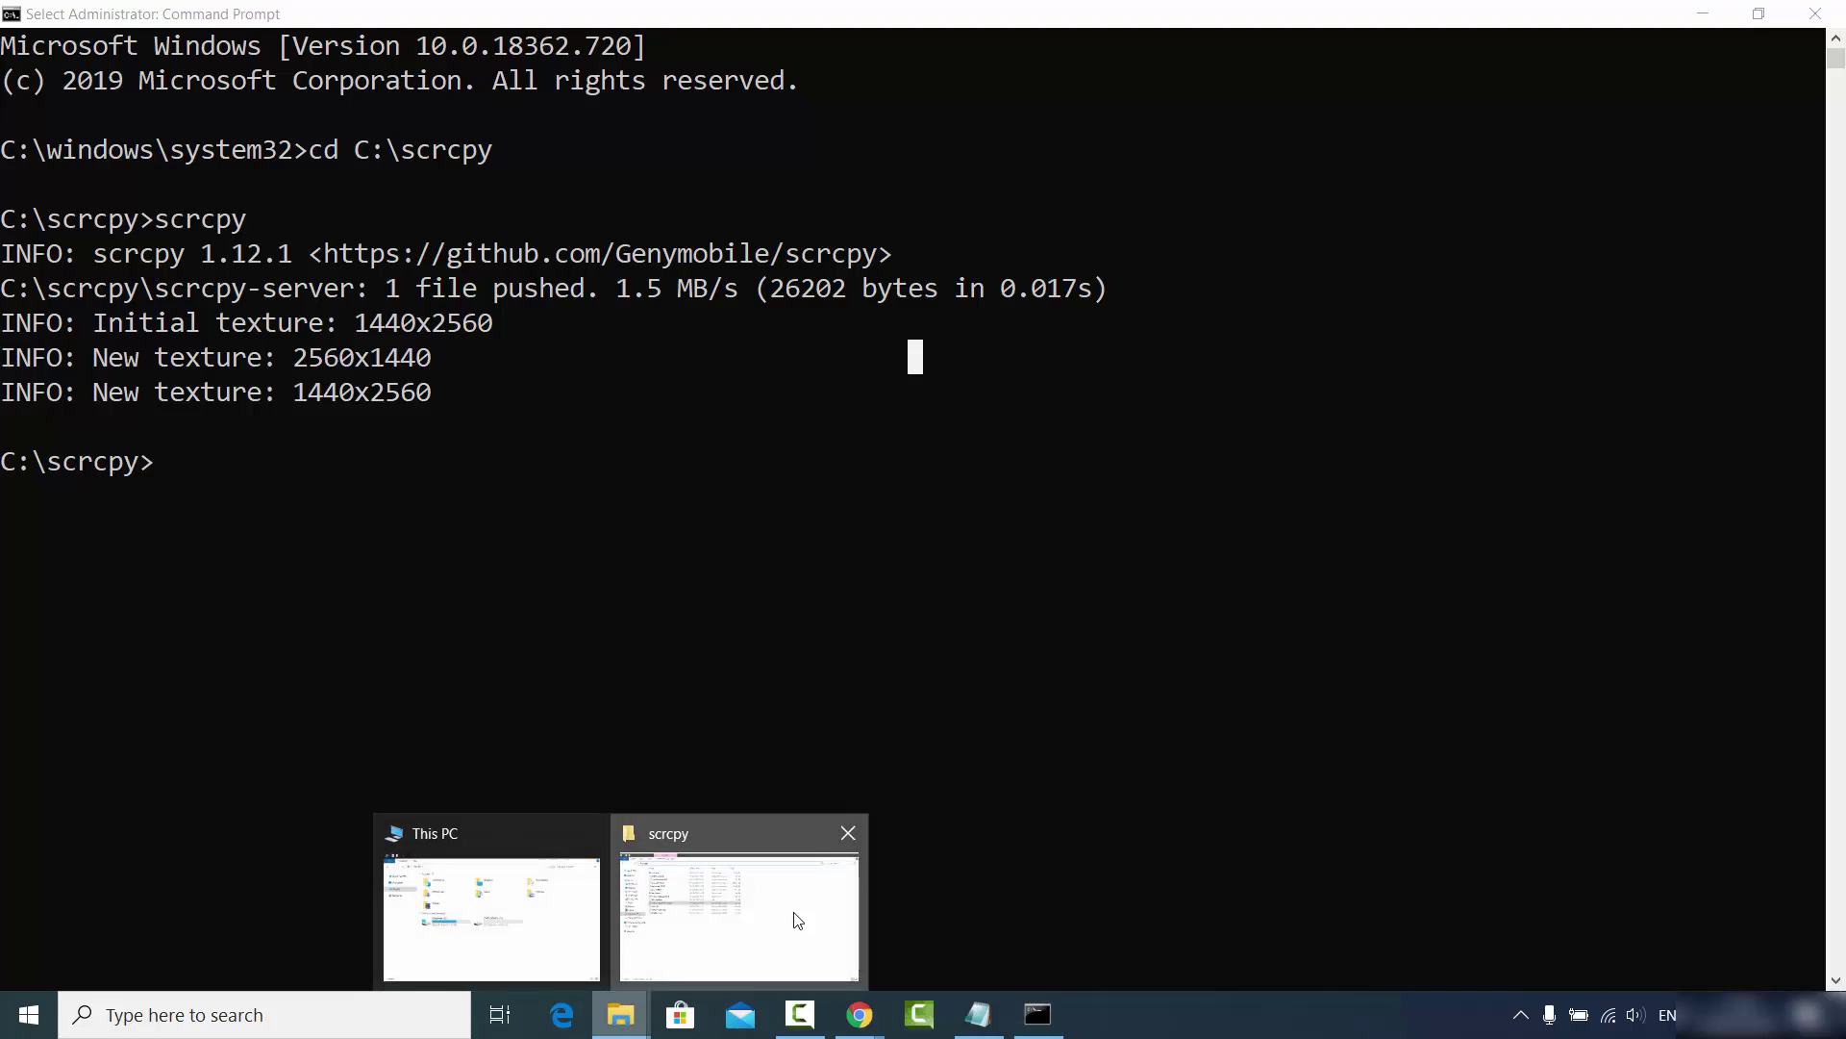
click(740, 914)
click(459, 77)
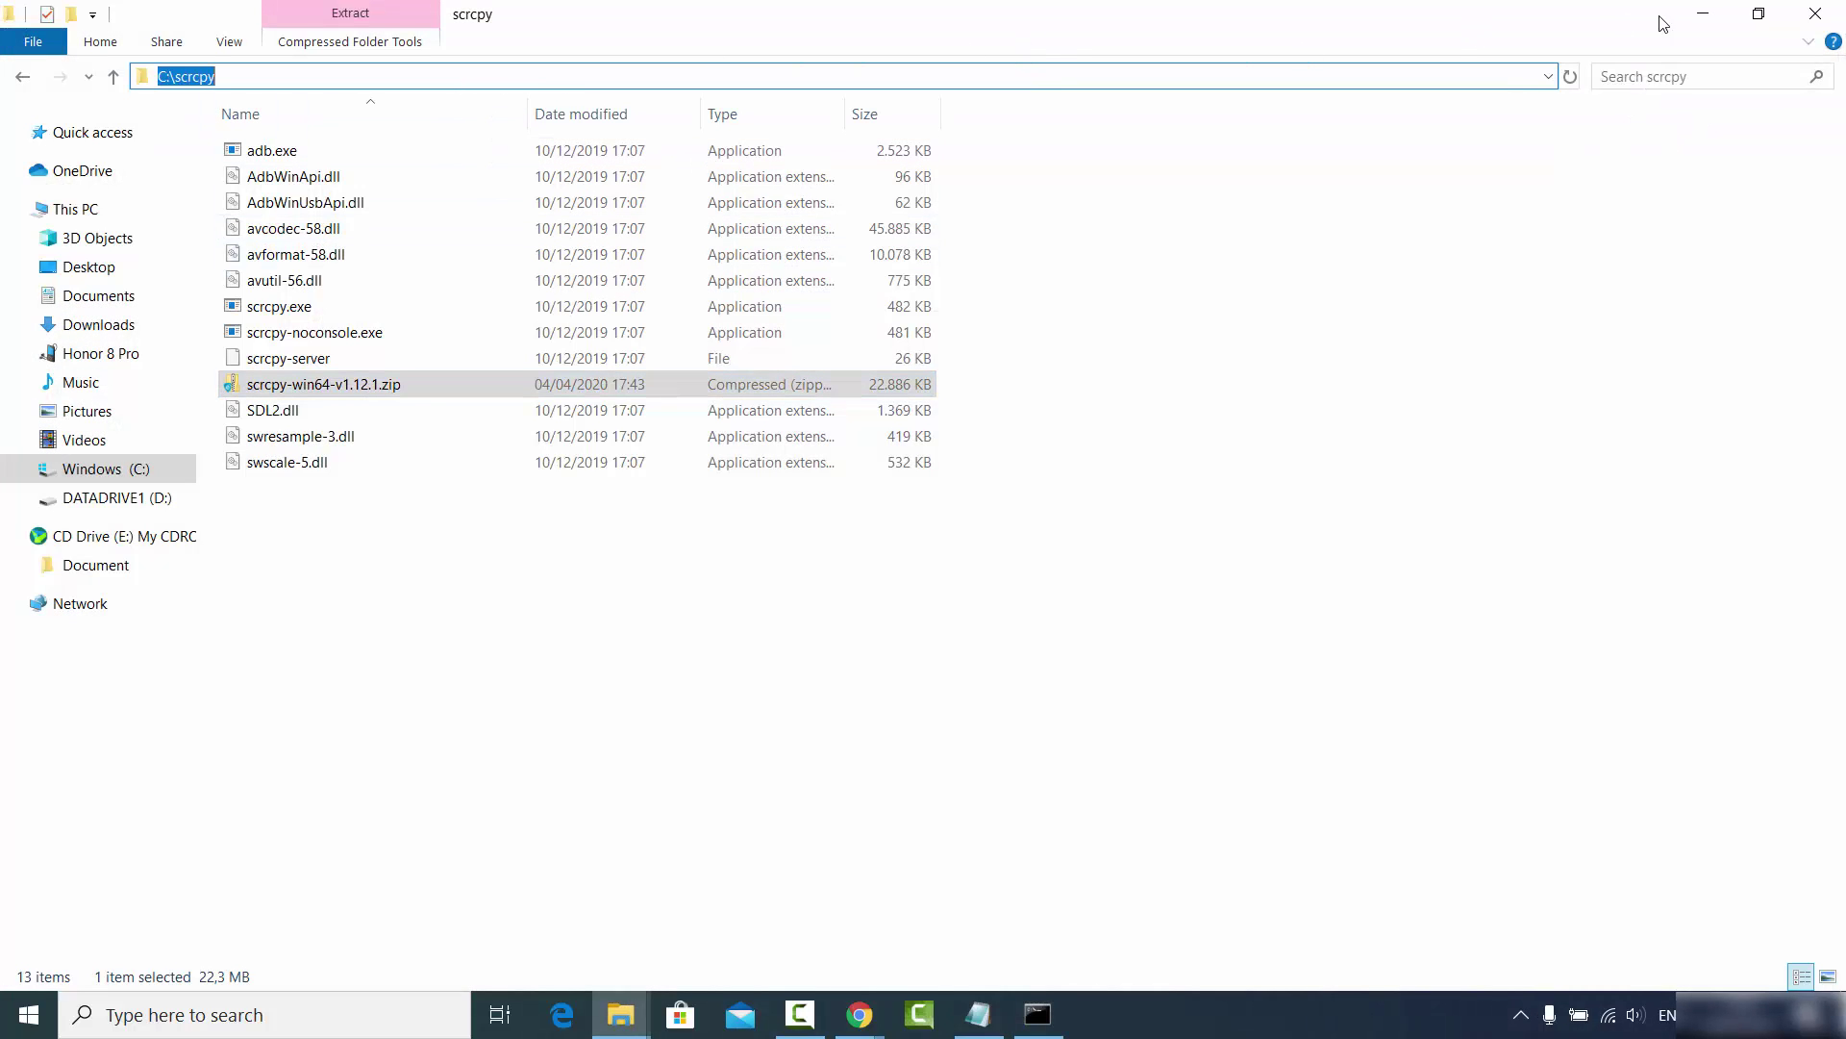
click(1703, 14)
click(1703, 13)
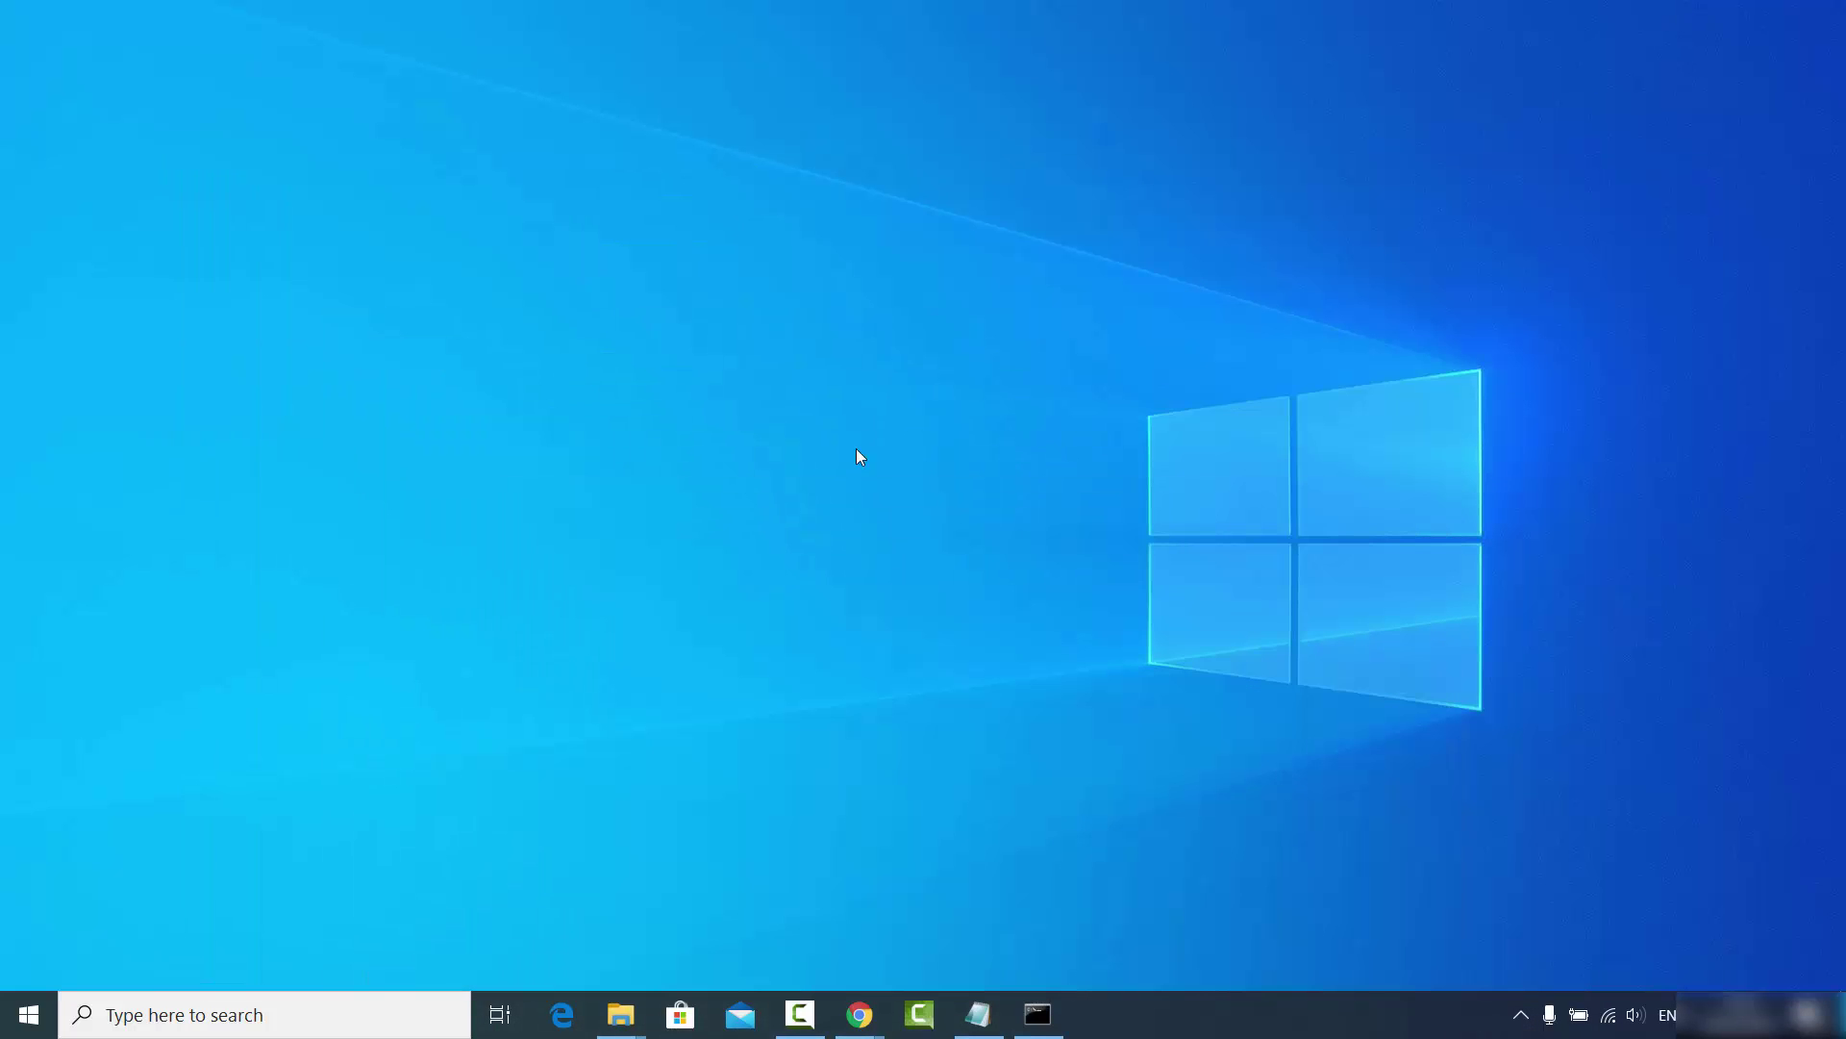
Search Windows Settings for env and open the Environment Variables dialog through the system environment variables option.
click(29, 1015)
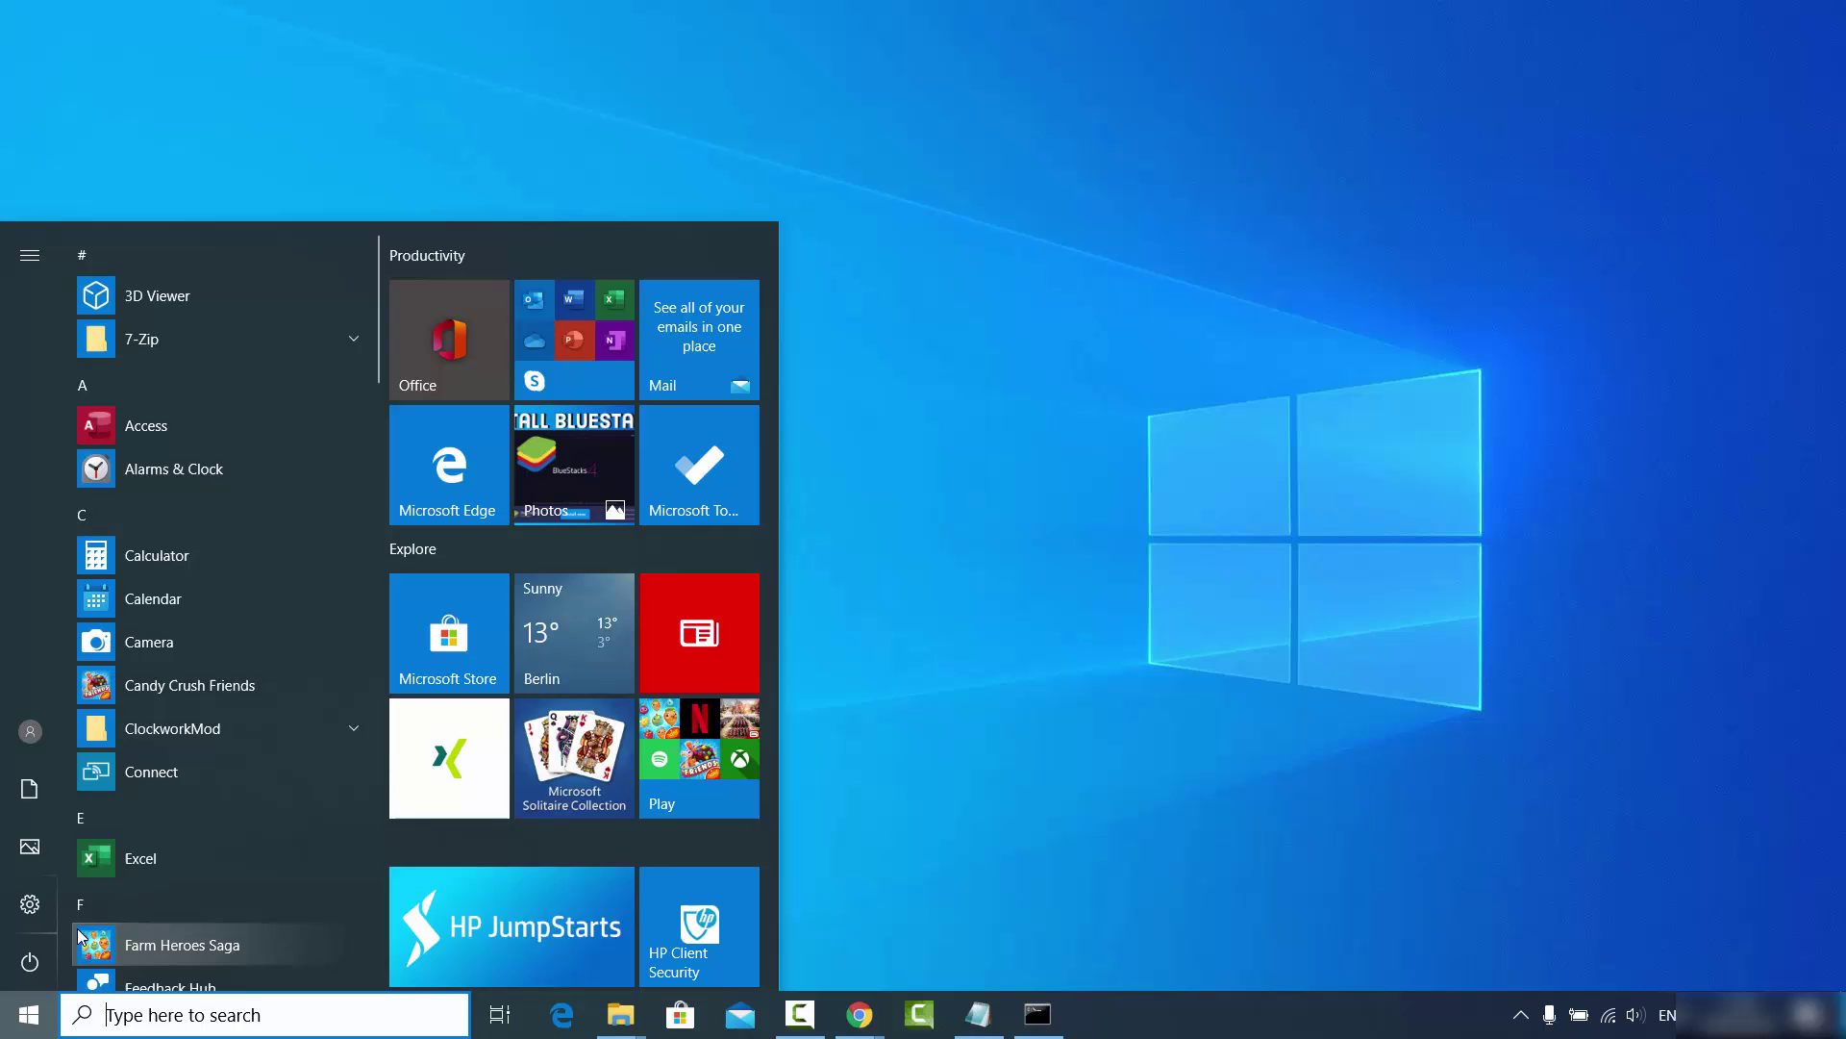
click(30, 904)
click(544, 438)
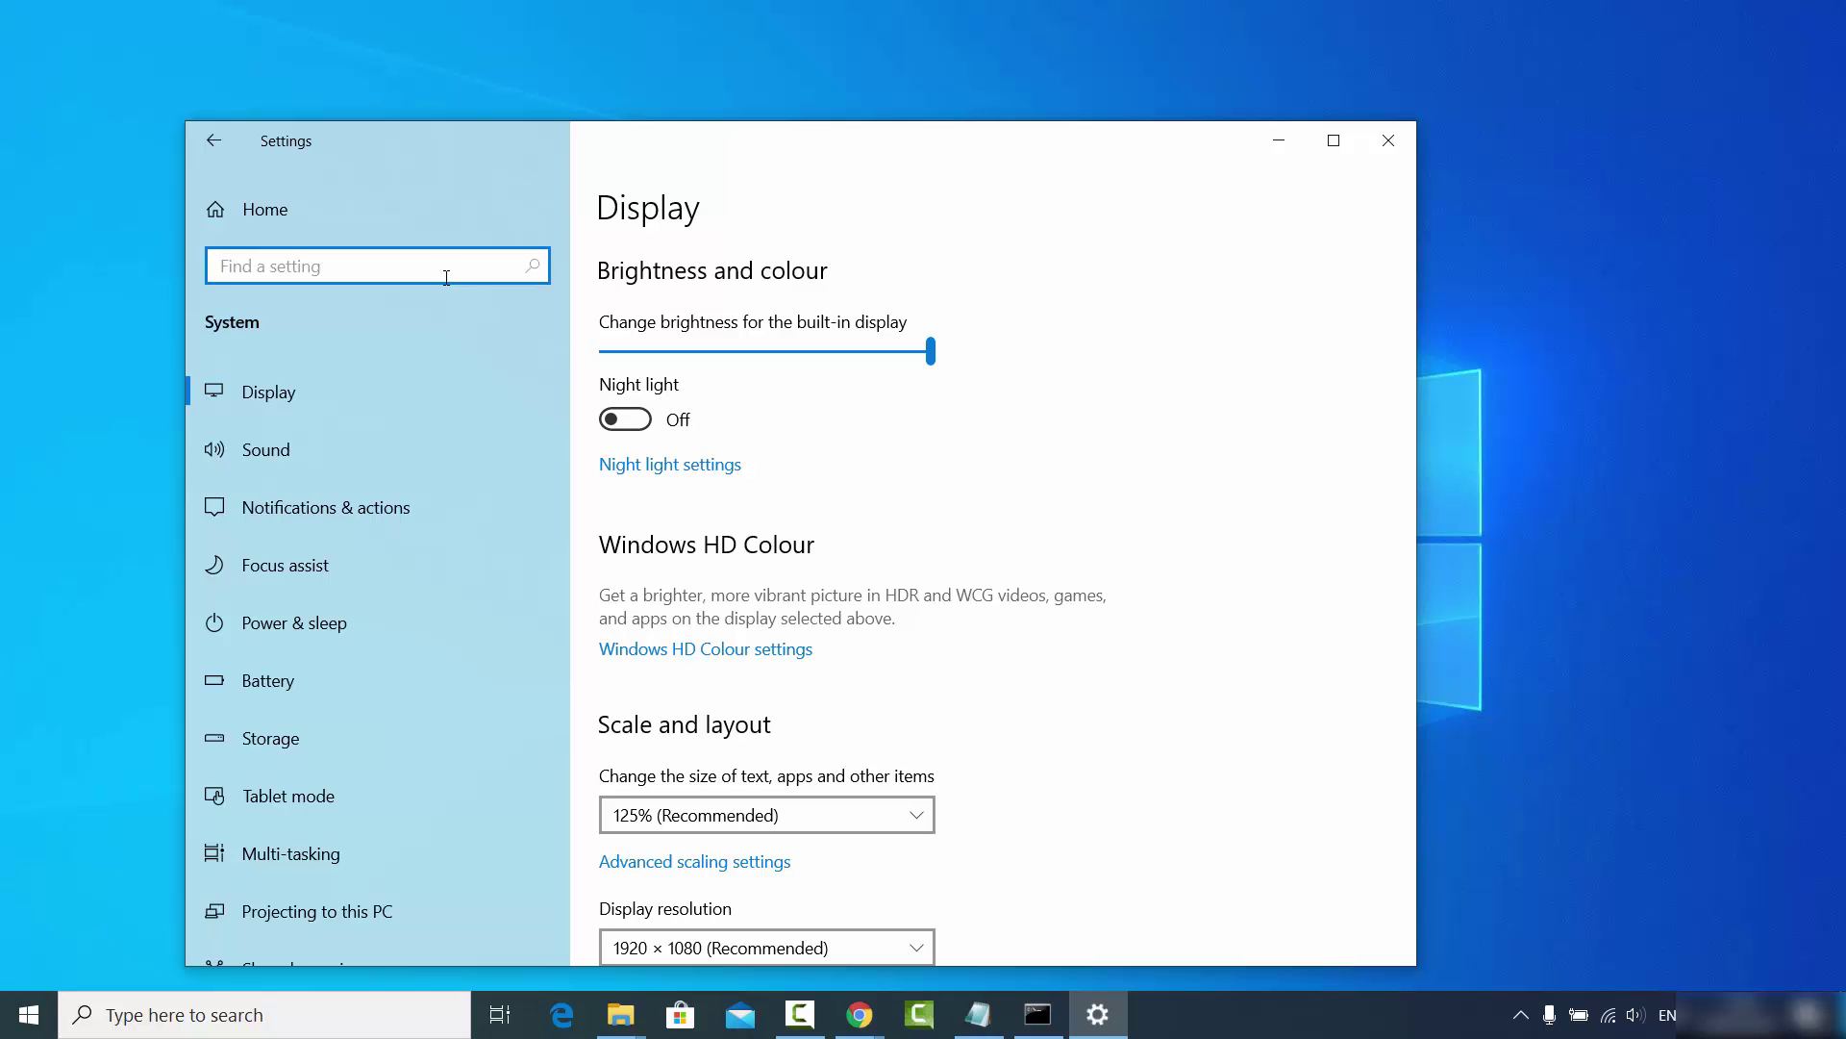
text(env)
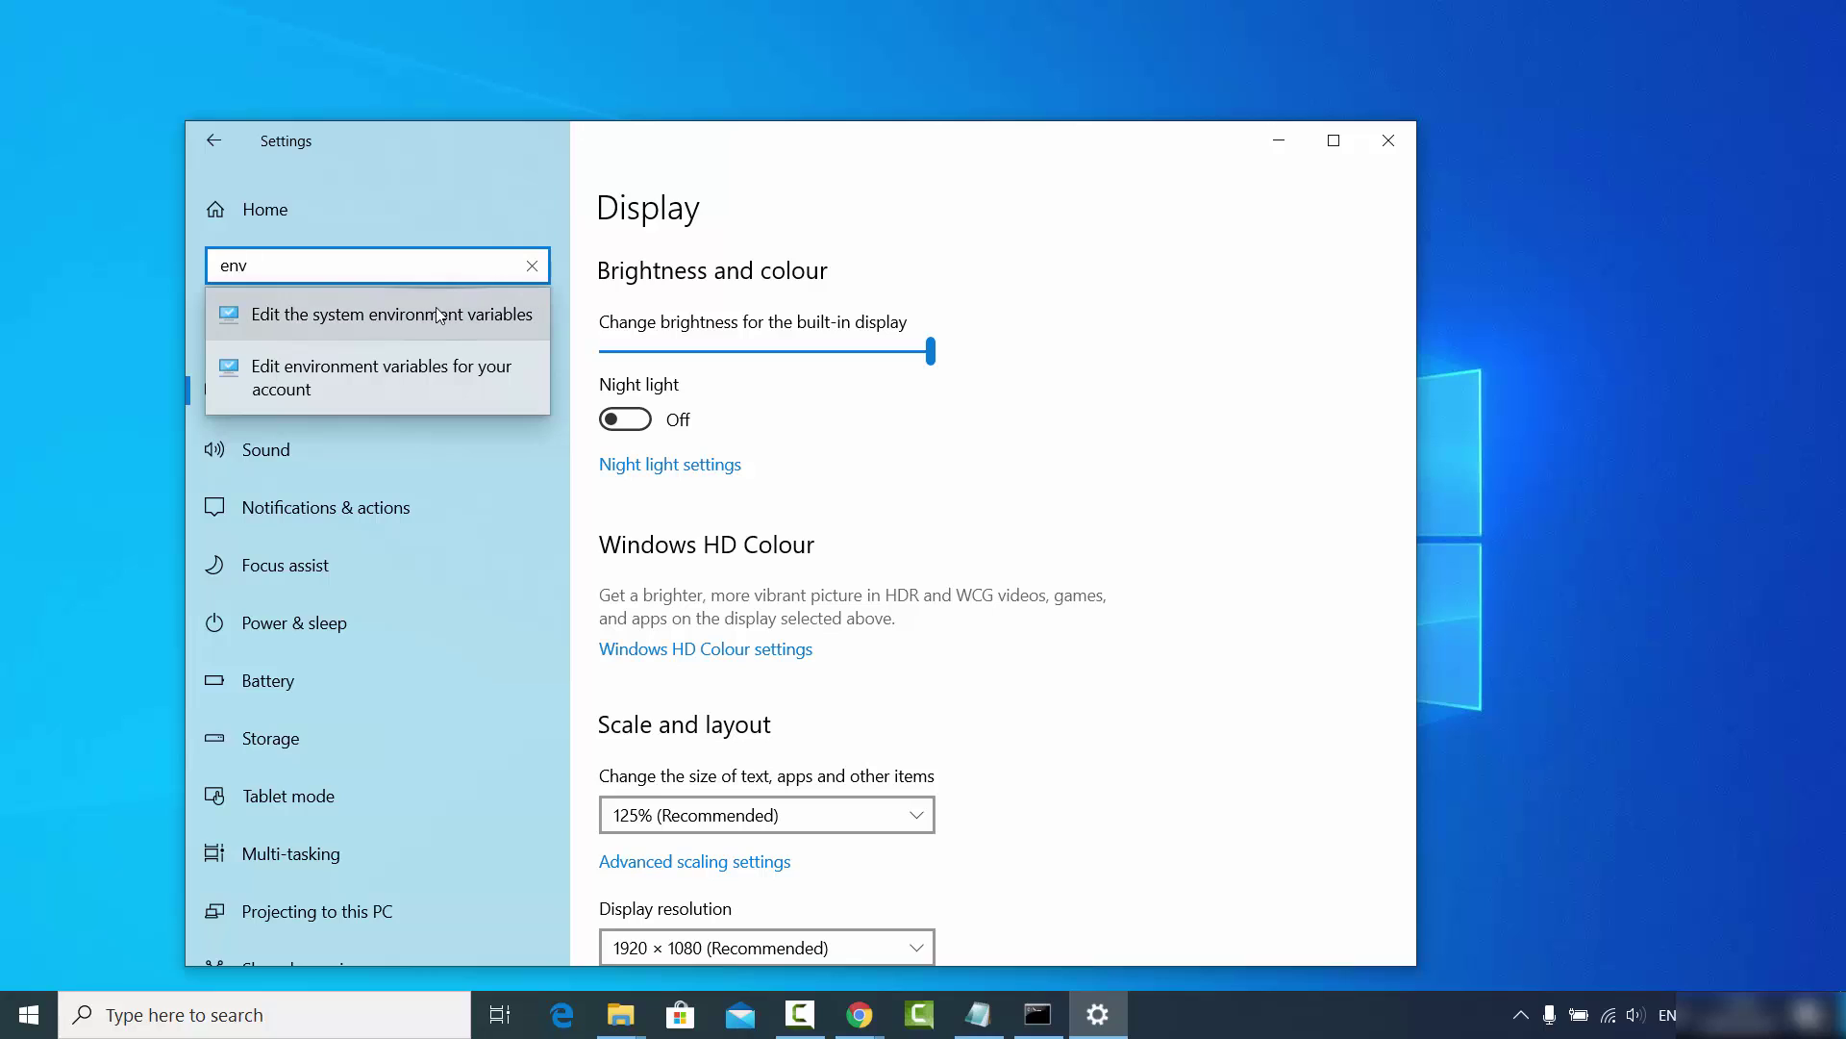
click(293, 323)
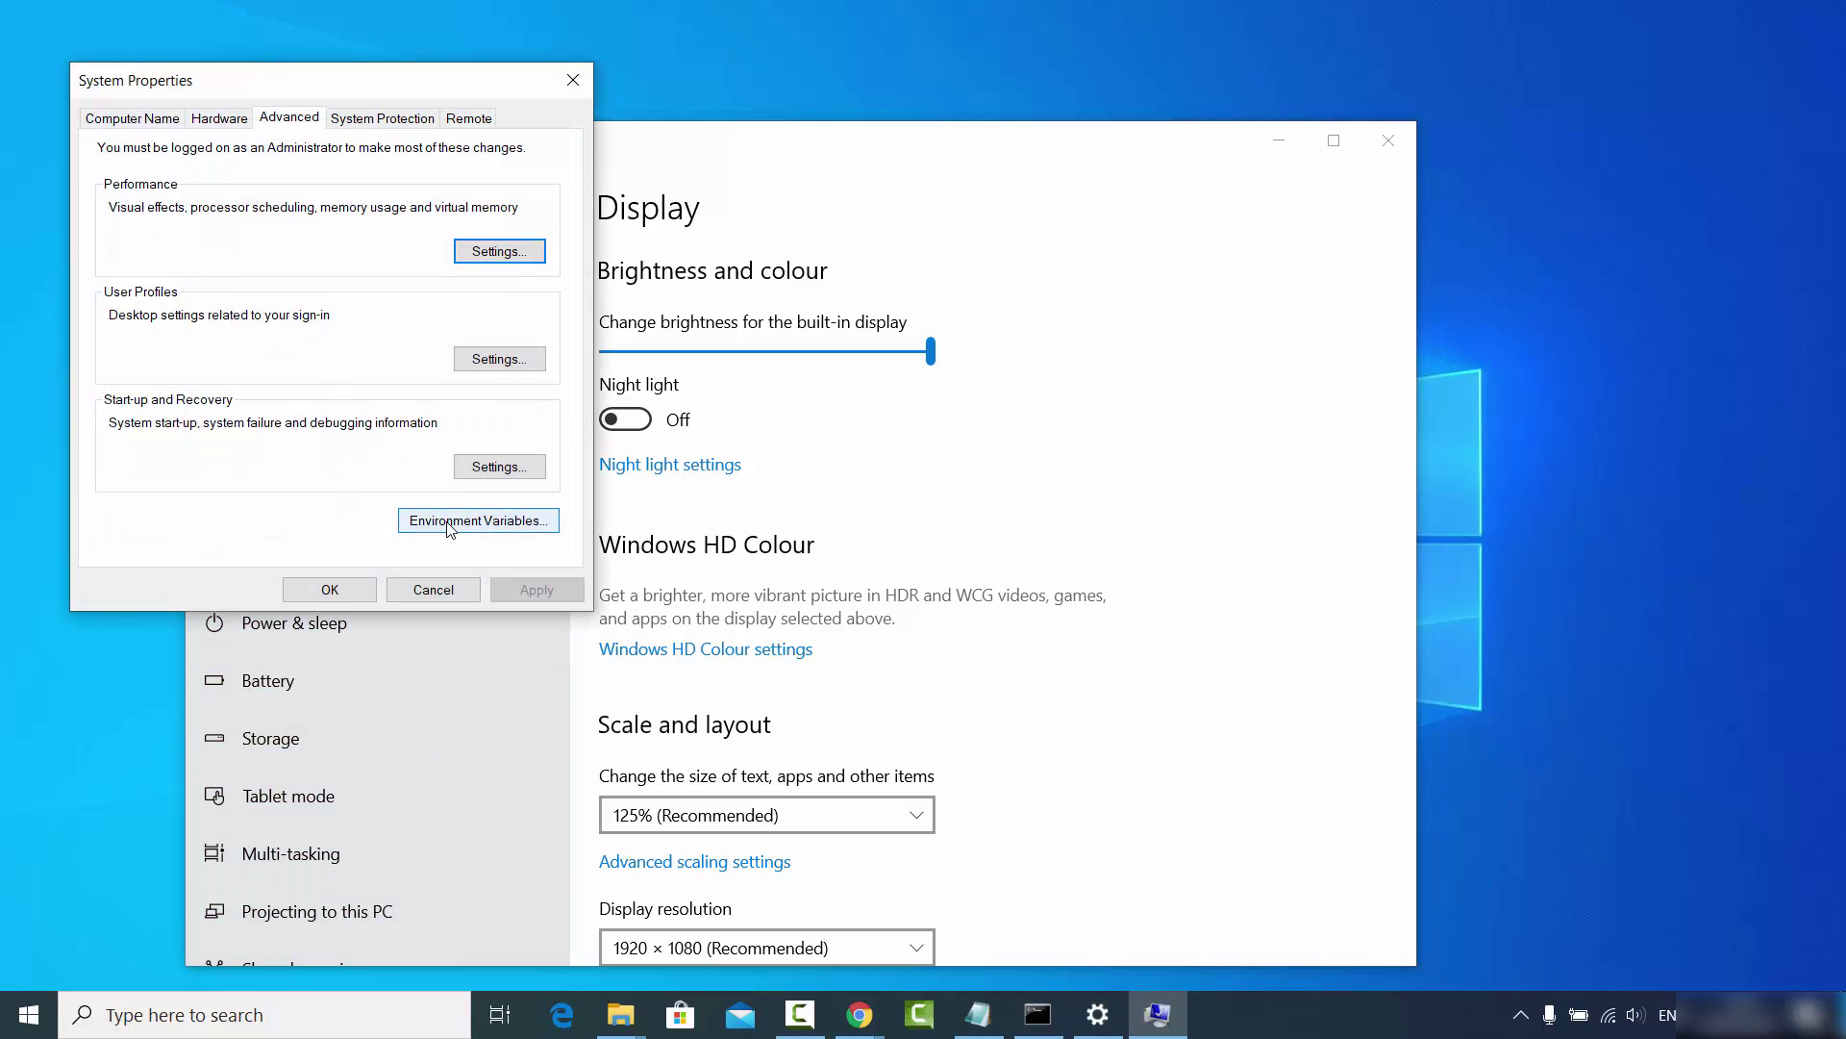
click(455, 523)
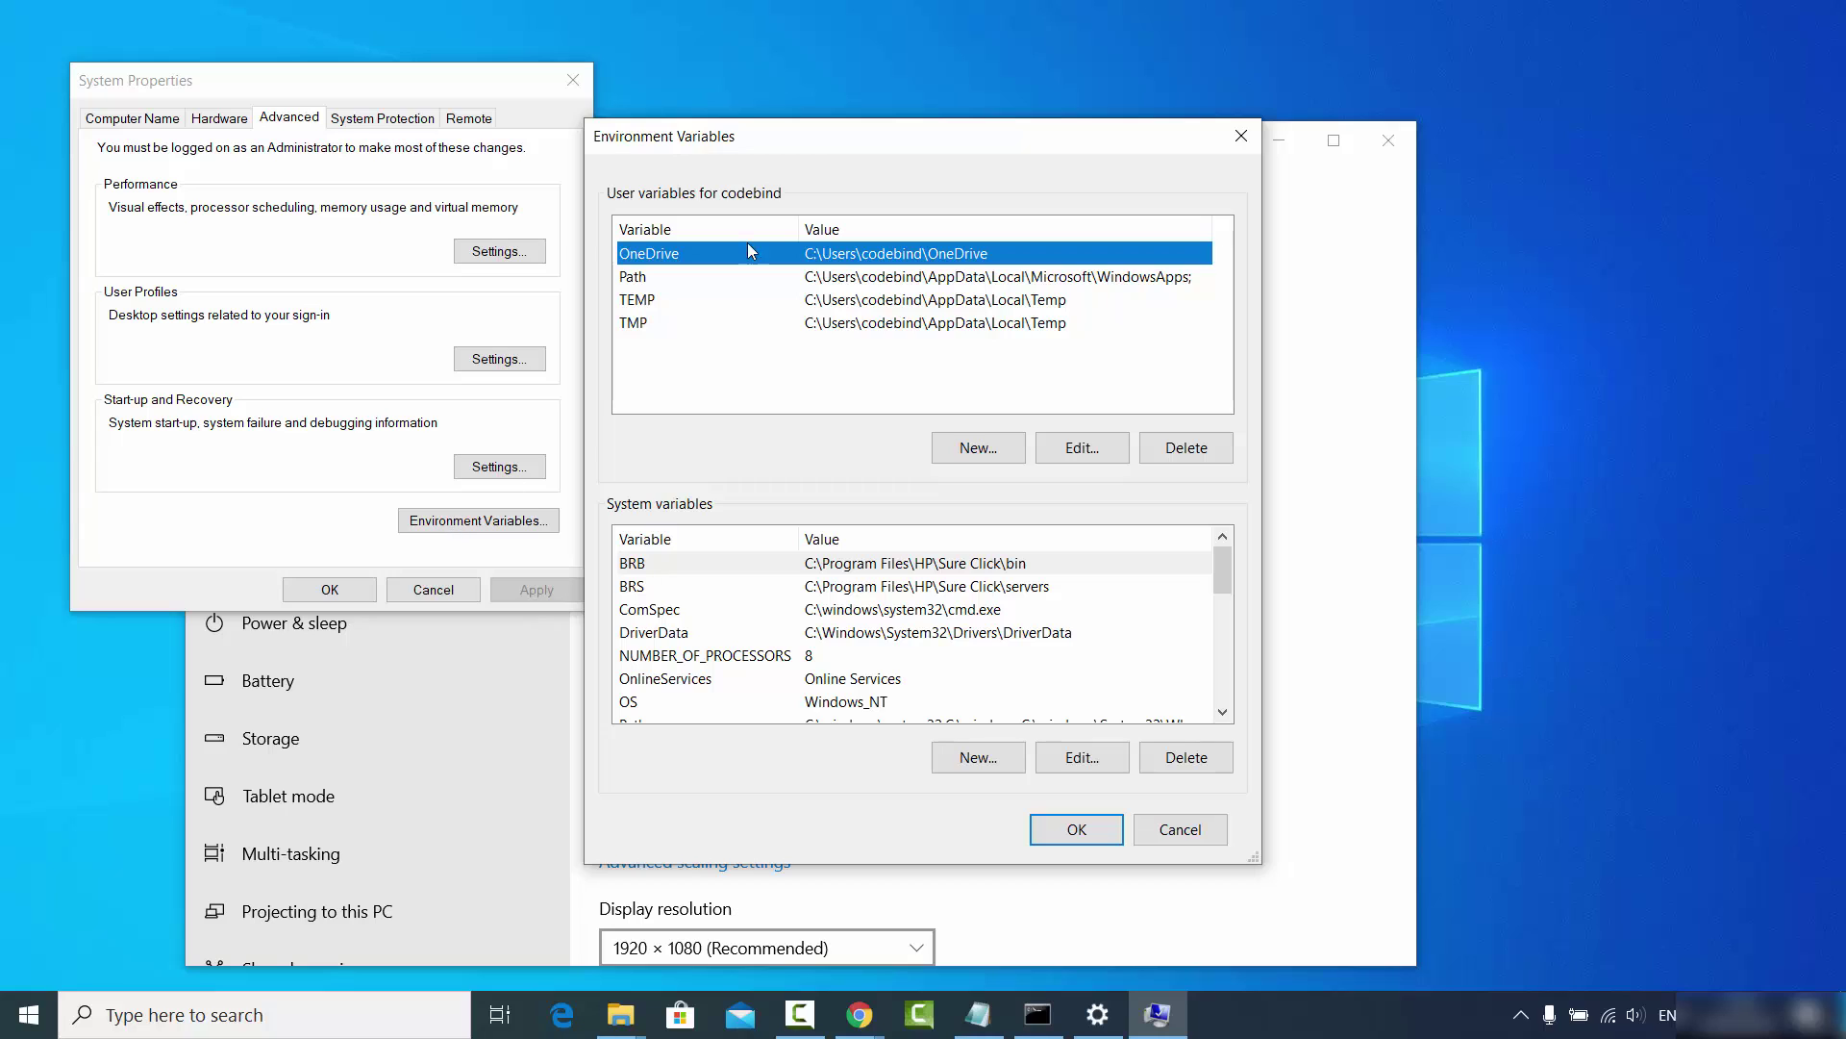
Add C:\scrcpy as a new entry in the system Path variable.
drag(788, 143, 723, 99)
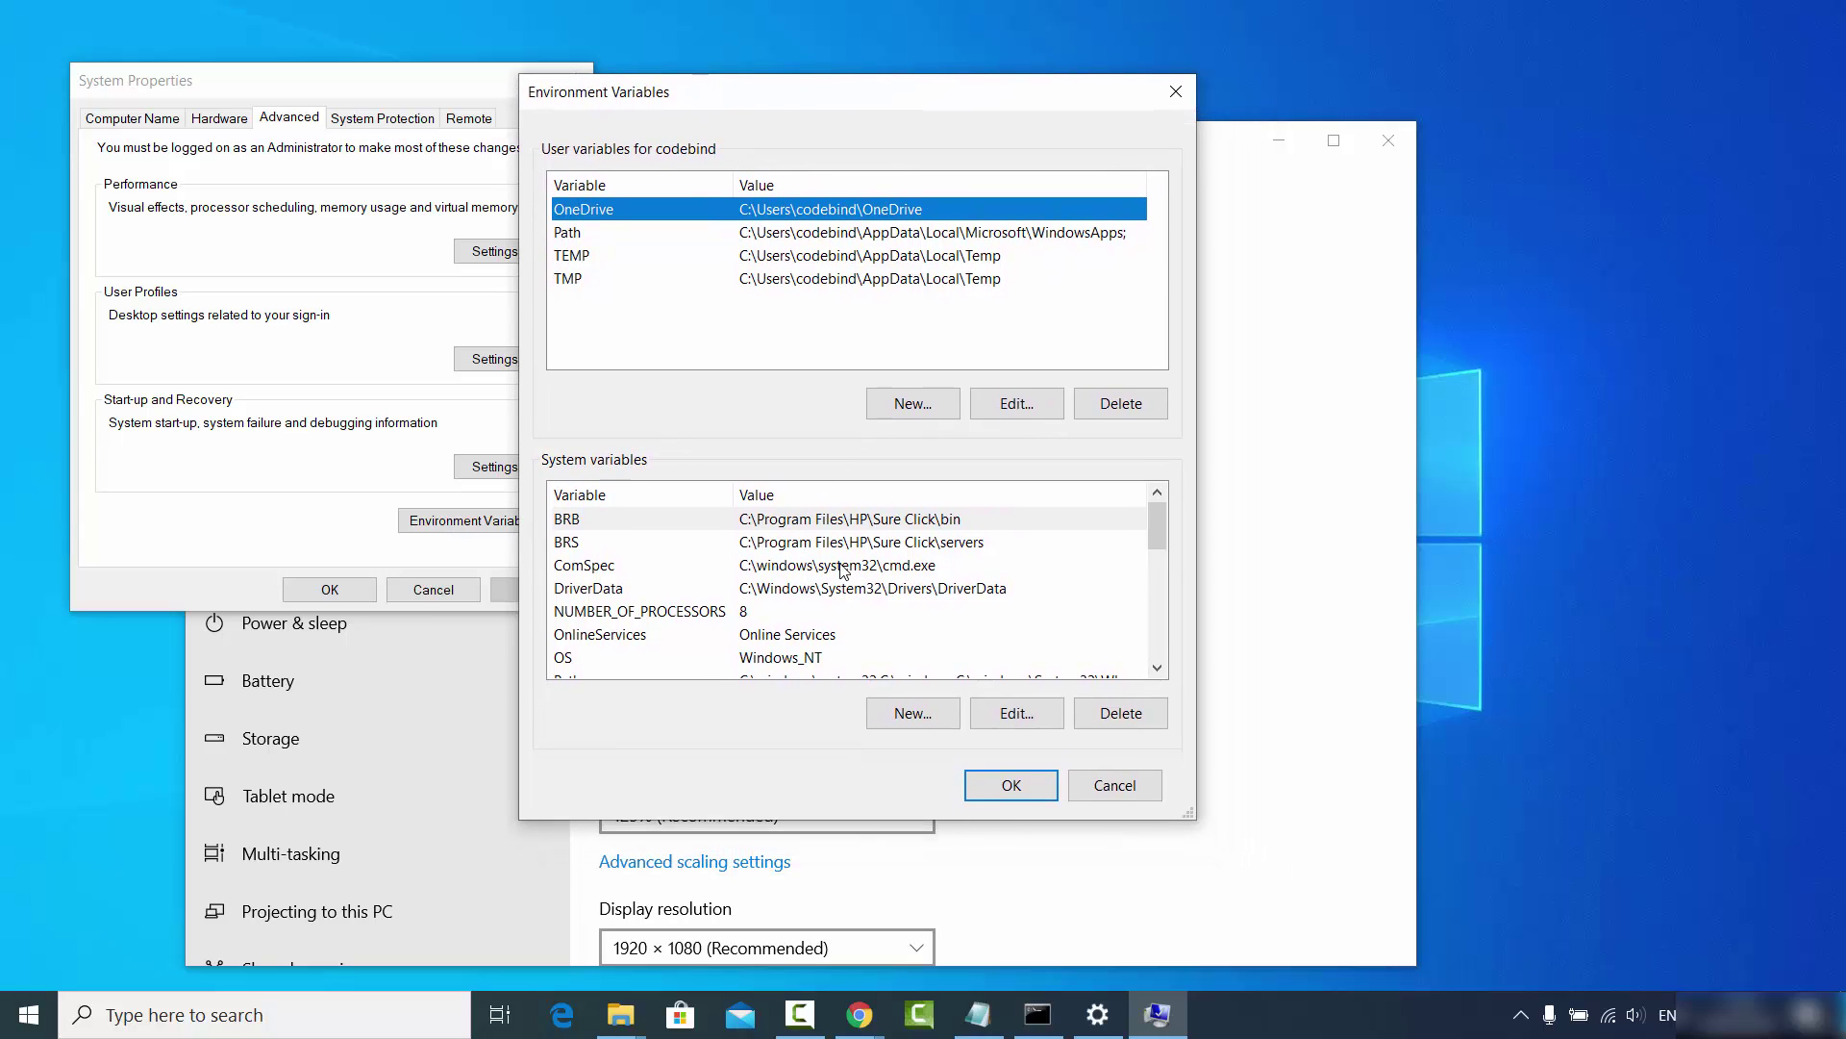
scroll(1106, 577, down, 2)
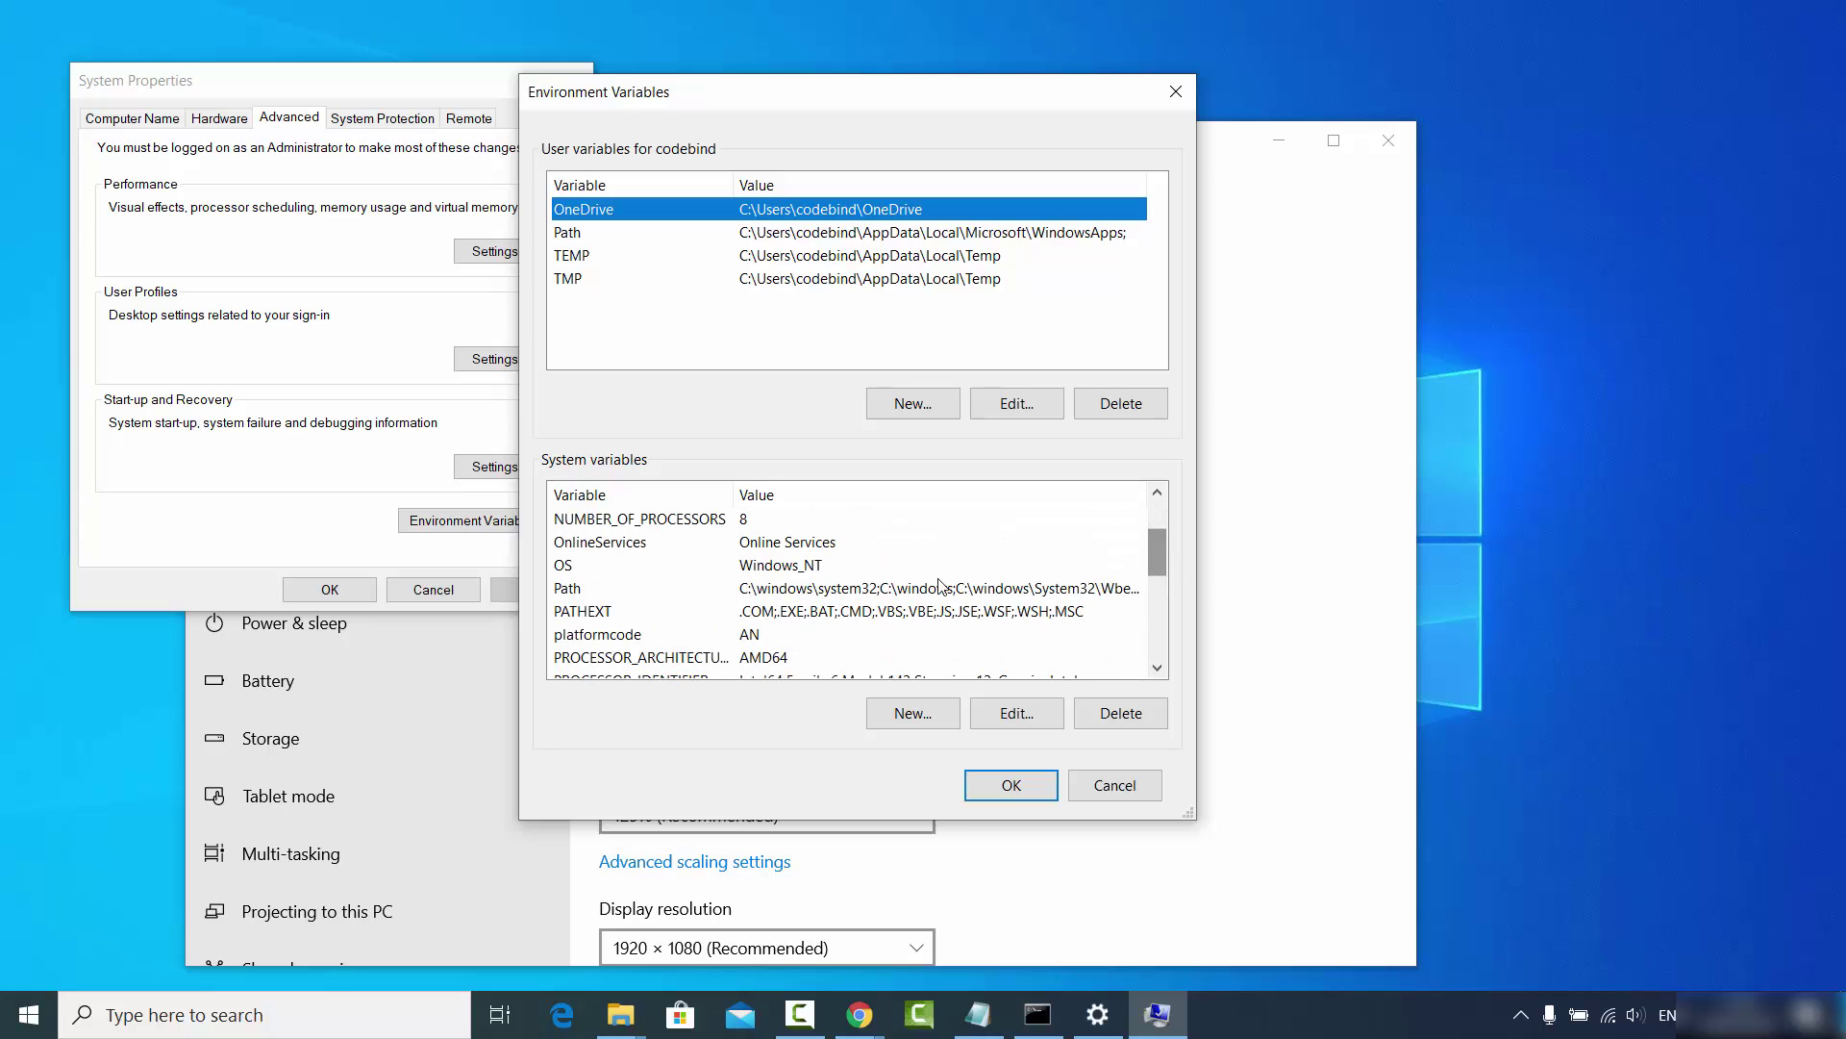
click(909, 590)
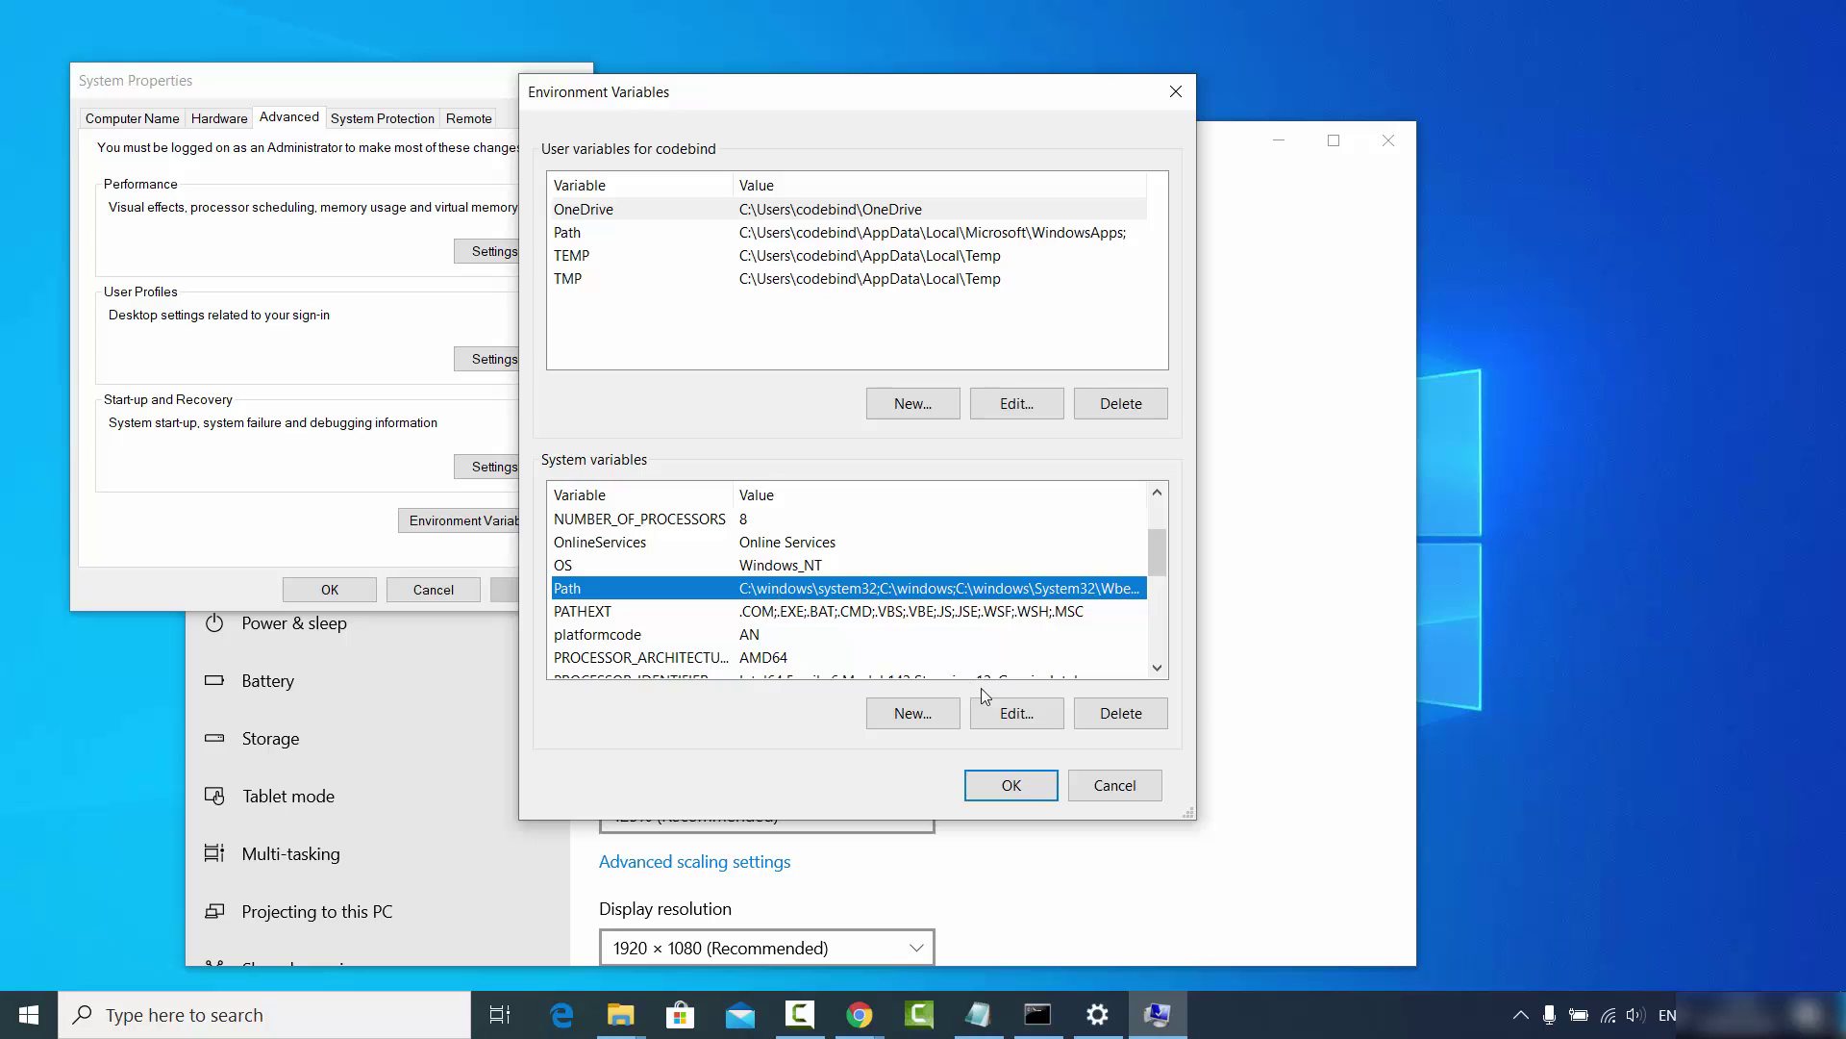
click(1008, 717)
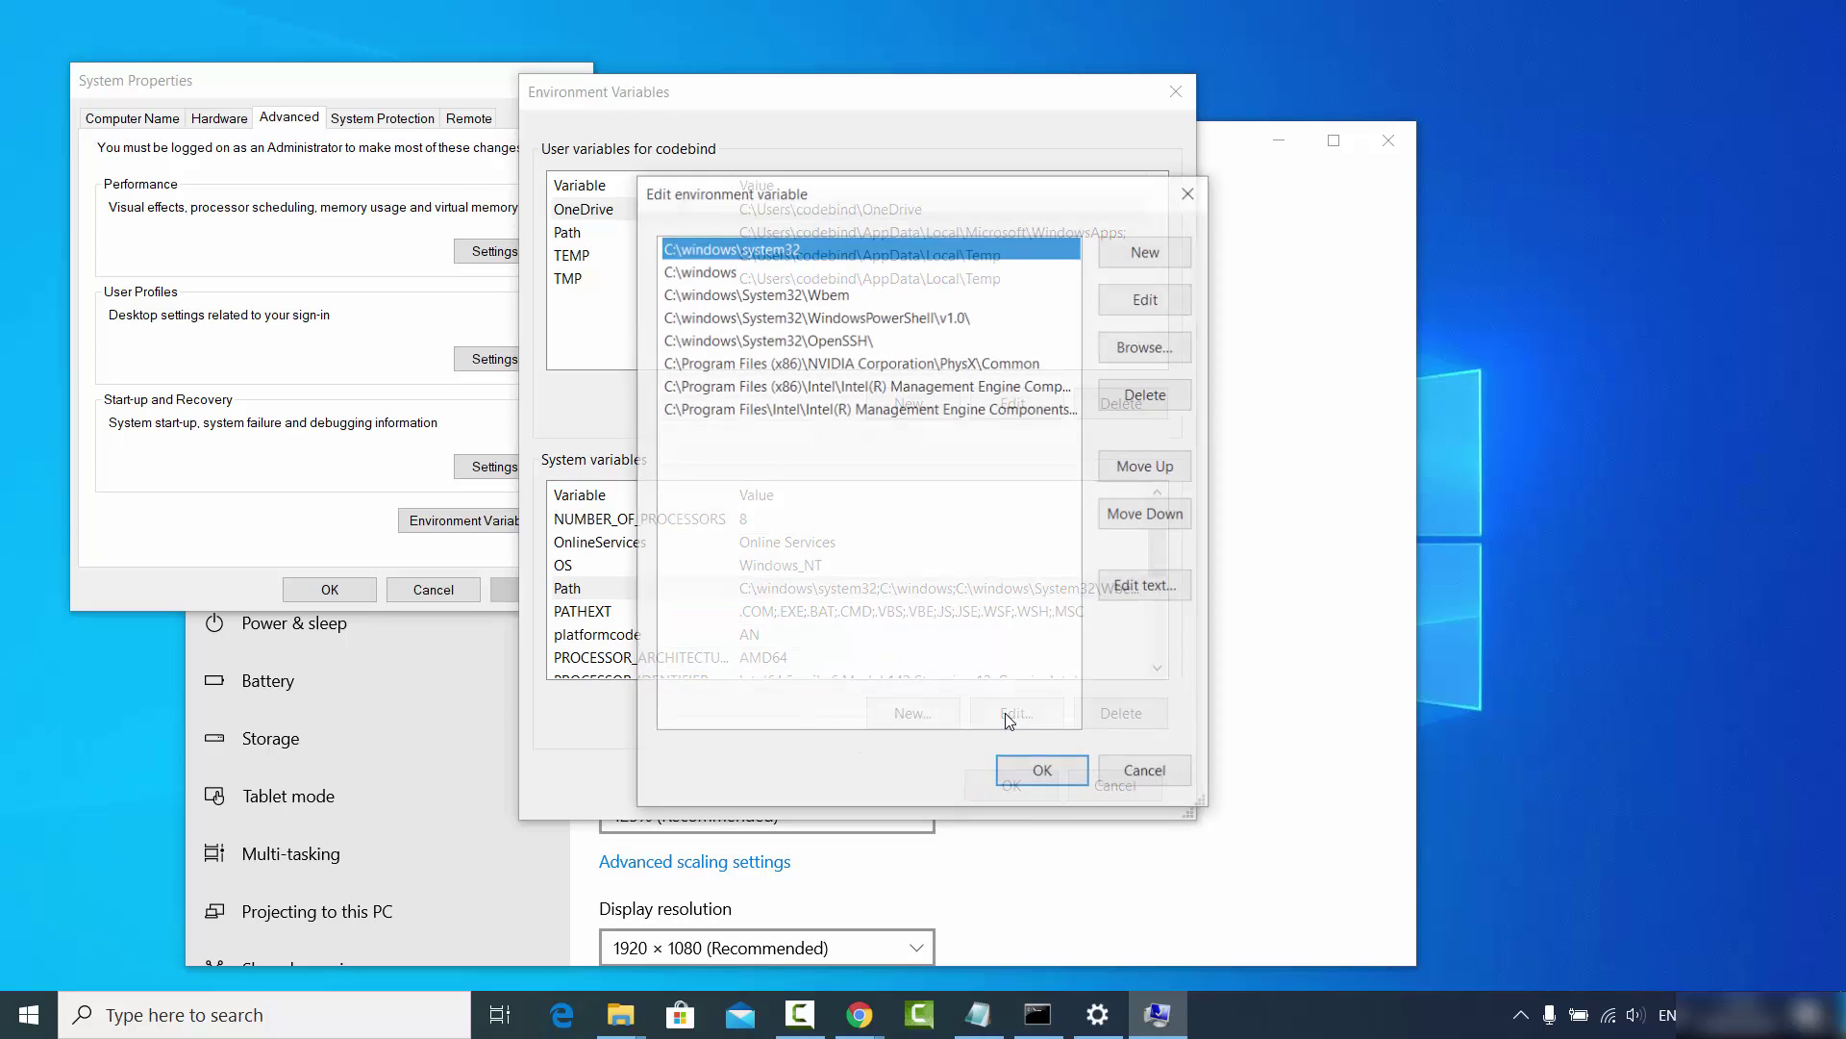
click(1132, 254)
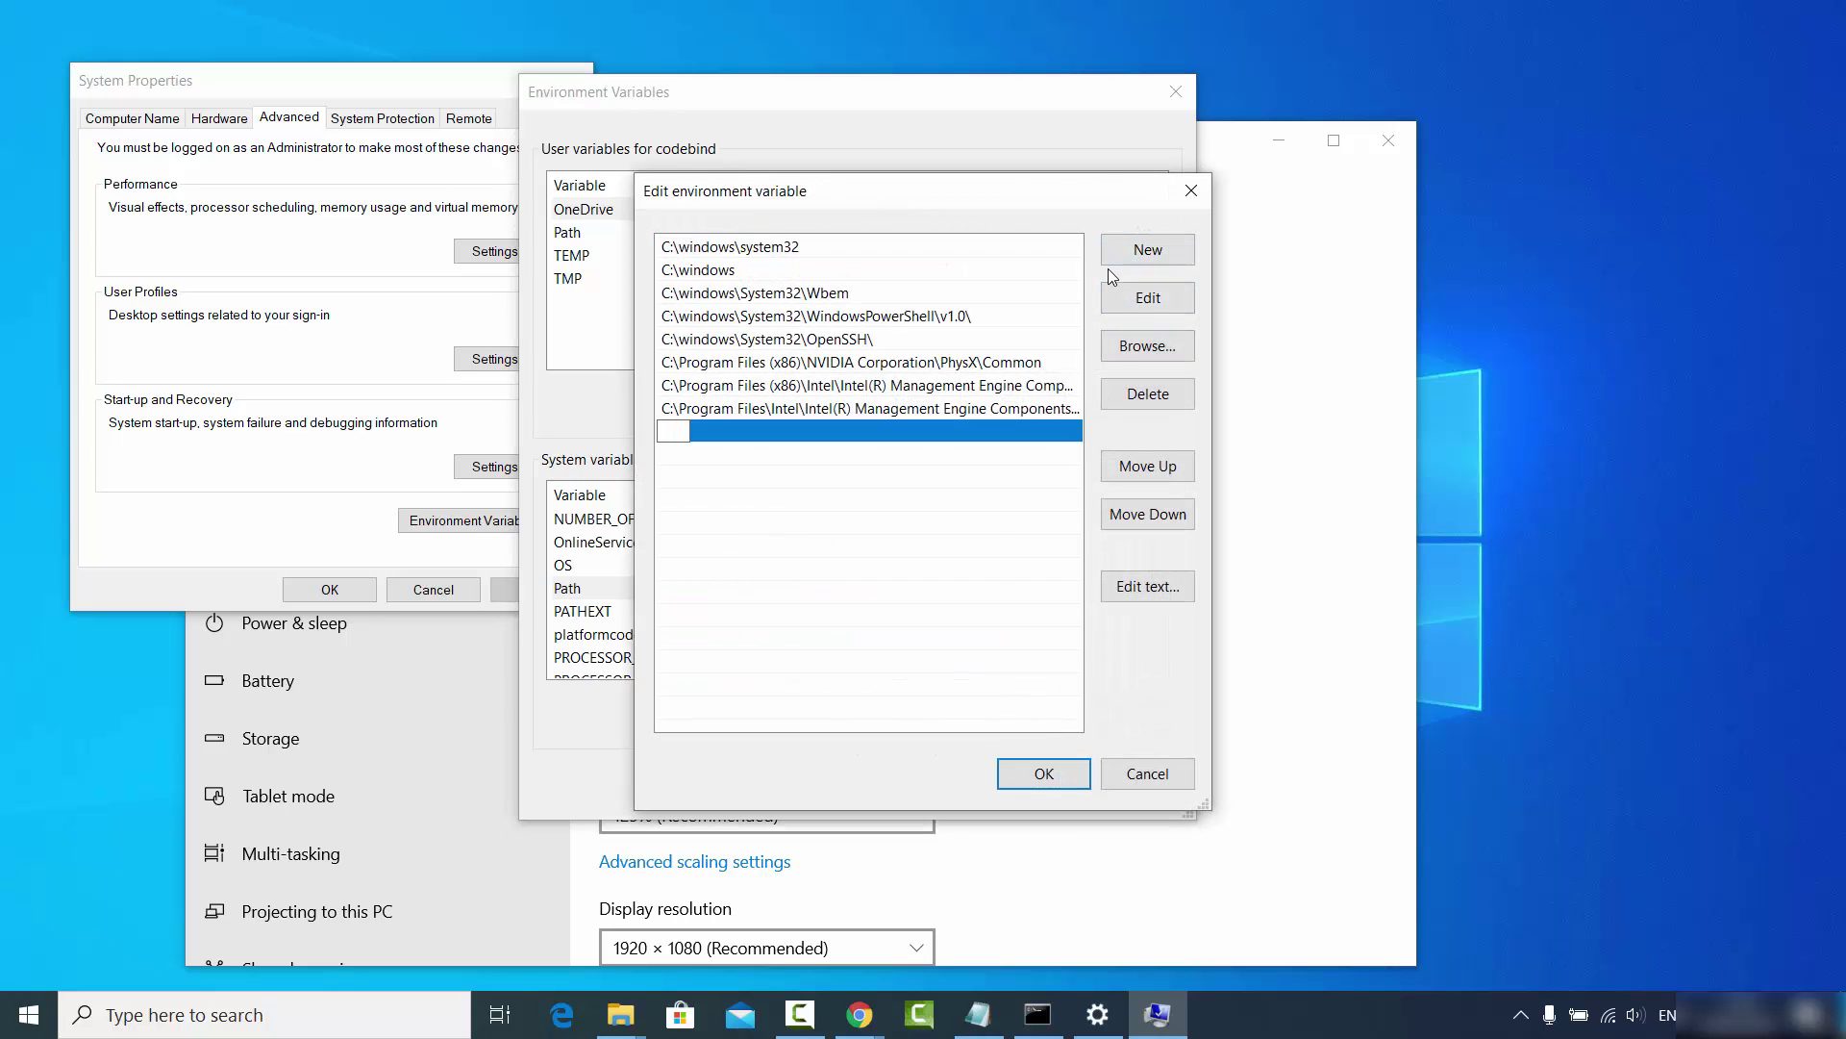
text(C:\scrcpy)
key(Return)
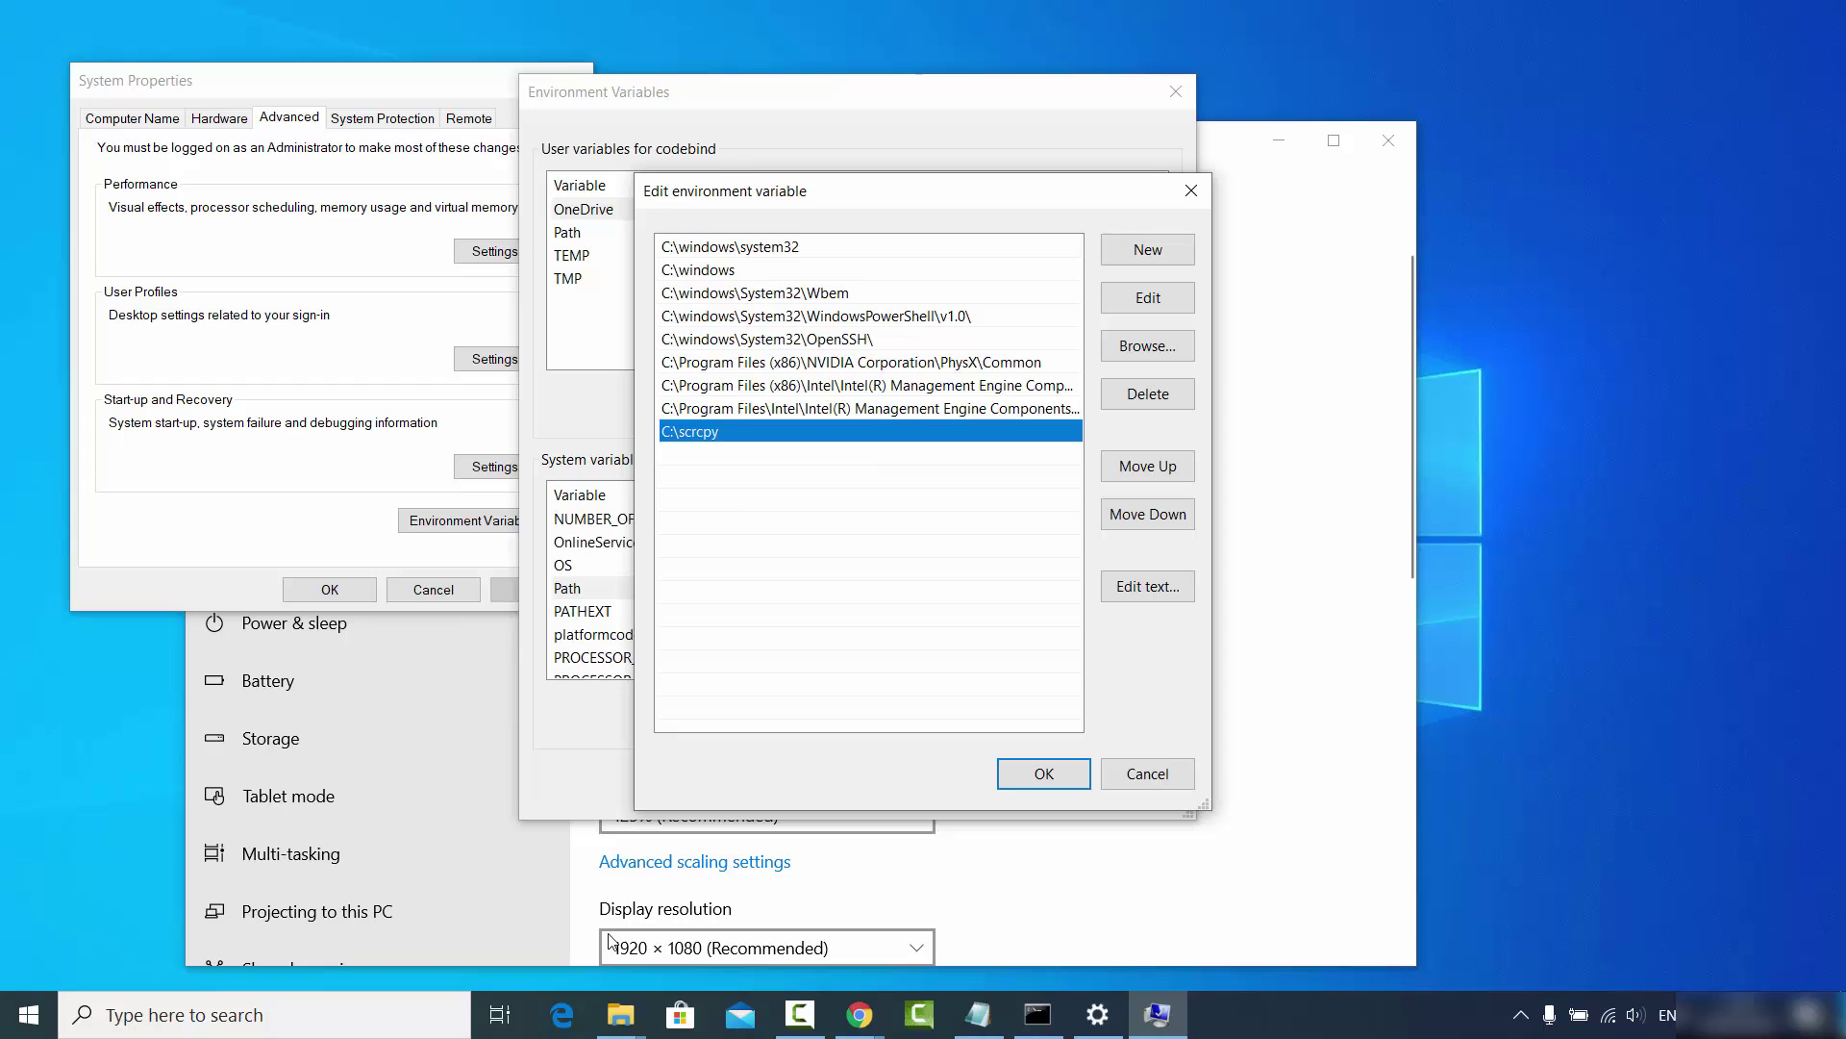
Switch to the scrcpy folder in File Explorer and show its full path for comparison with the new Path entry.
click(620, 1014)
click(721, 933)
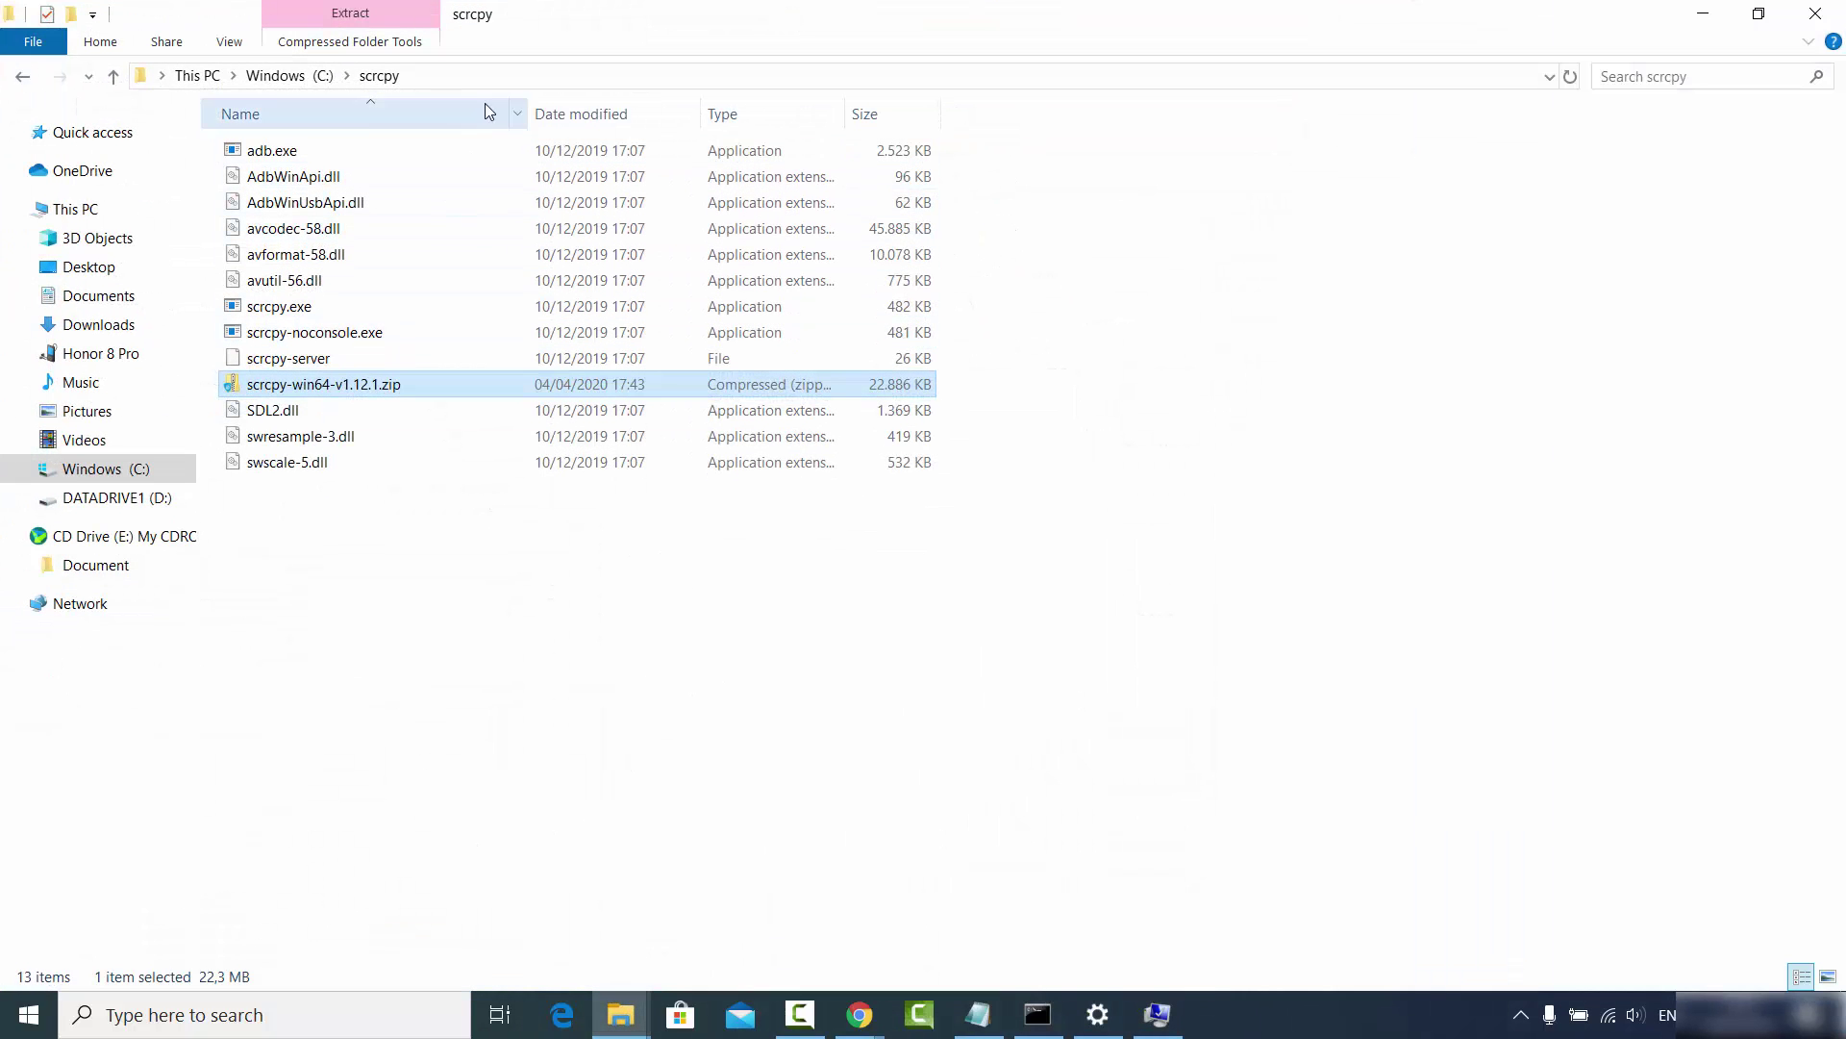
click(495, 75)
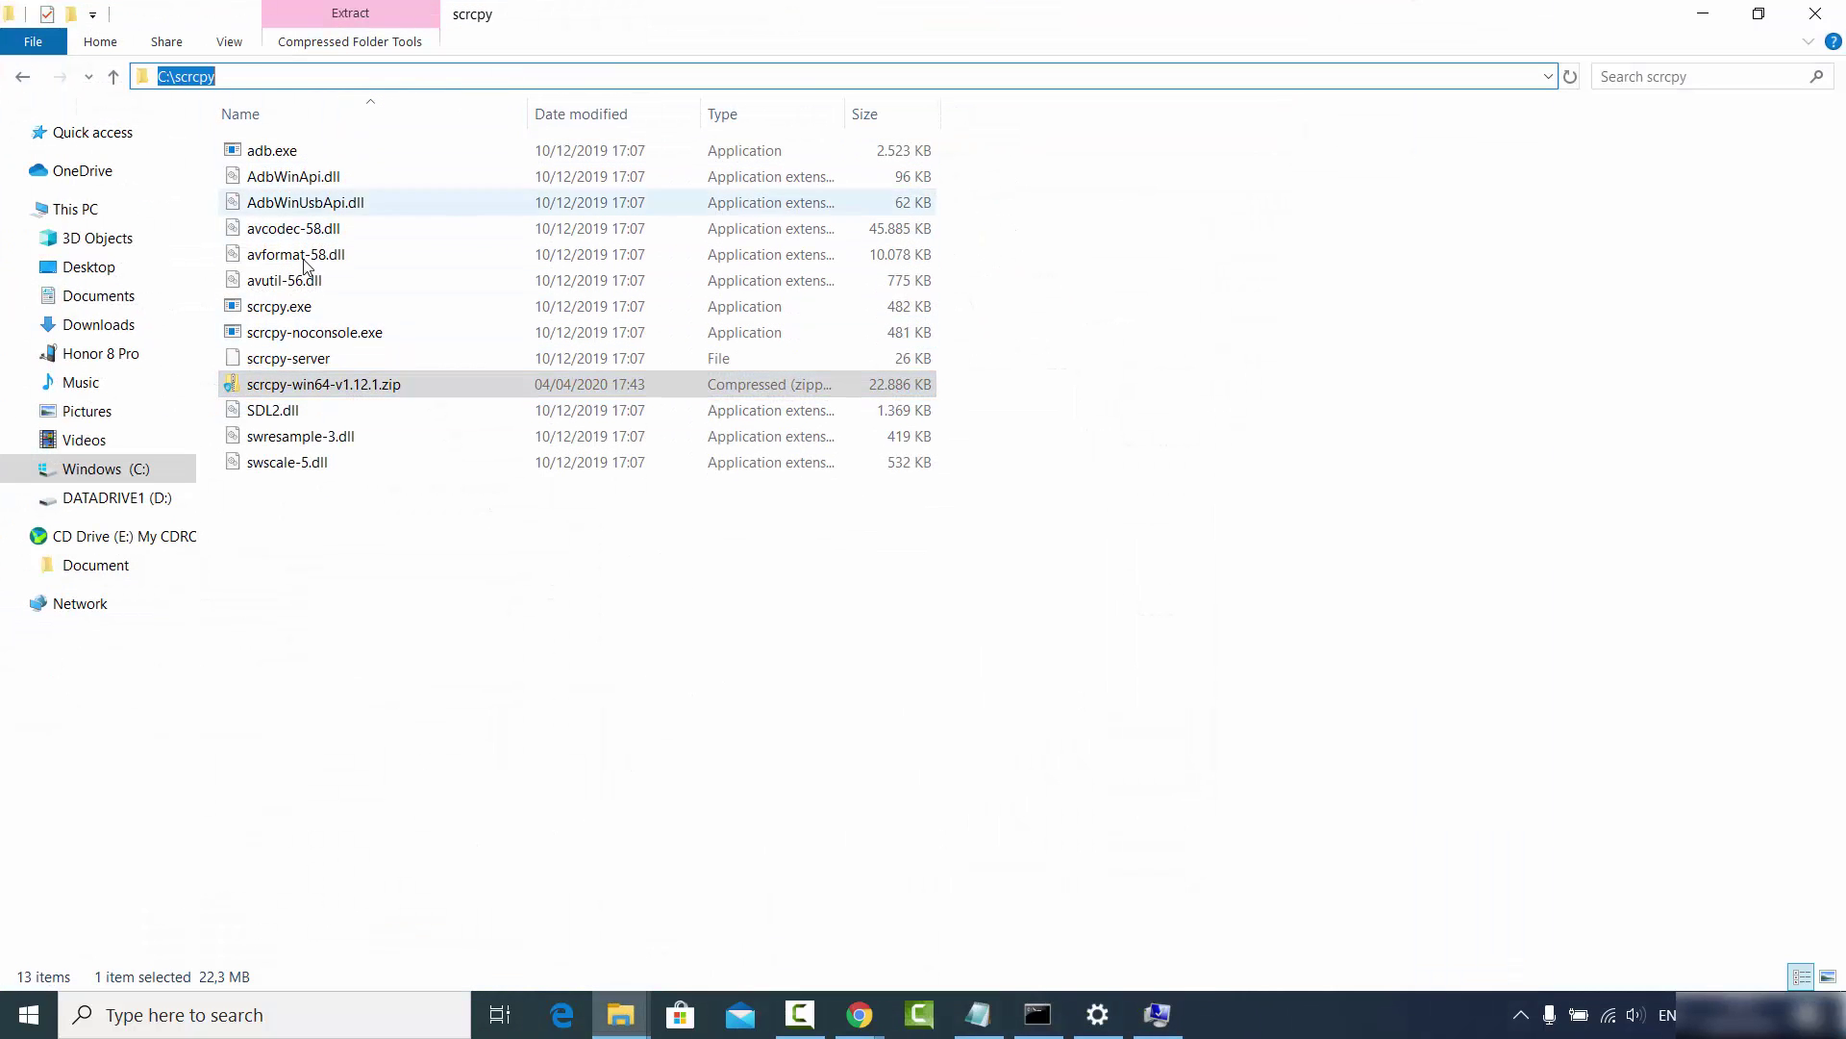
Minimize File Explorer, then save the system Path change by confirming the Path editor, Environment Variables and System Properties dialogs.
click(408, 68)
key(ctrl+shift+Left)
key(ctrl+shift+Left)
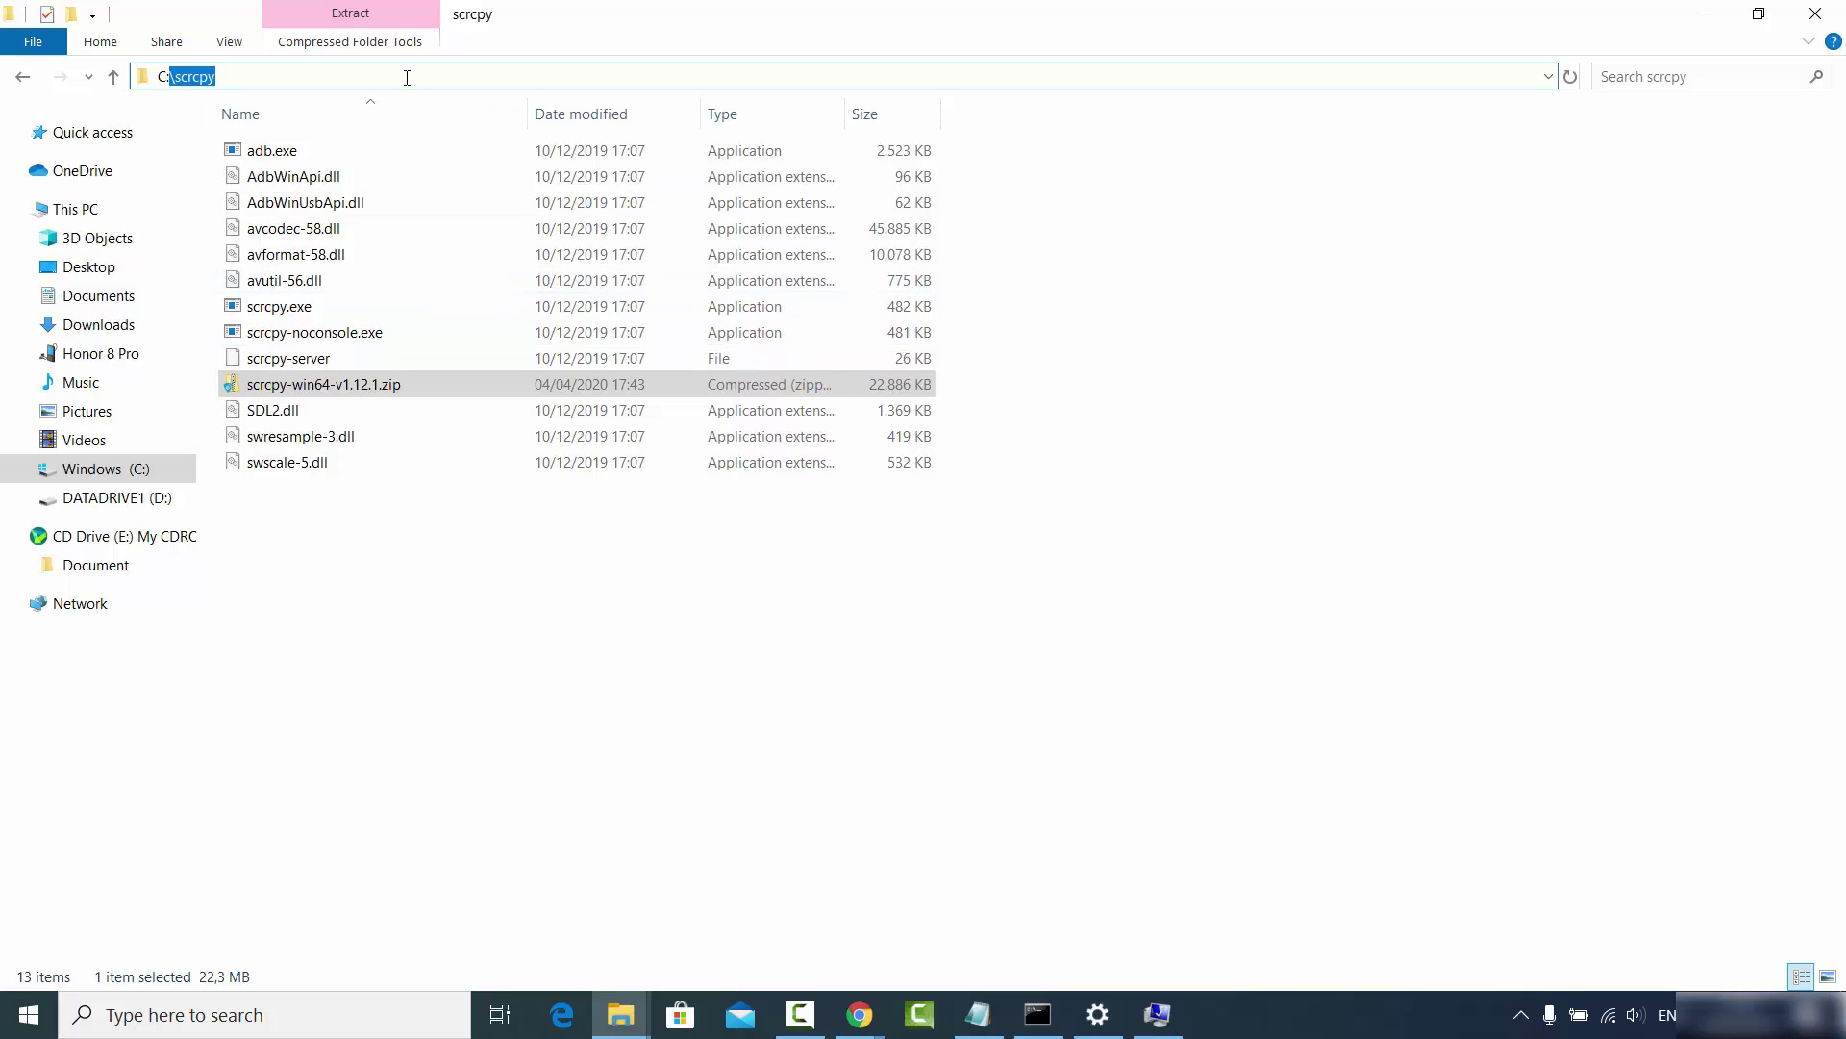
click(1703, 13)
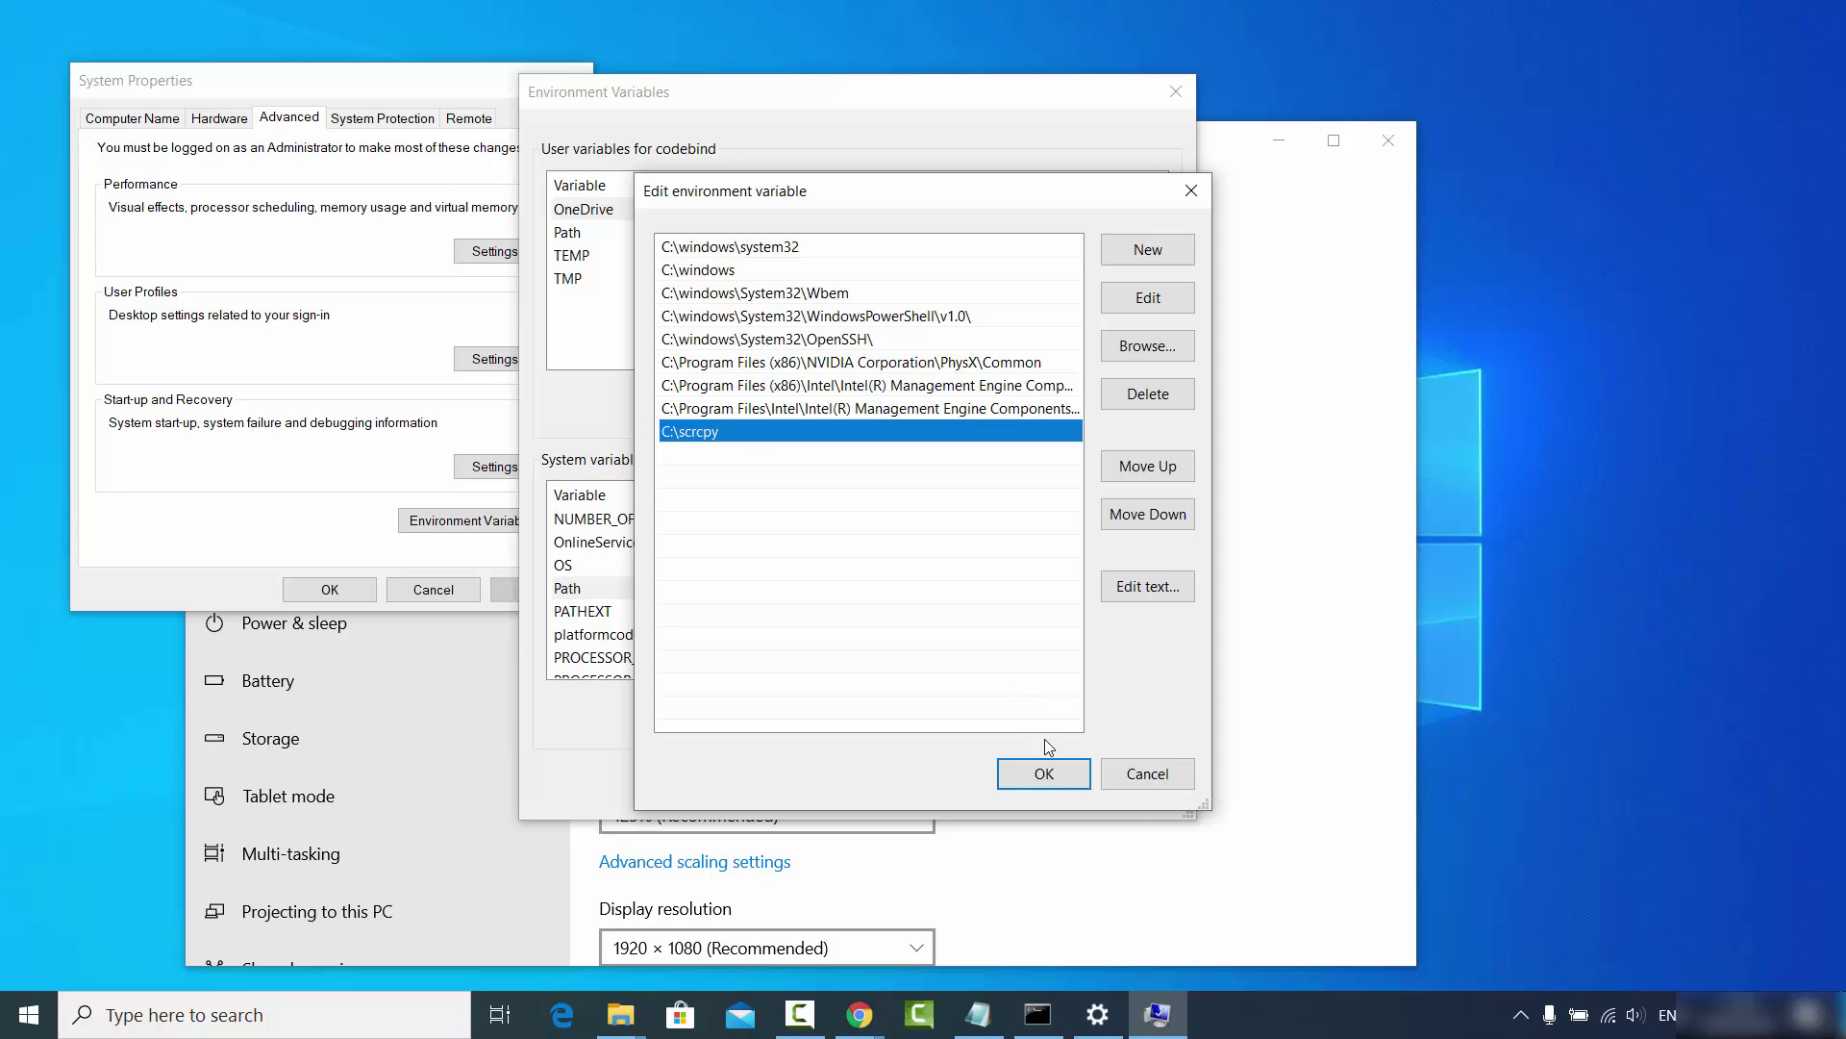
click(1056, 781)
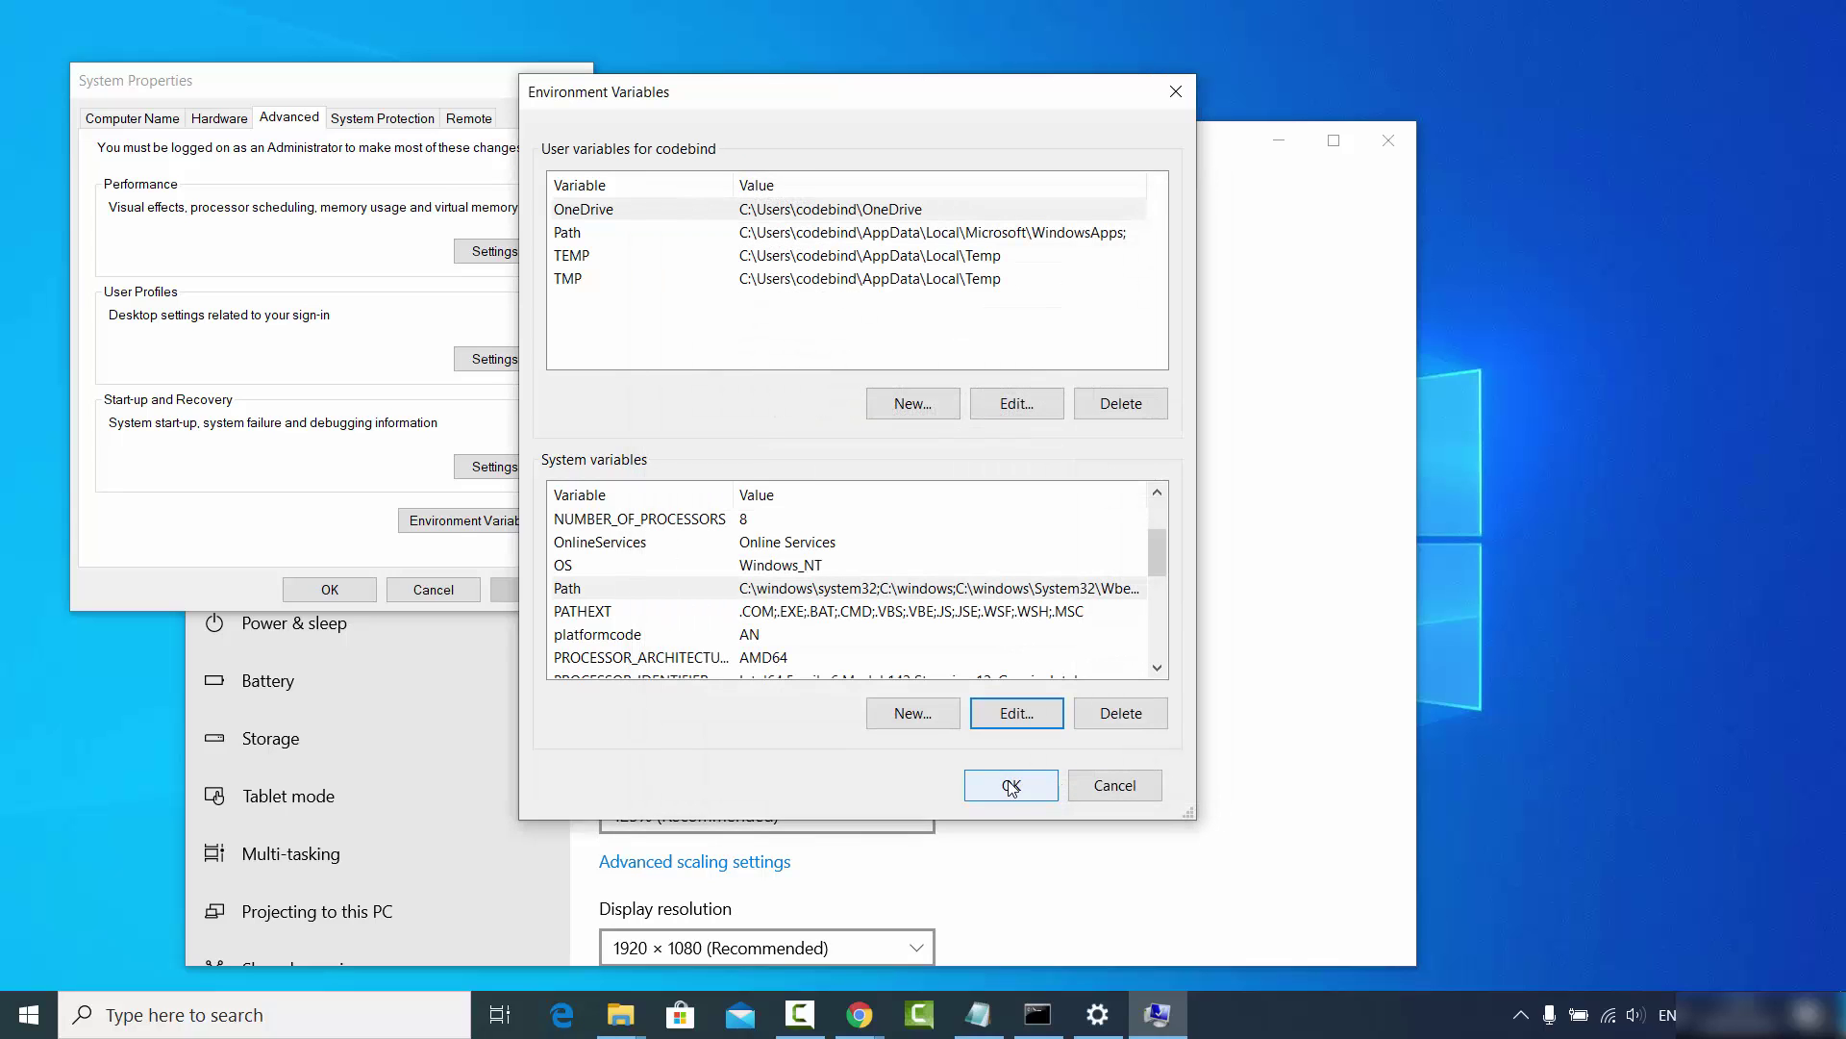
click(1012, 783)
click(312, 589)
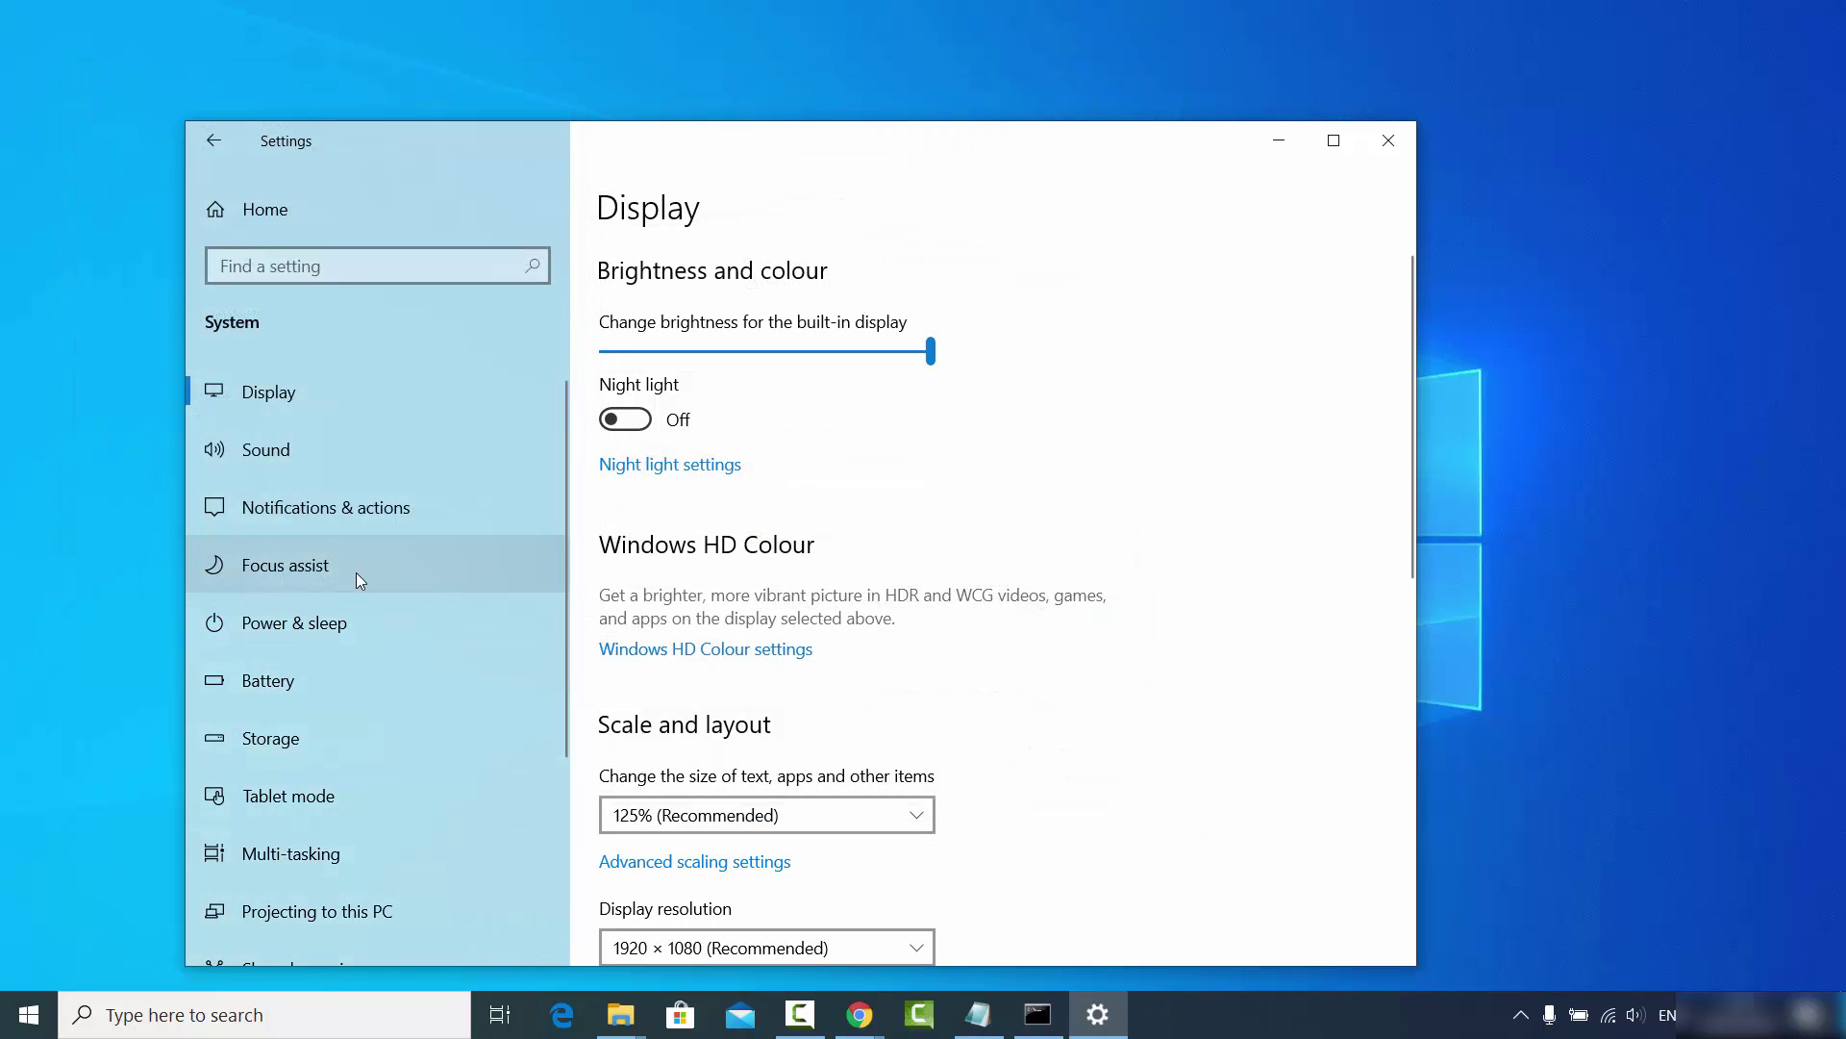
Close the existing administrator Command Prompt and minimize the Settings window.
click(1037, 1013)
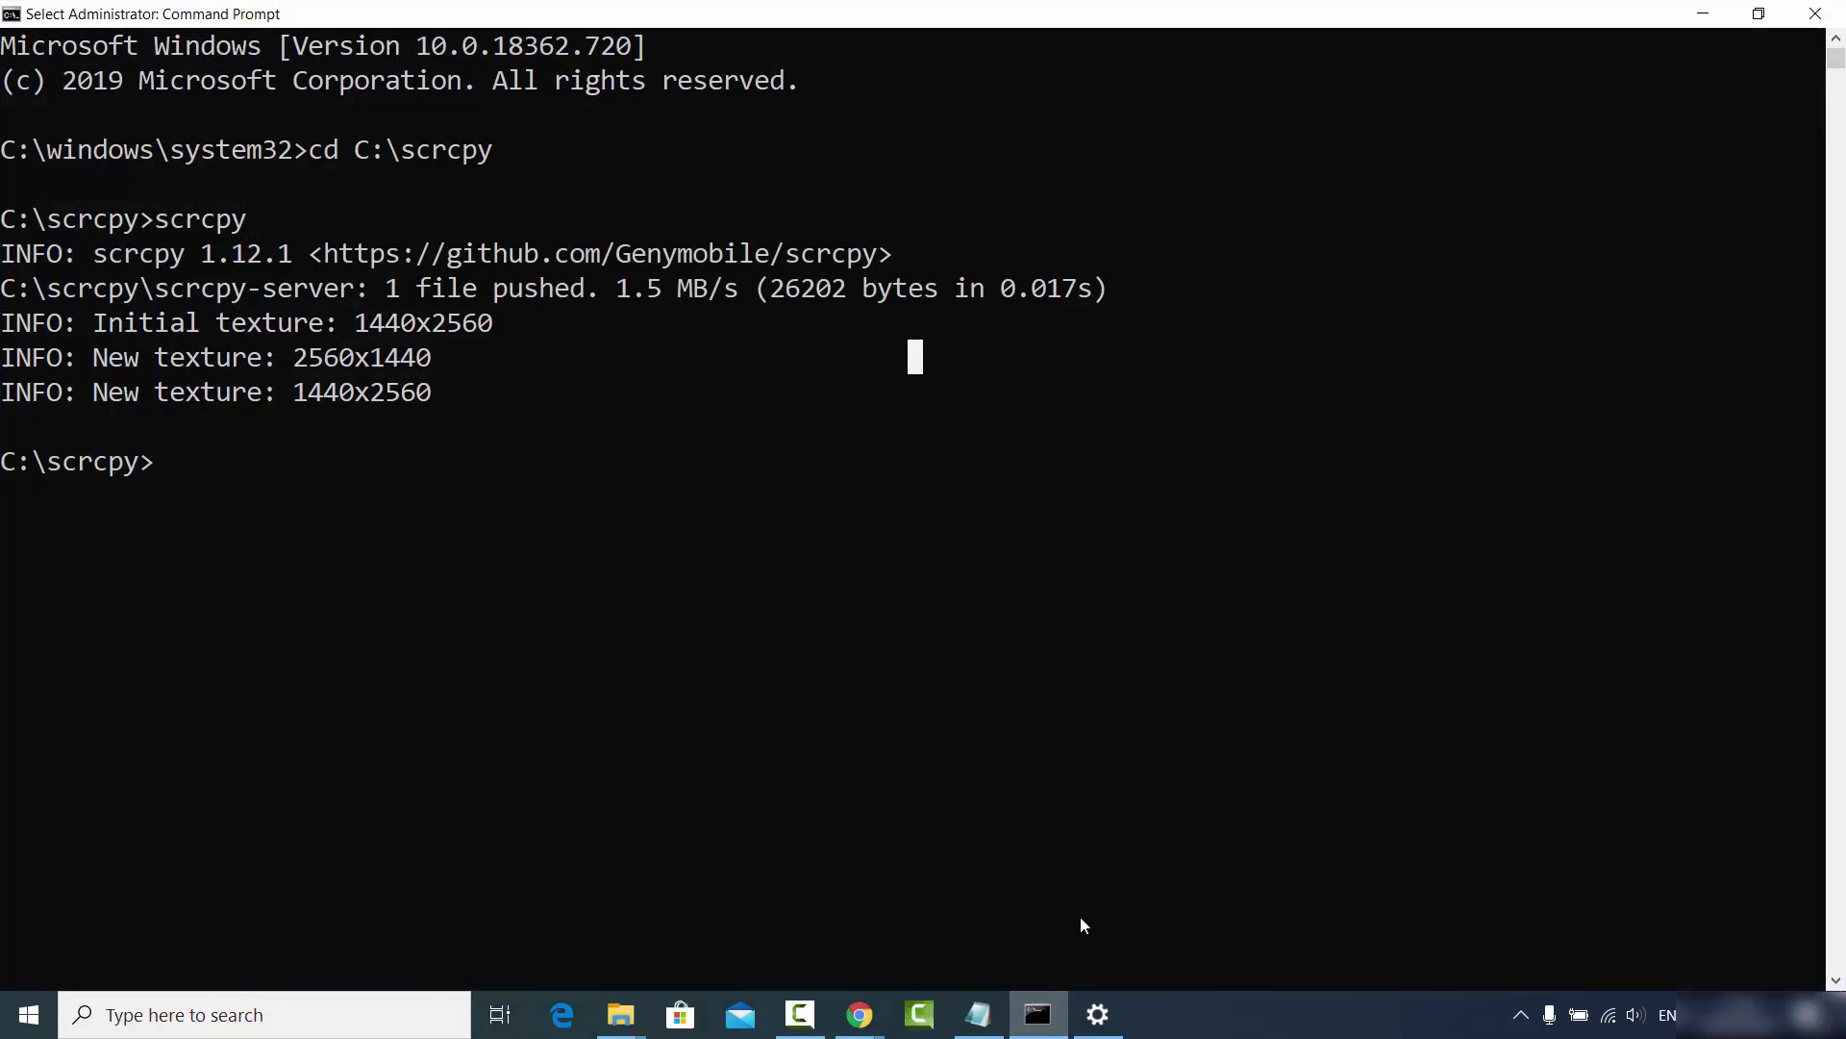
click(1812, 21)
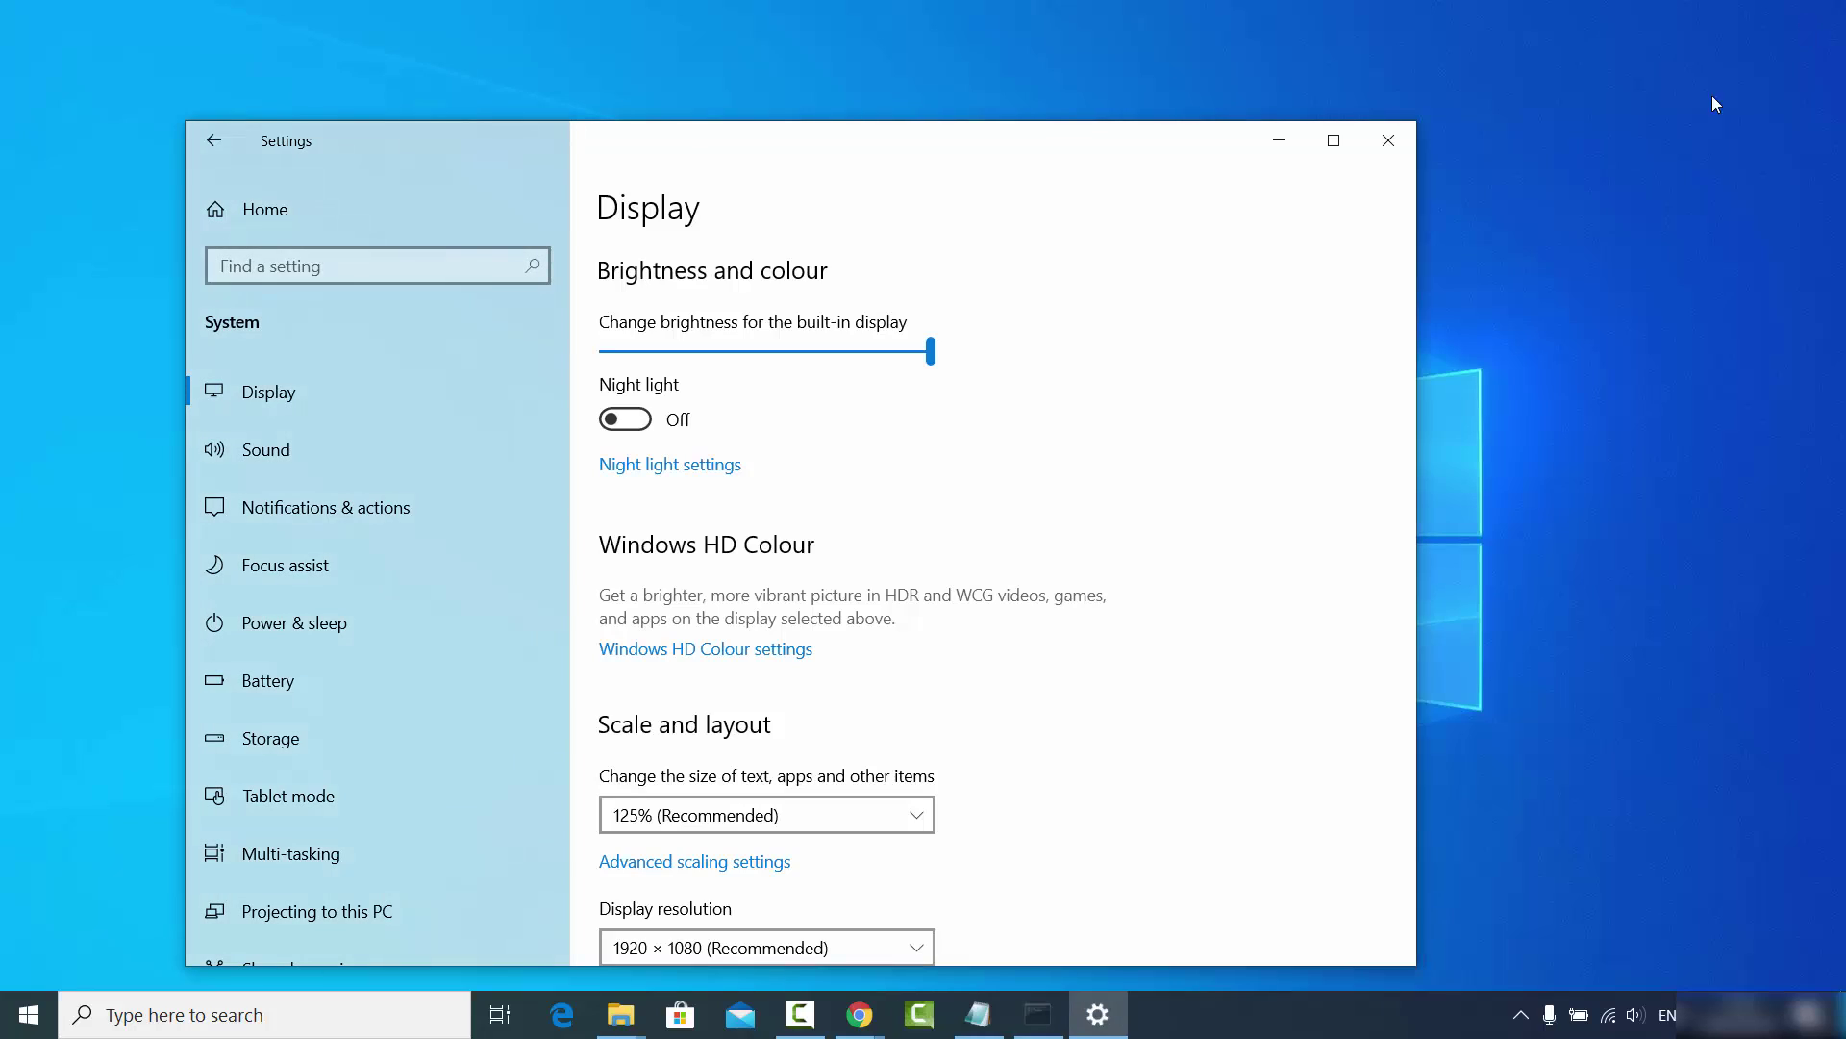
click(1279, 140)
Search Windows for cmd, open a new Command Prompt as administrator, and maximize it.
click(385, 1006)
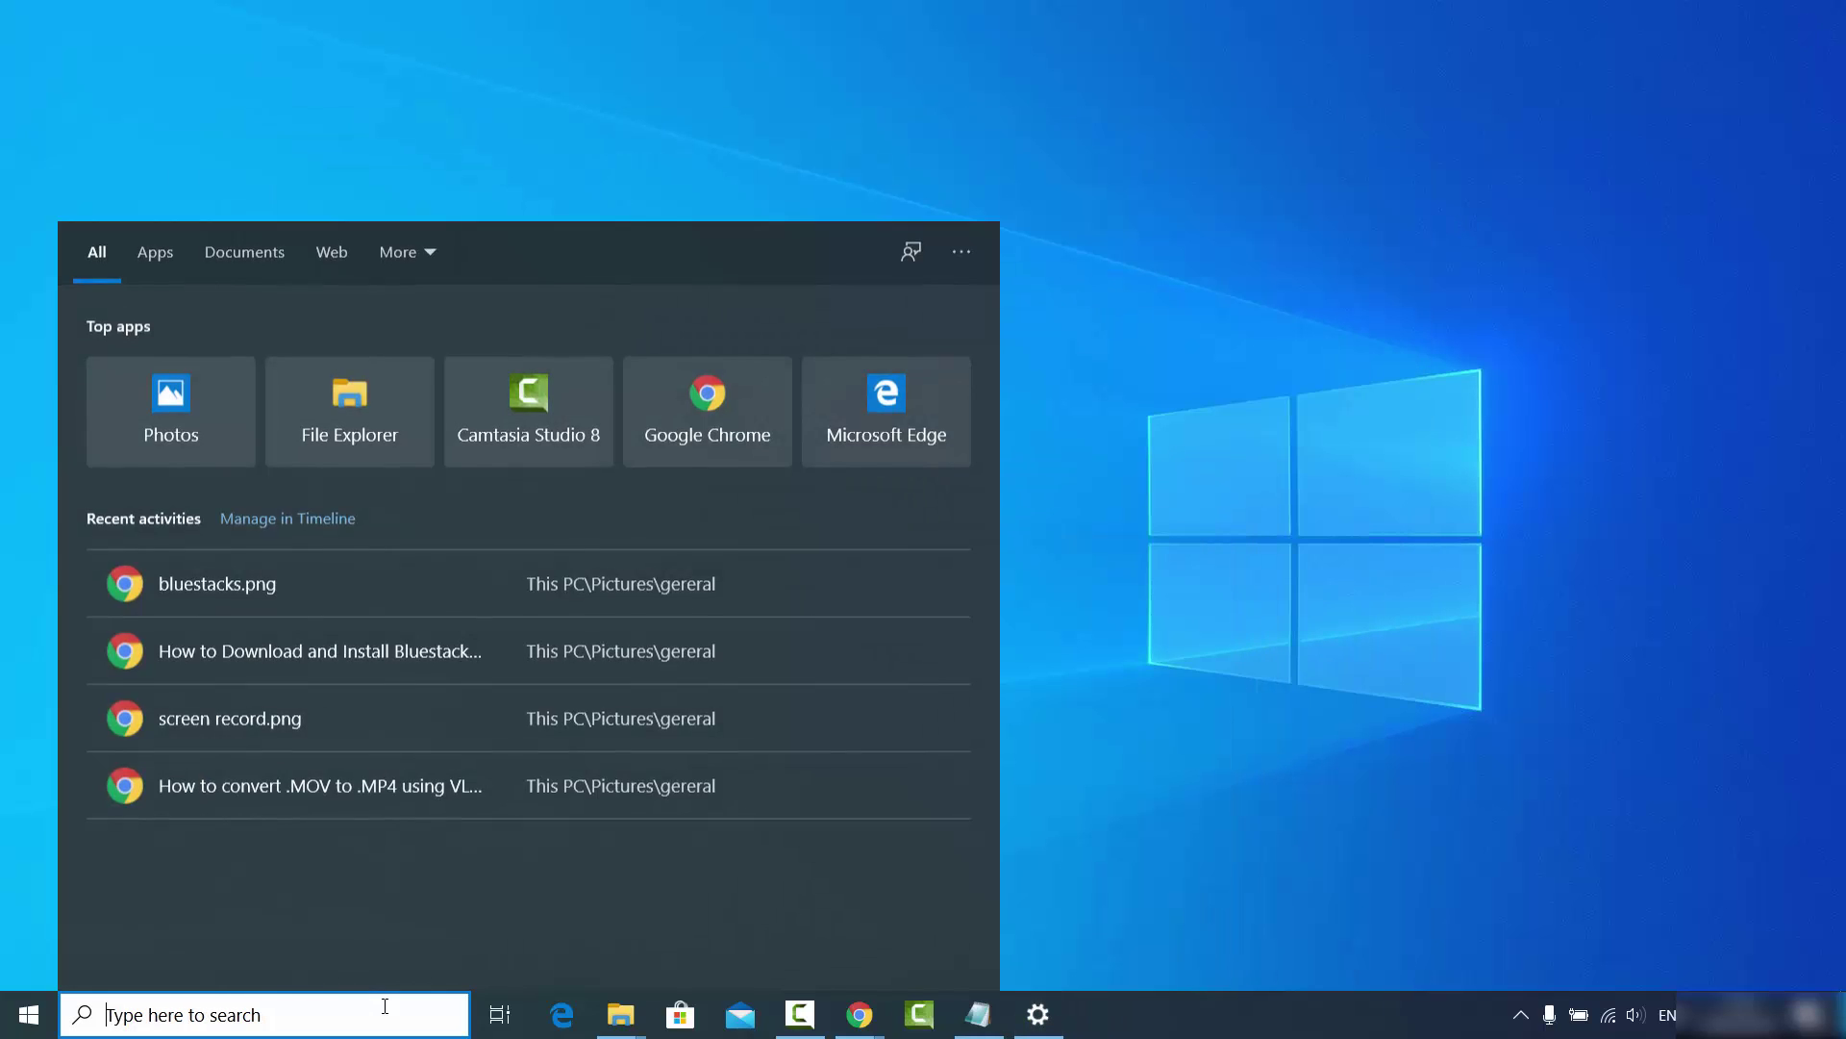
text(cmd)
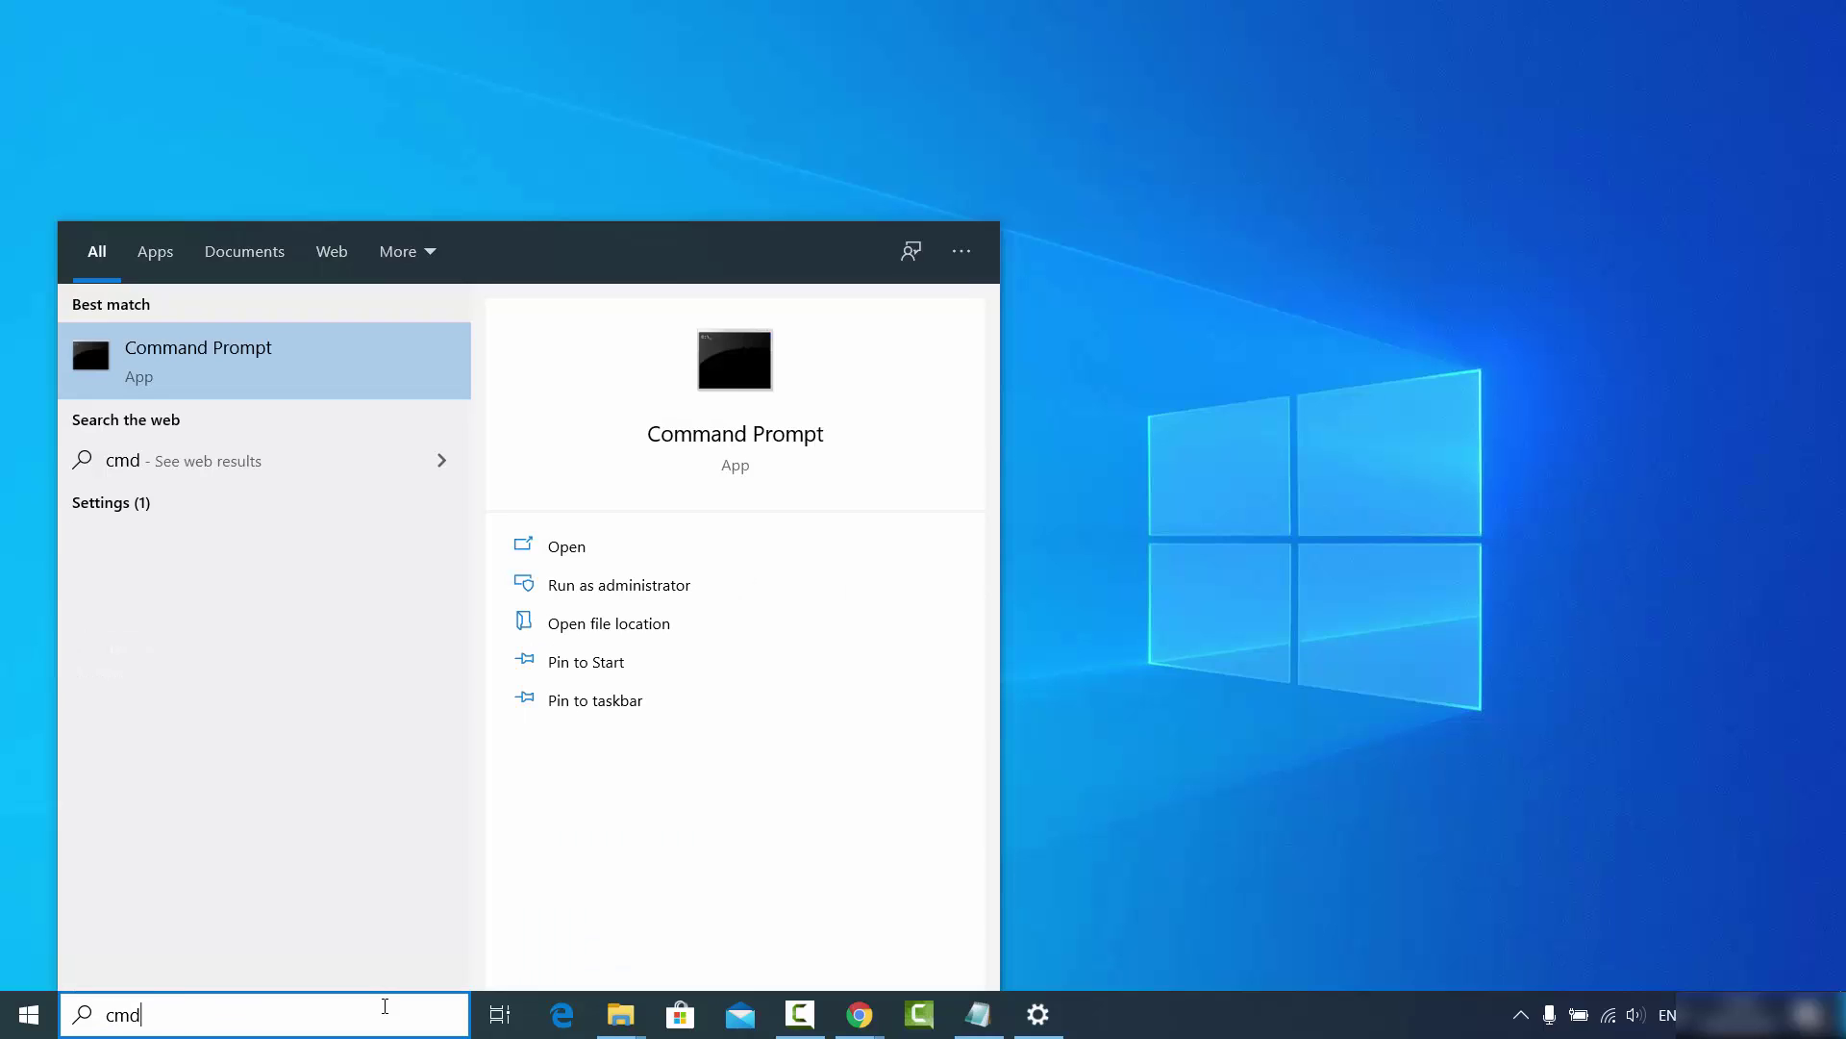
right_click(262, 355)
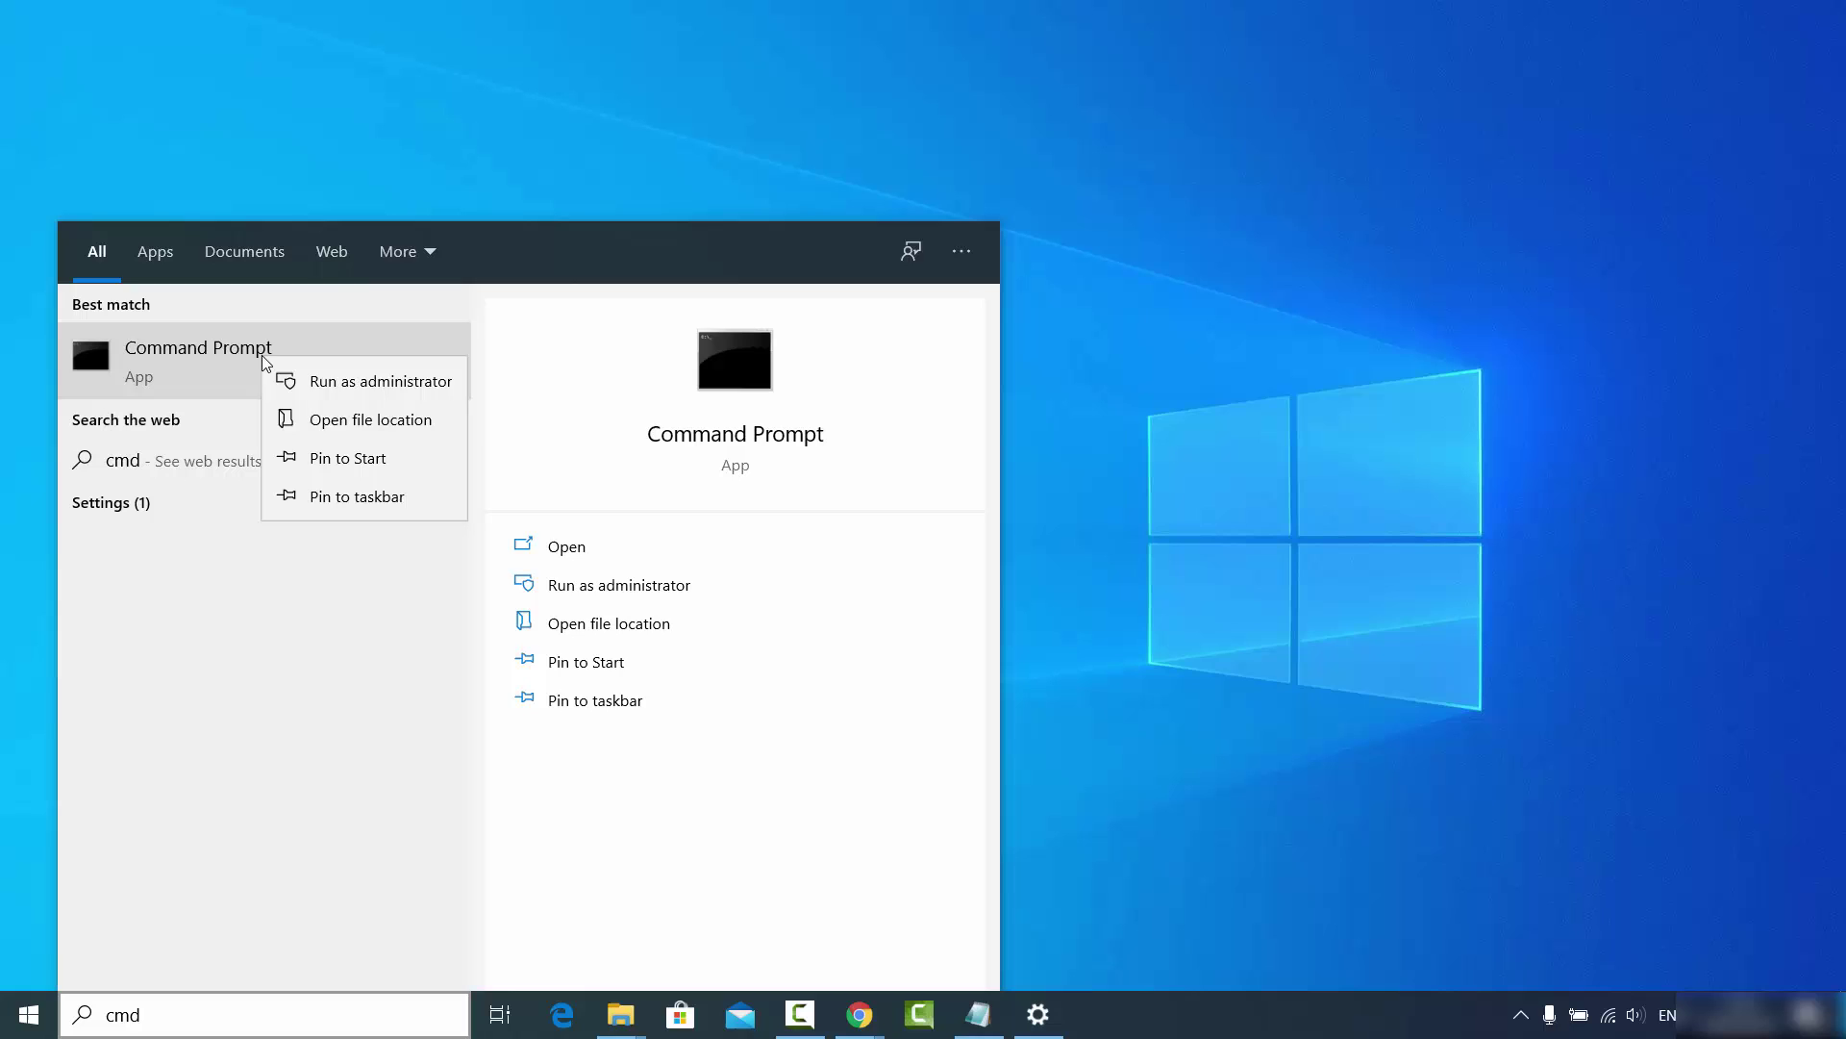
click(311, 382)
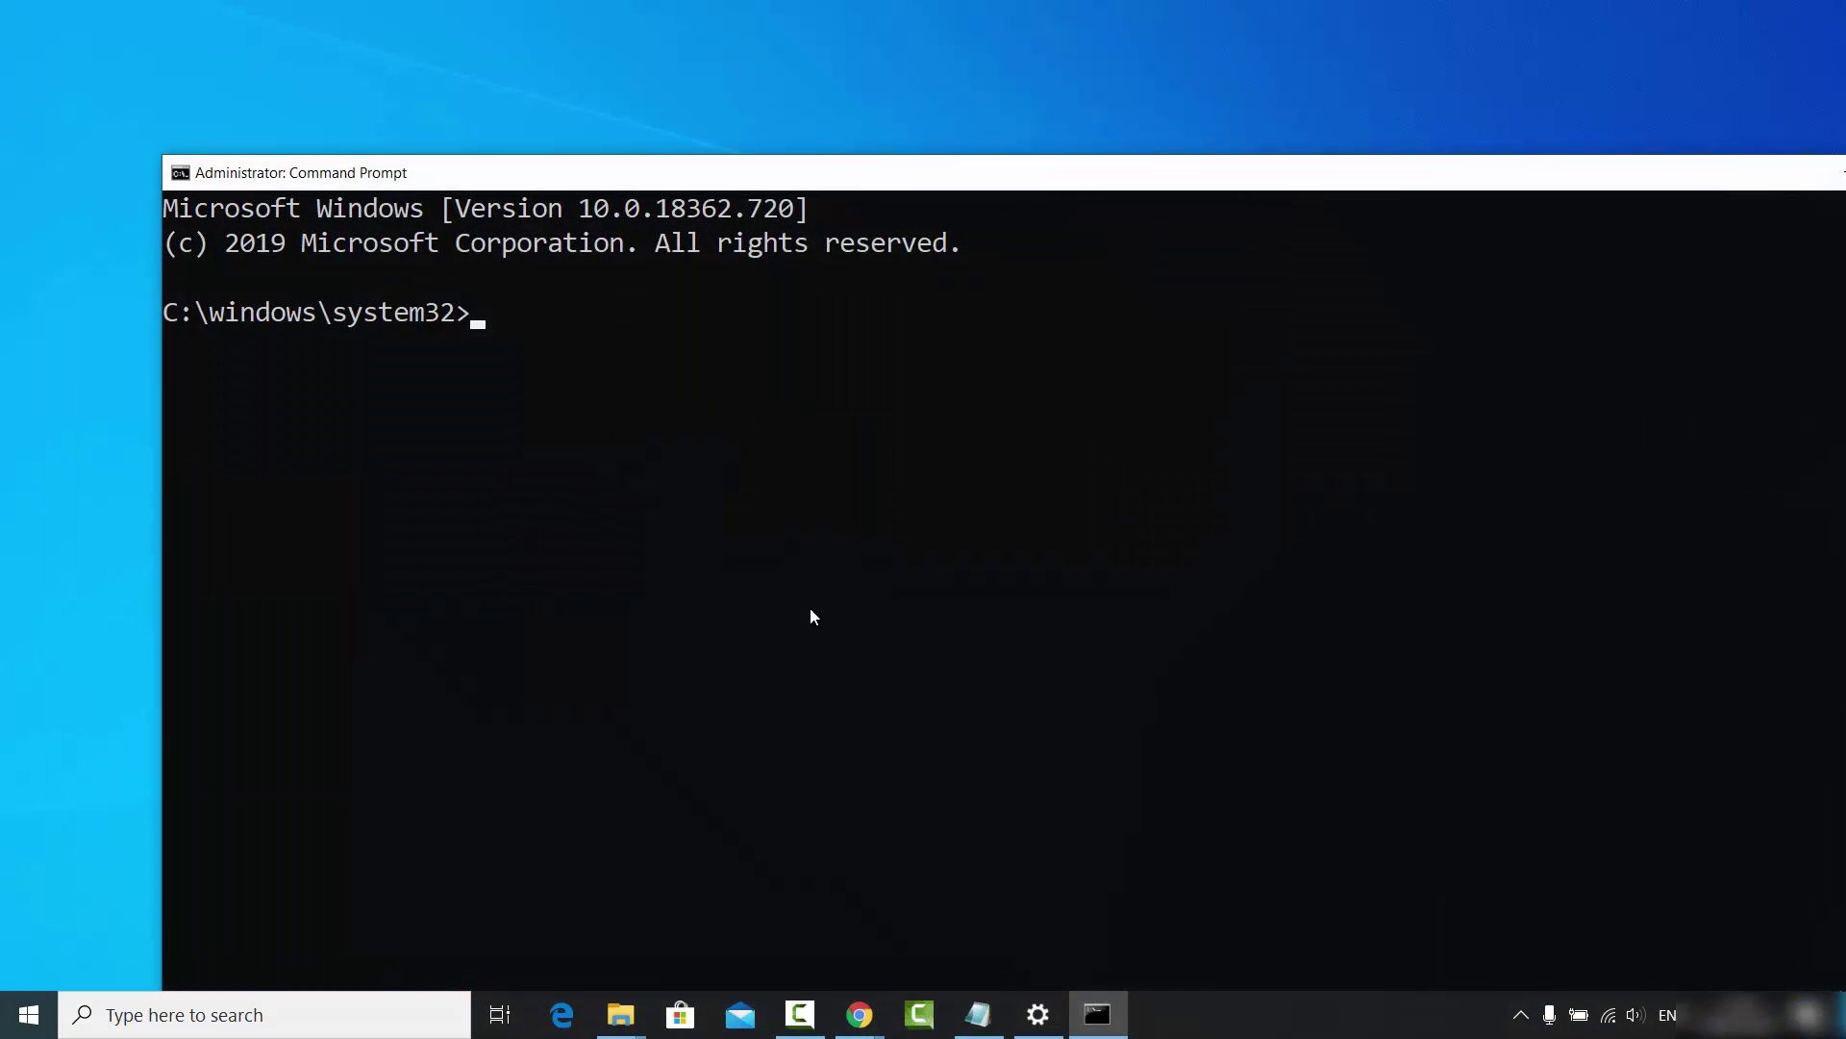
double_click(535, 185)
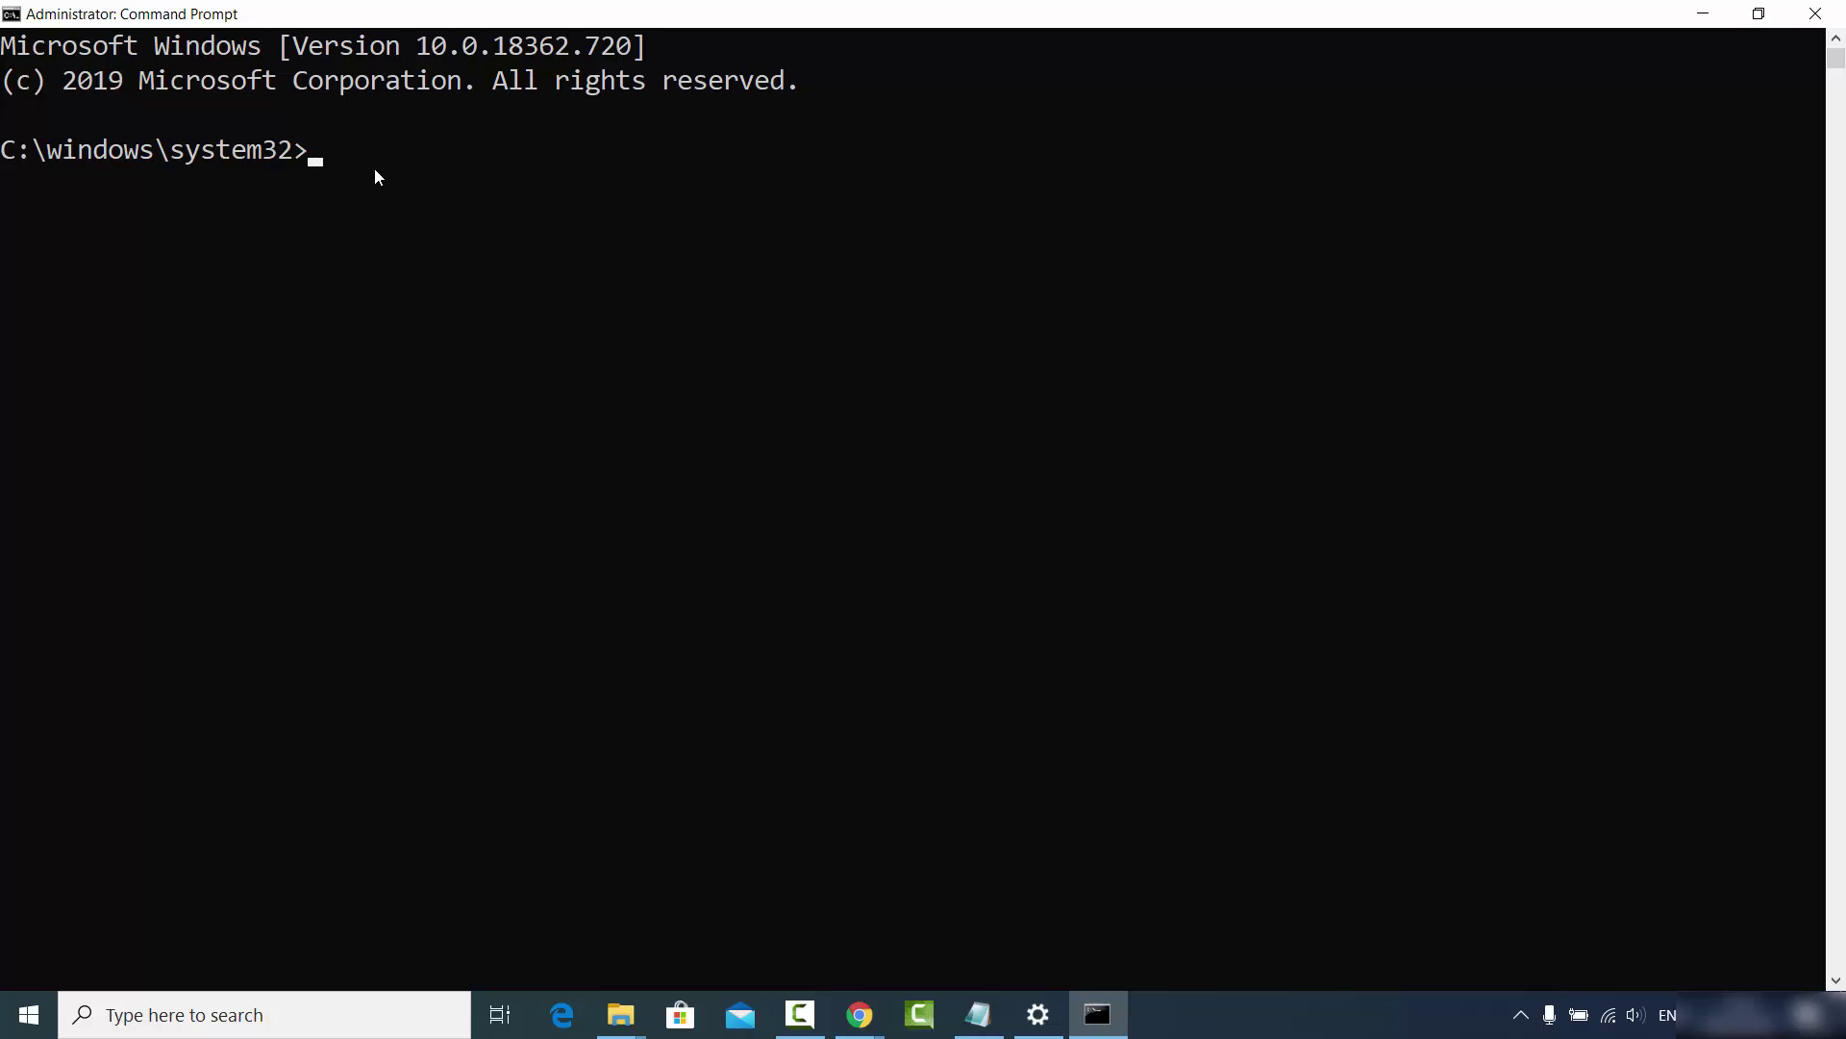
Run scrcpy from C:\windows\system32 to mirror the phone, and close the mirror window.
text(scrcpy)
key(Return)
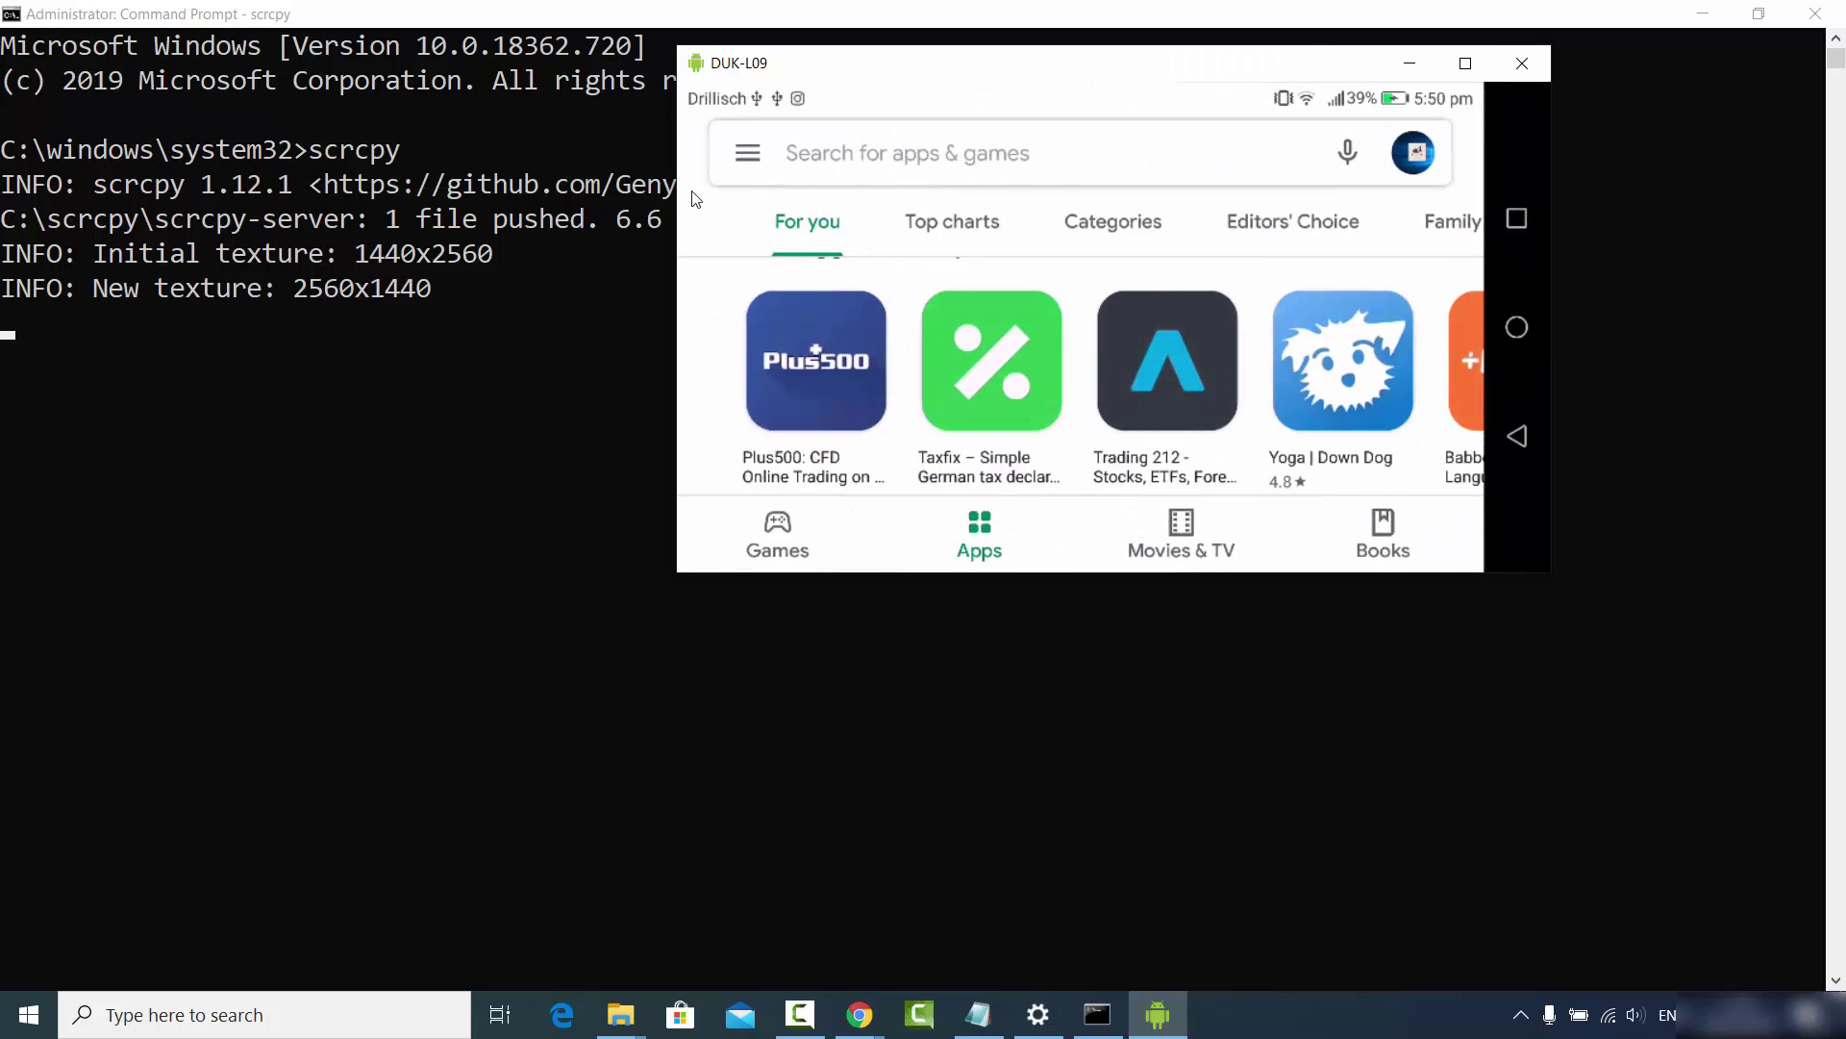
click(1521, 63)
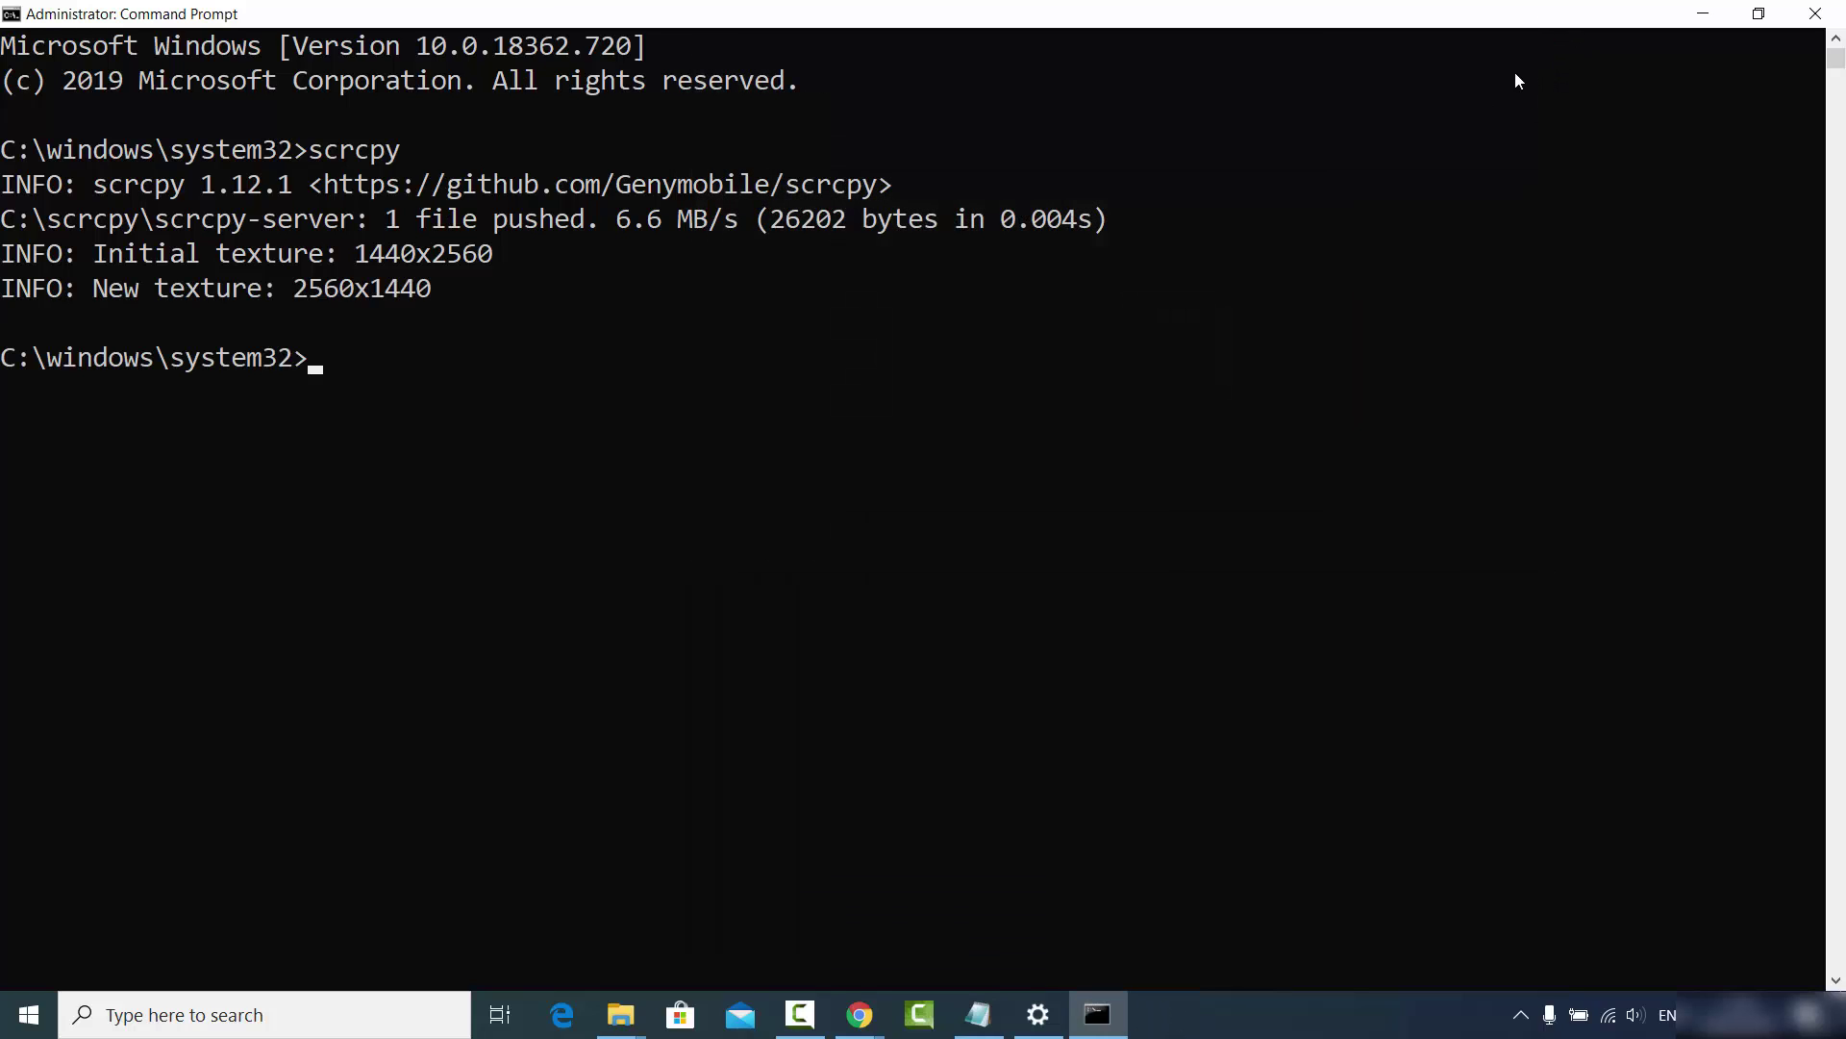
click(1497, 804)
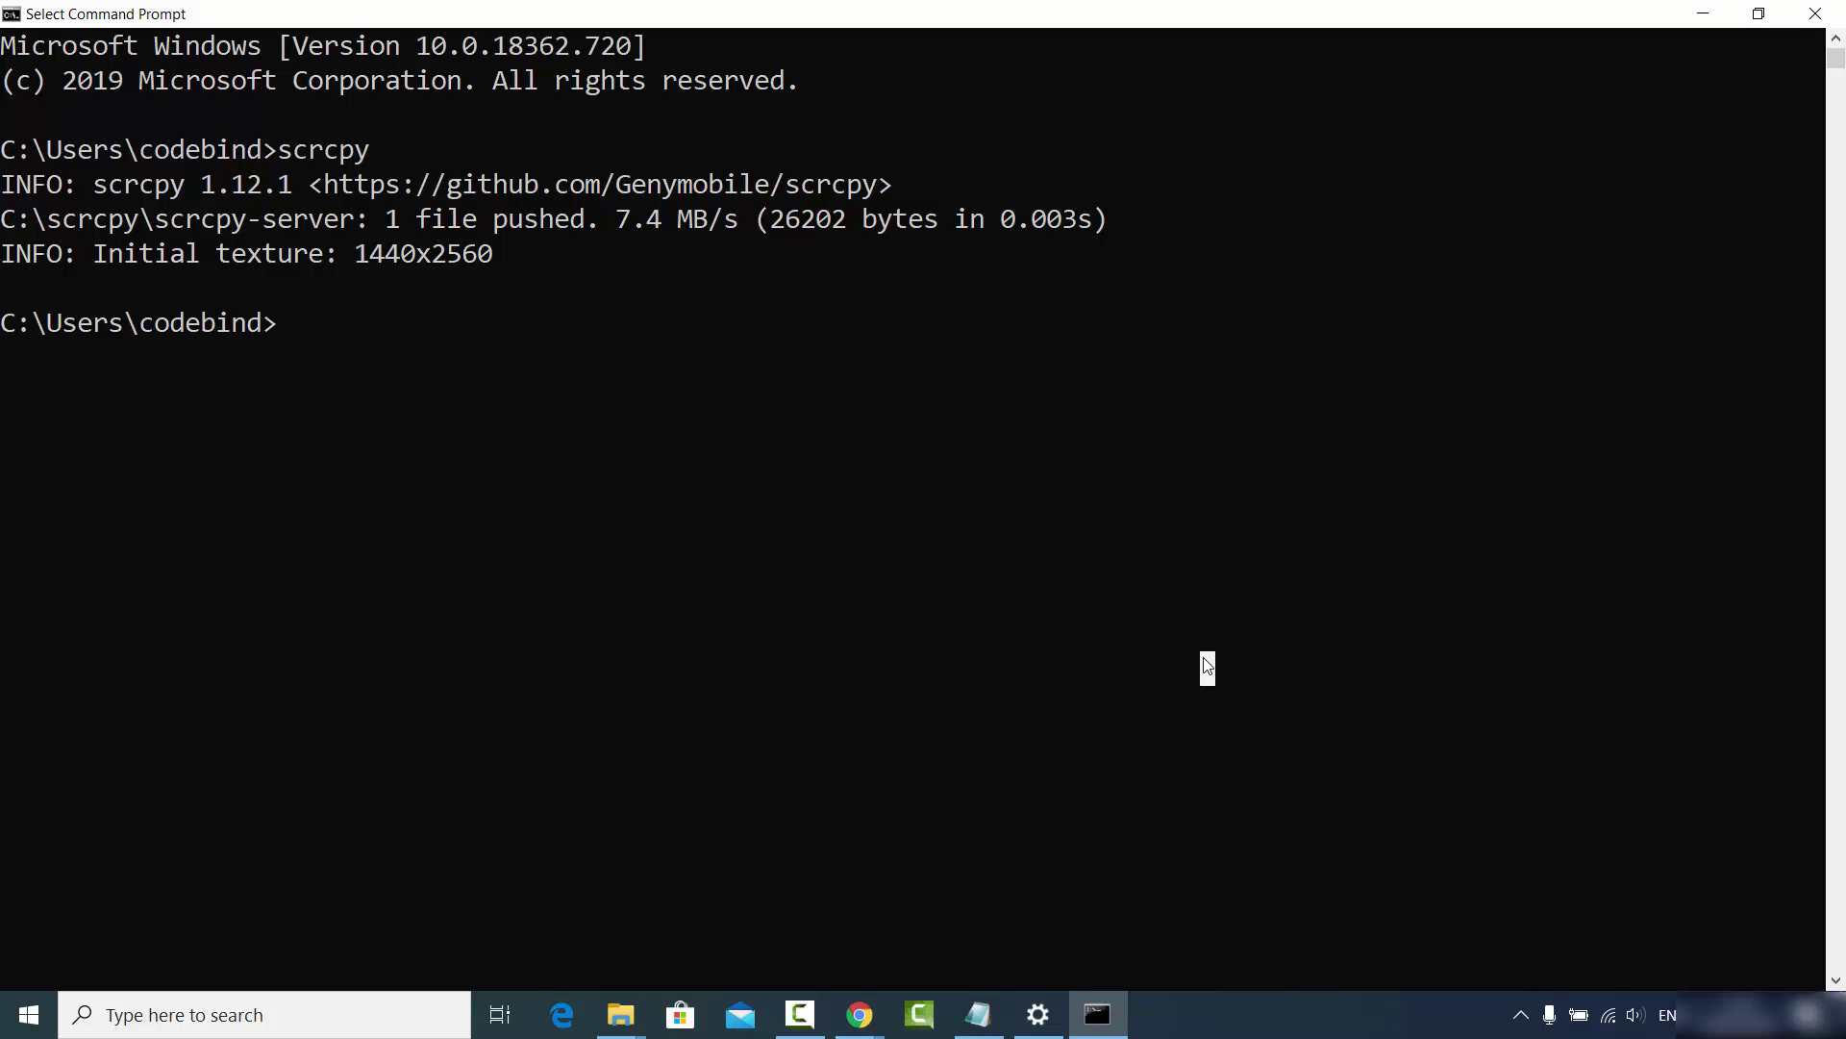
Run scrcpy again from the user profile folder in Command Prompt and expand the mirrored phone's notification panel.
click(283, 325)
text(scrcpy)
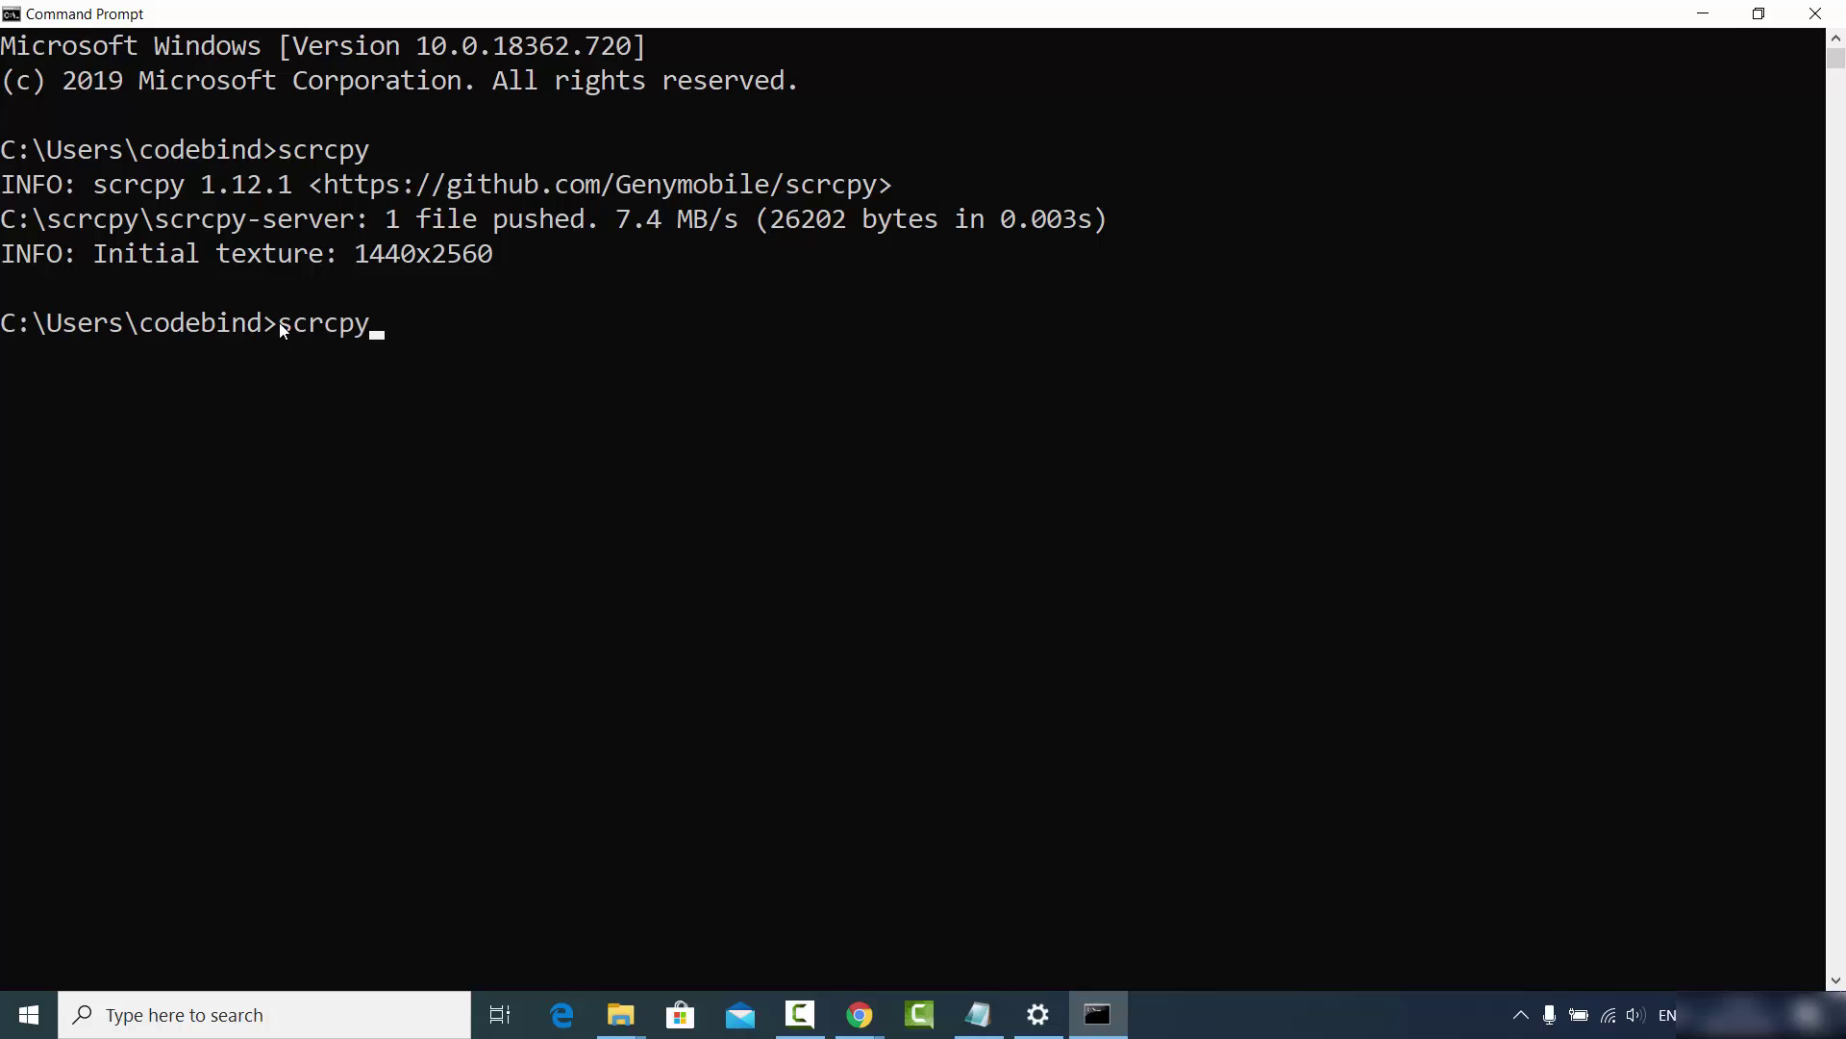
key(Return)
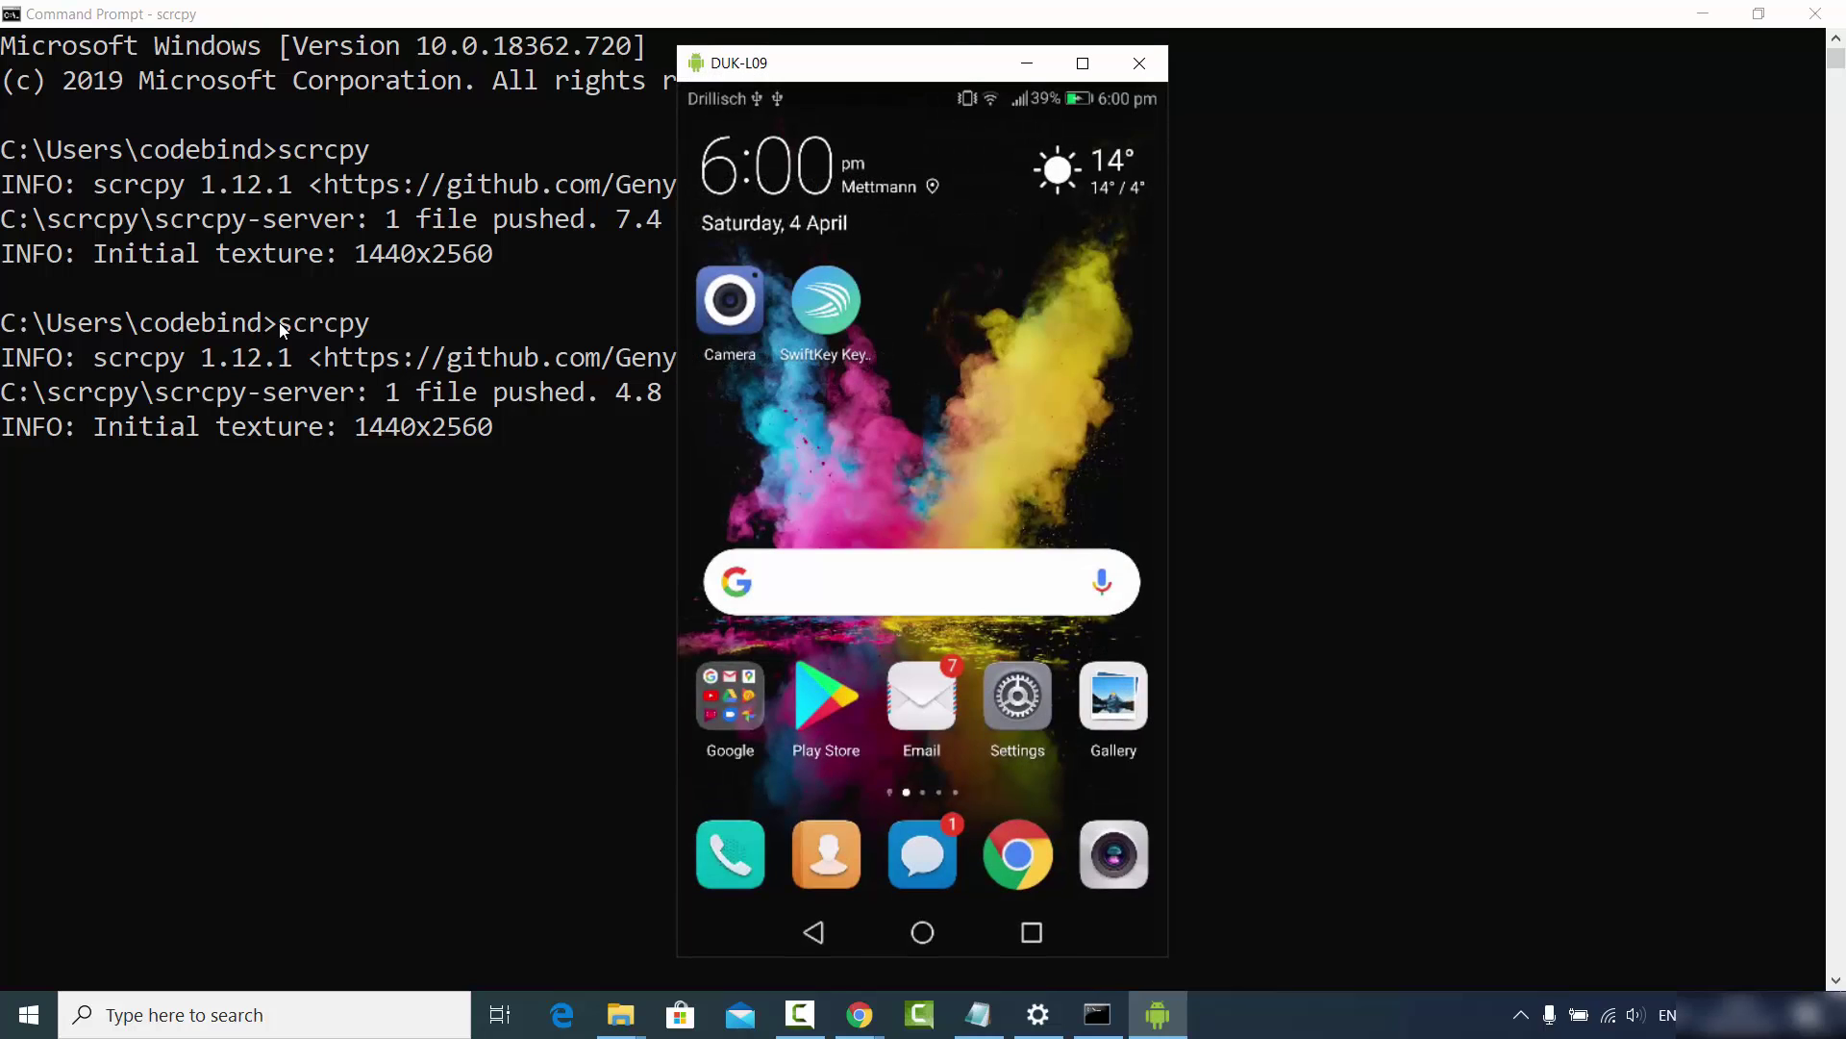
key(ctrl+n)
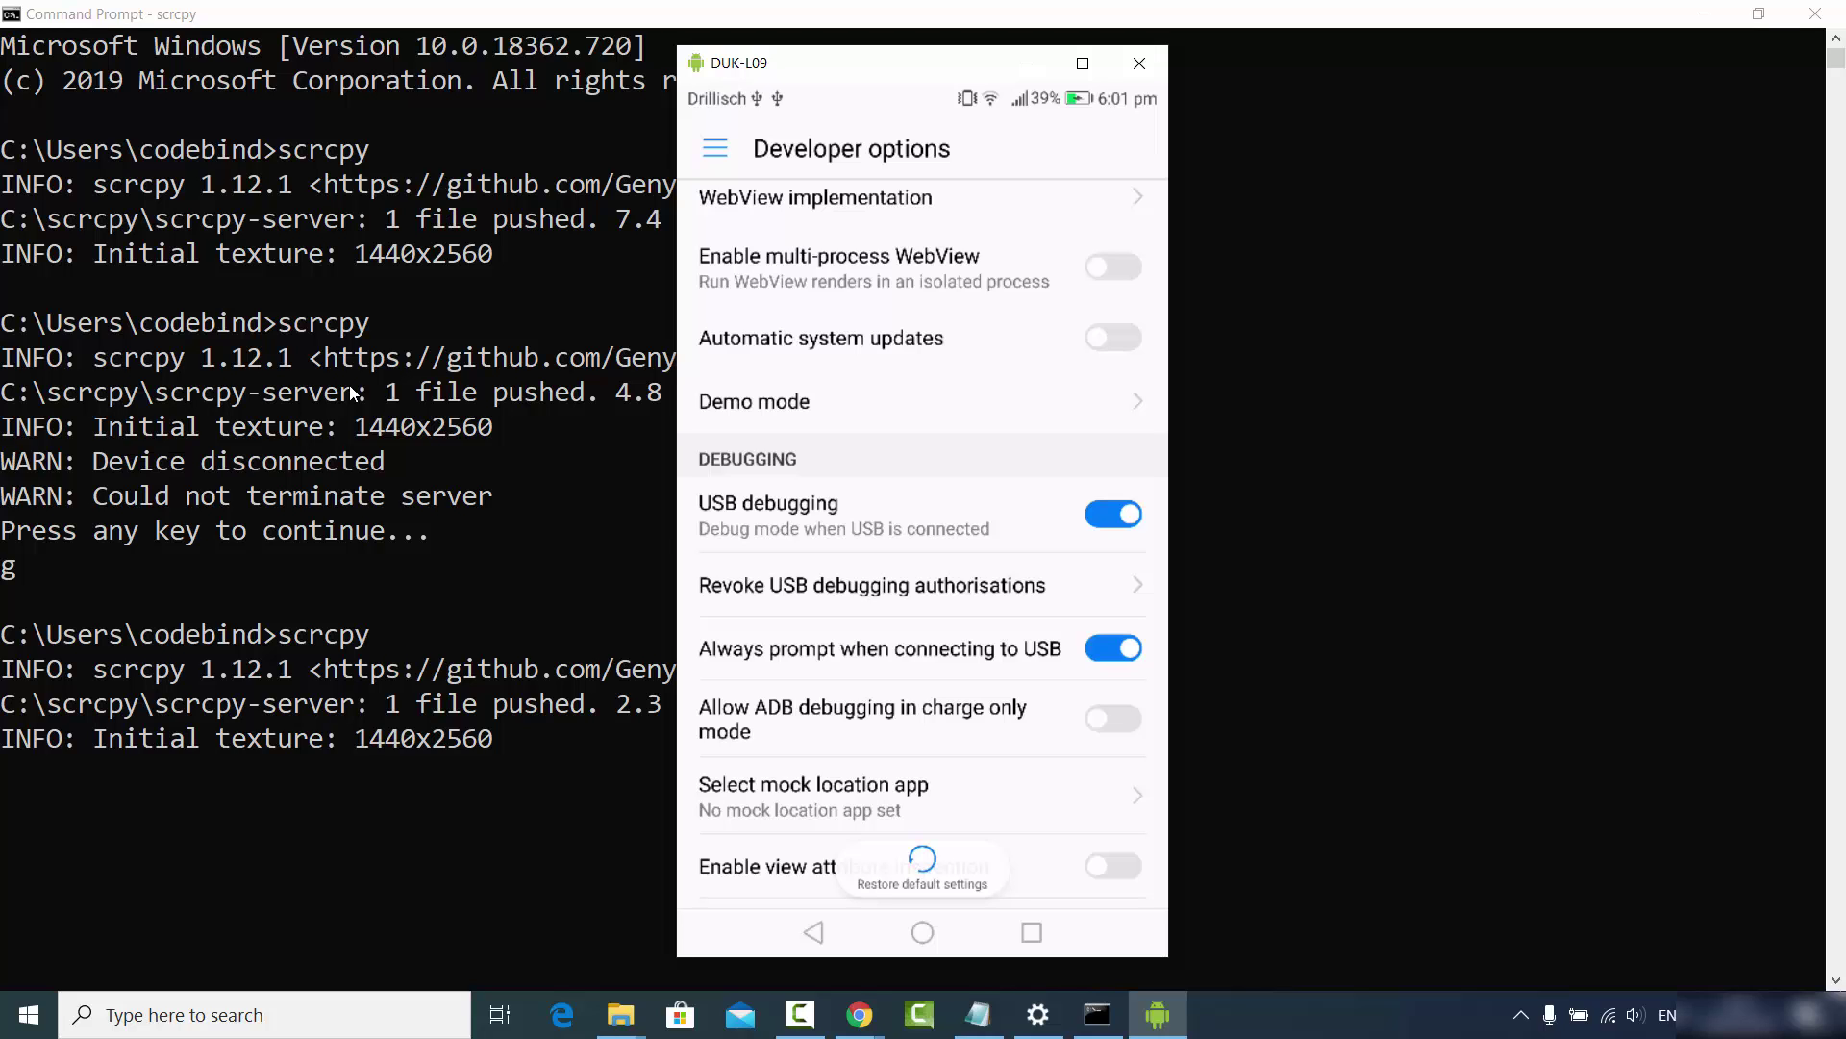
Close the mirrored phone window showing Developer options and return to Command Prompt.
click(1139, 62)
click(1131, 111)
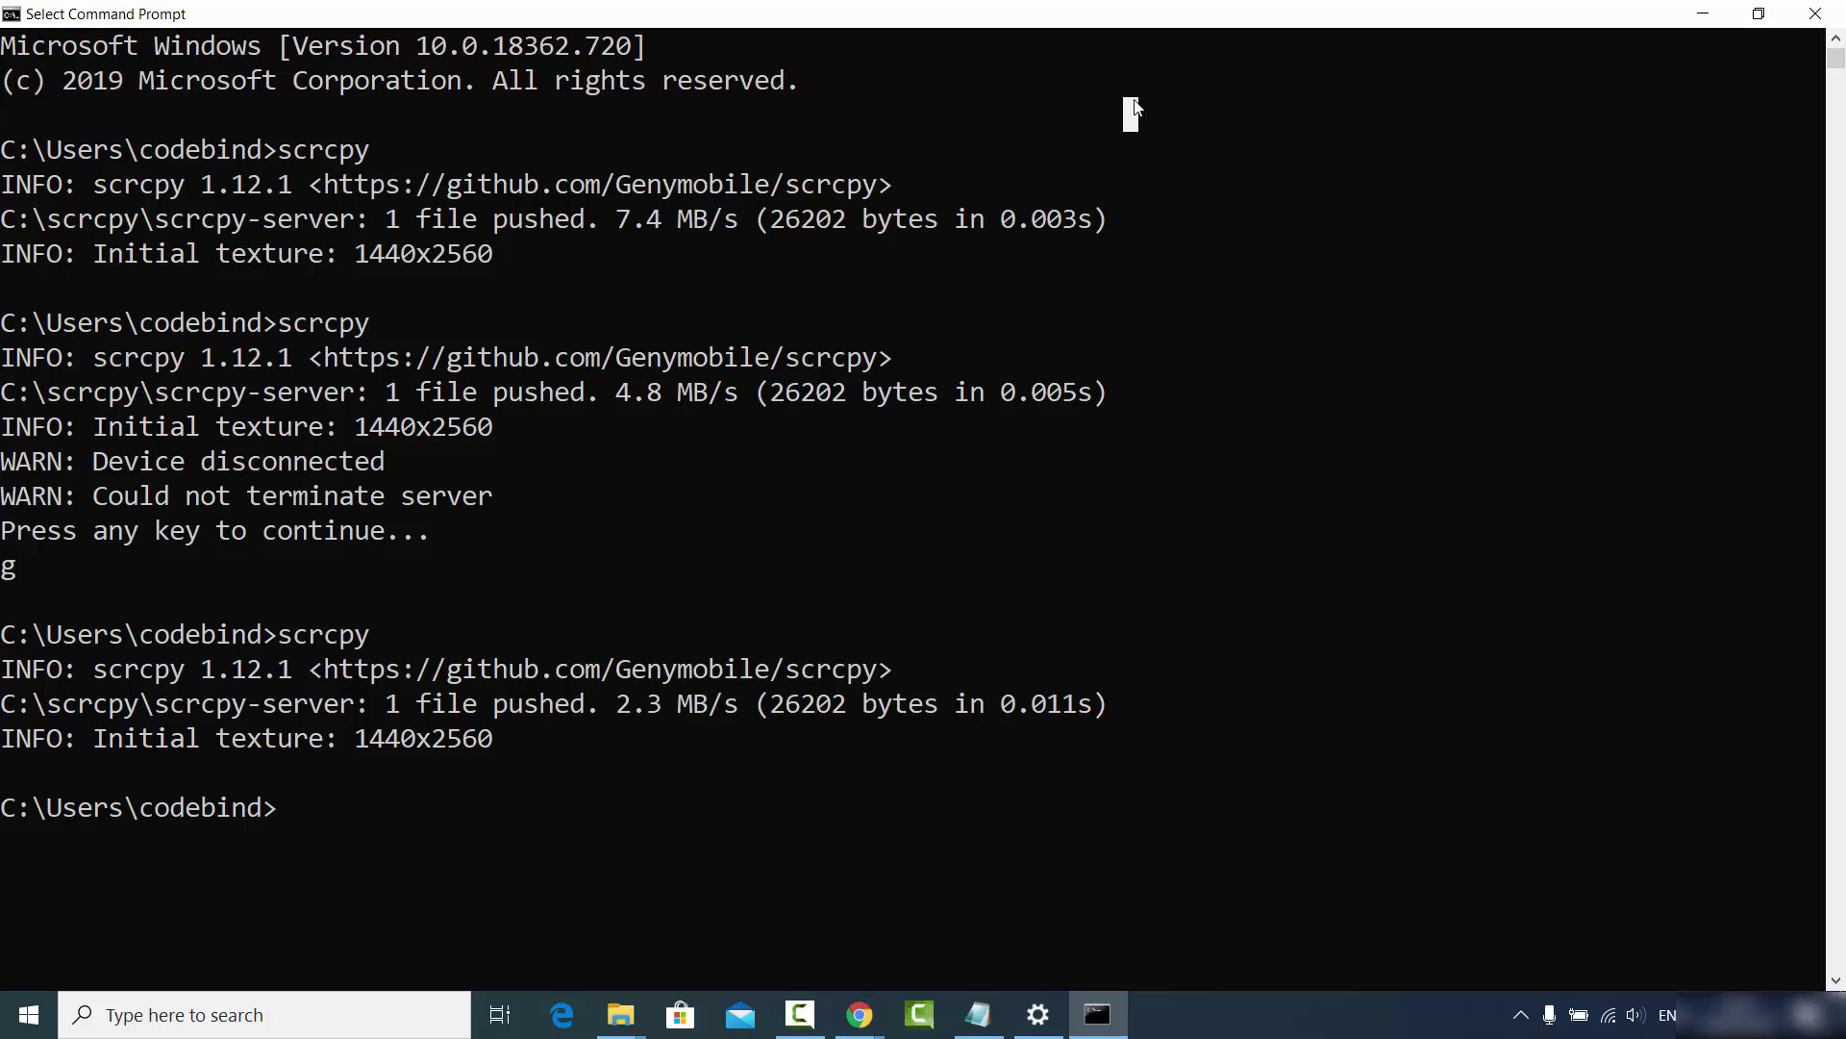